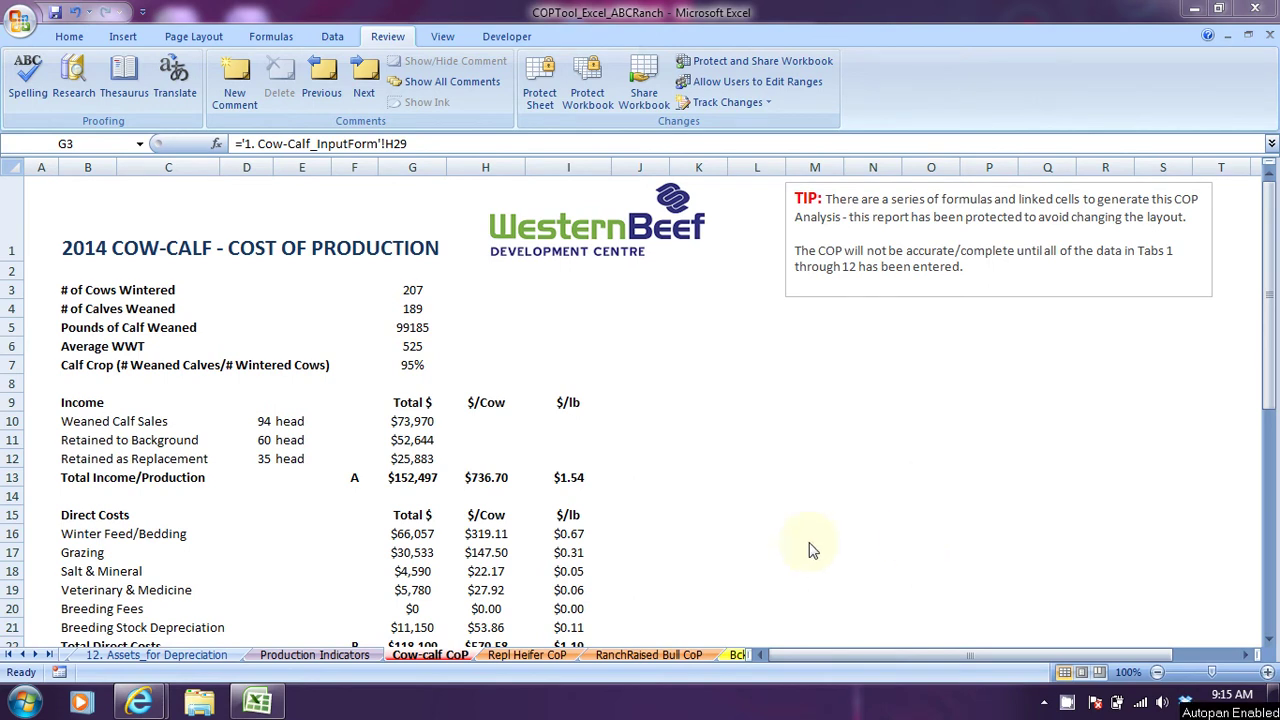
# Review the Production Indicators sheet, from the ranch ratings against suggested targets to the Calving Distribution table and chart
pyautogui.click(310, 656)
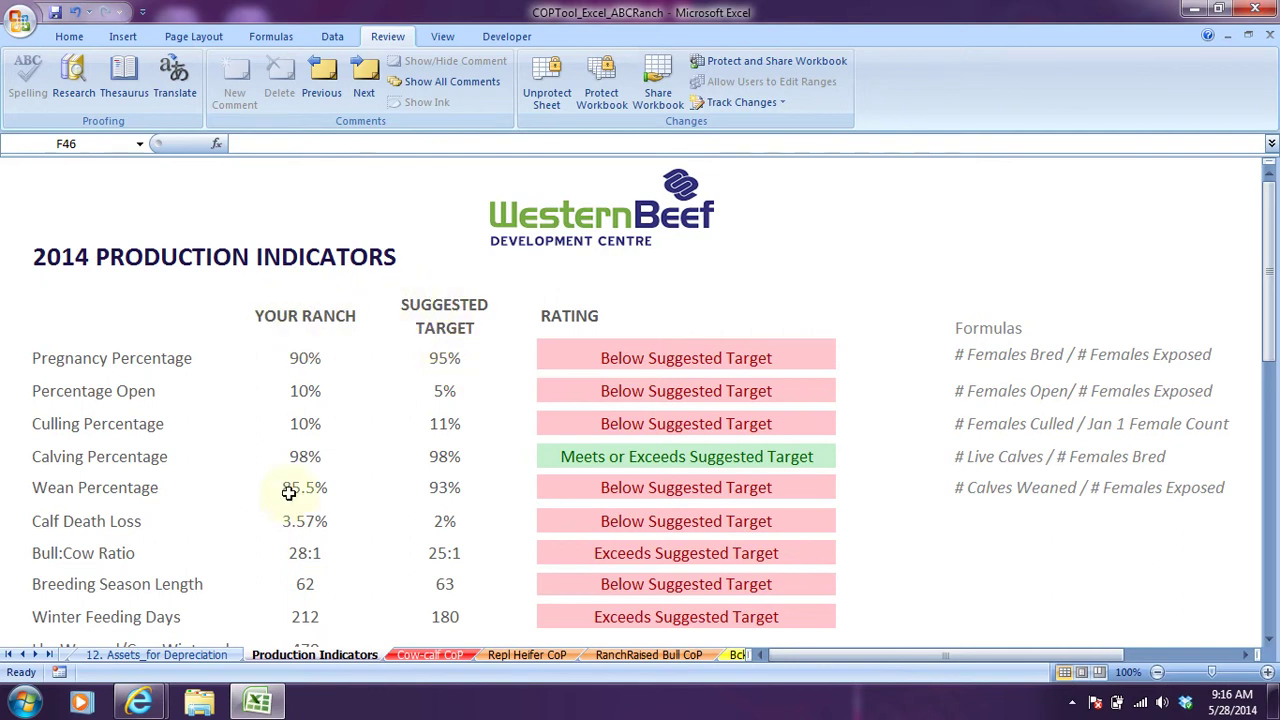
pyautogui.scroll(-5, 288, 492)
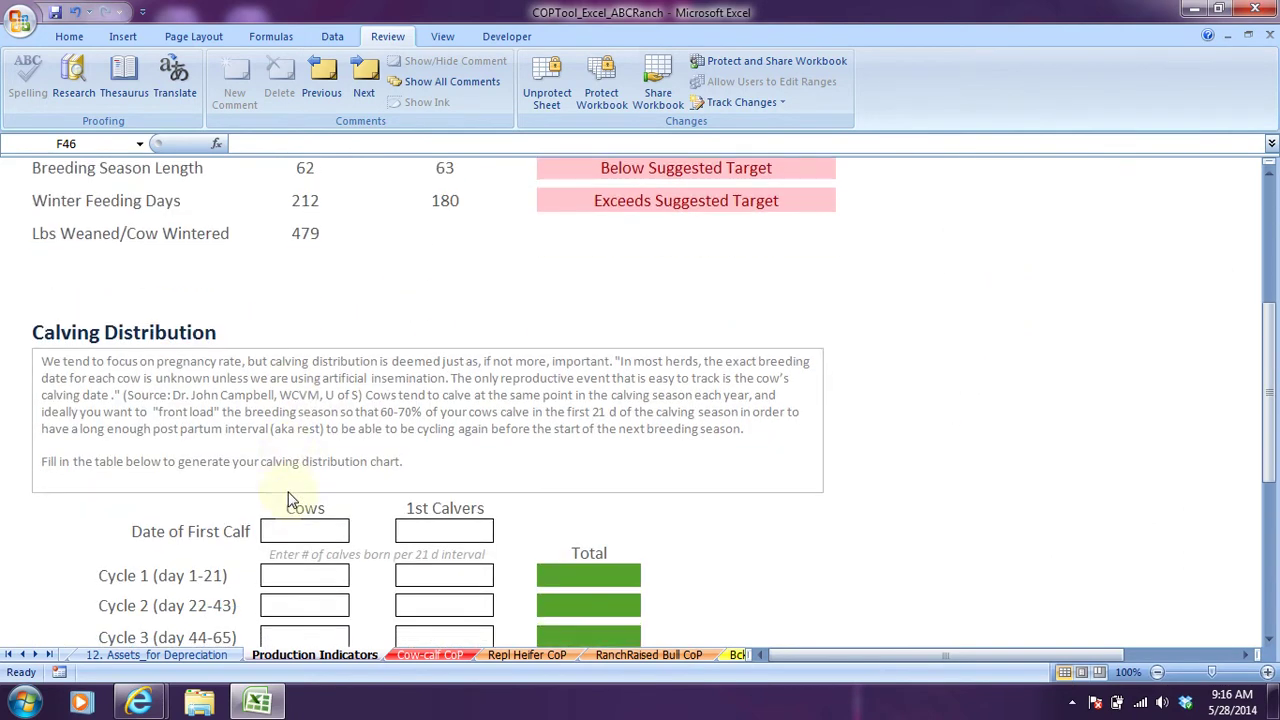
pyautogui.scroll(-6, 288, 500)
pyautogui.scroll(5, 257, 487)
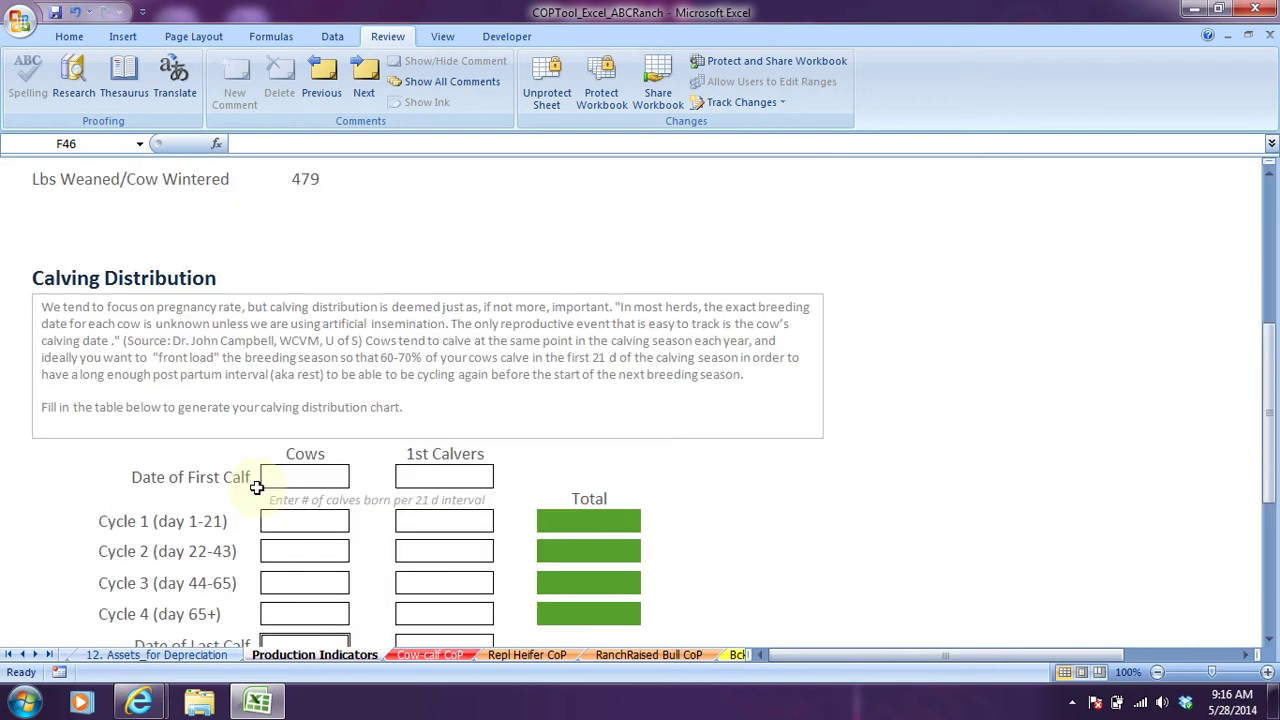
pyautogui.scroll(5, 257, 487)
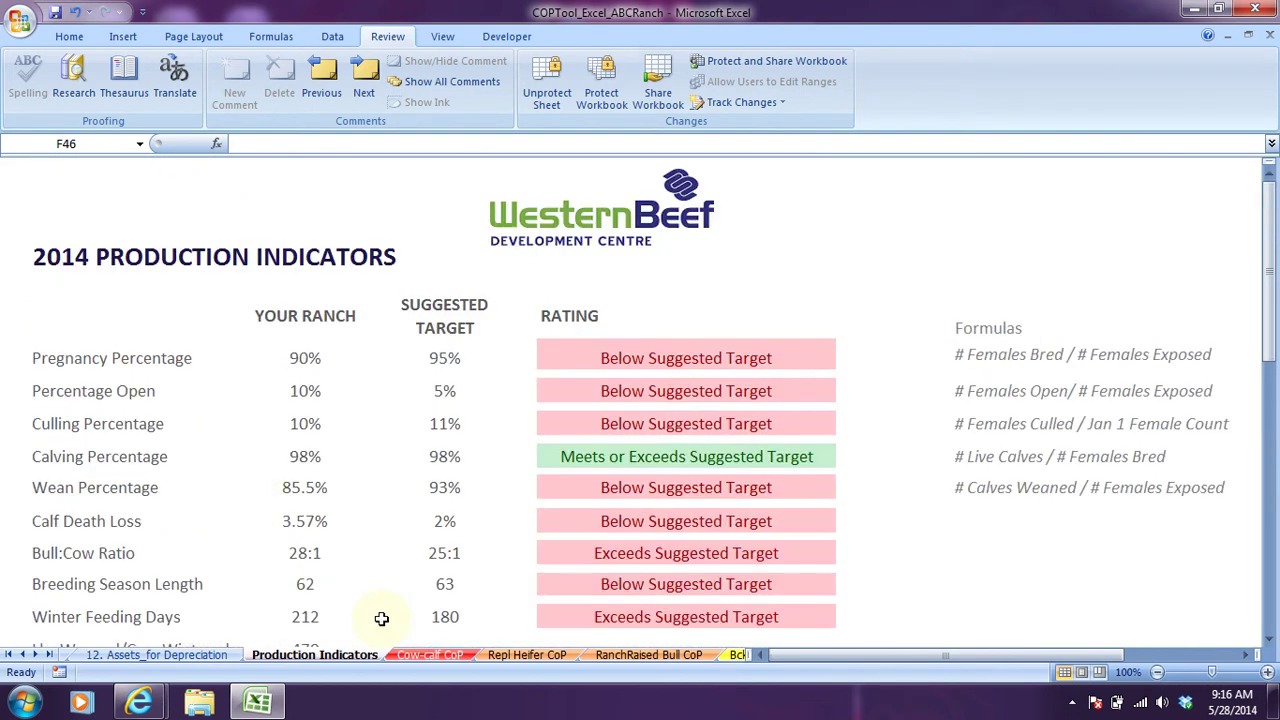
pyautogui.scroll(-5, 440, 640)
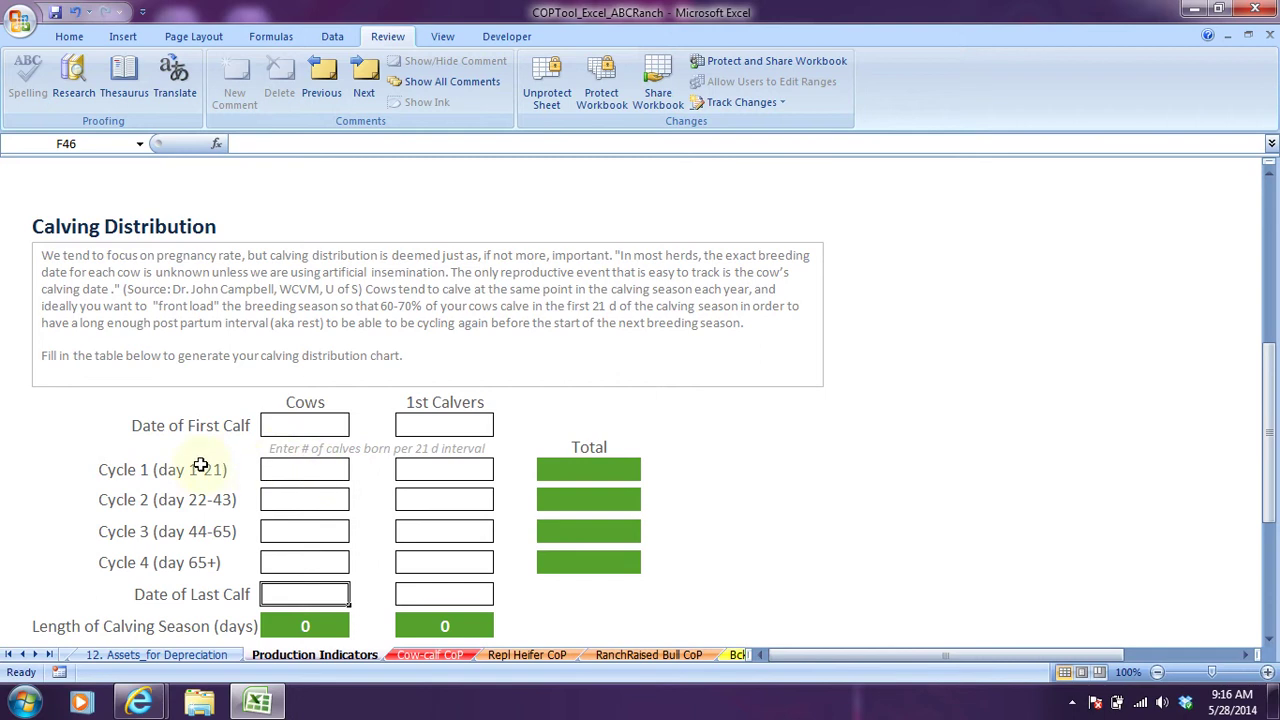
pyautogui.scroll(-3, 268, 492)
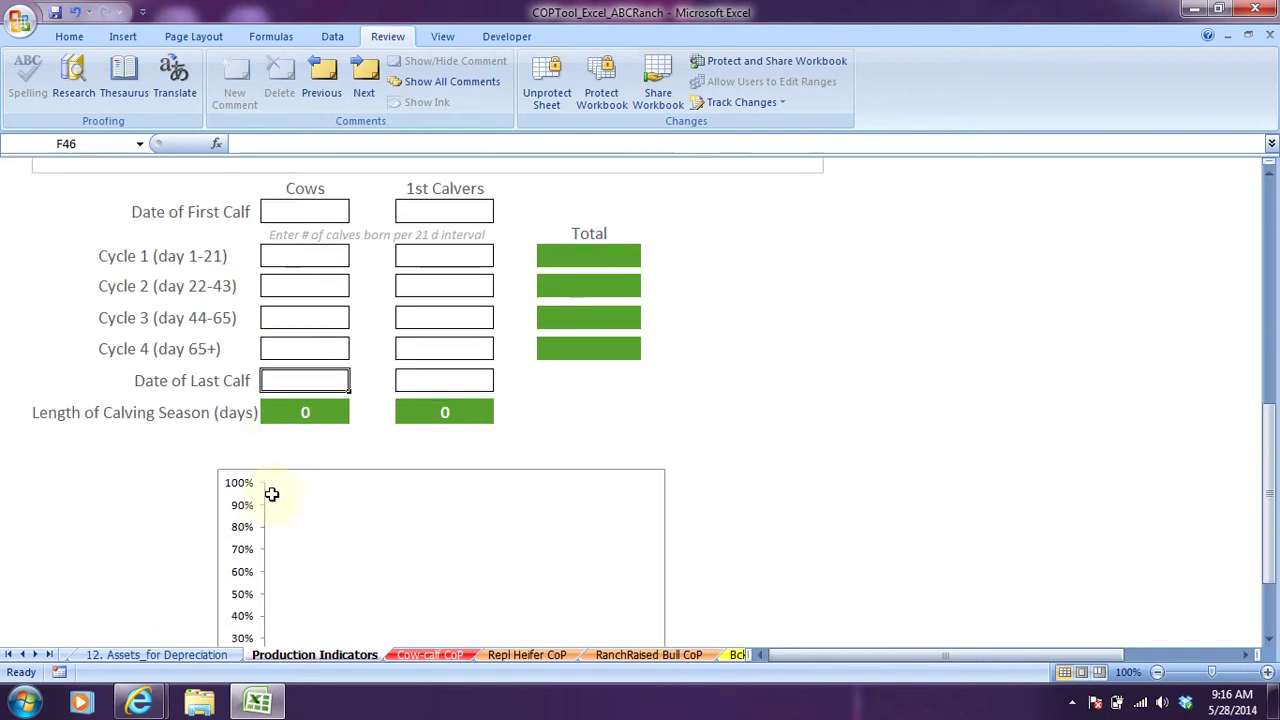
pyautogui.scroll(-1, 271, 494)
# On the Cow-calf CoP sheet, hide the formula bar and the row and column headings
pyautogui.click(431, 654)
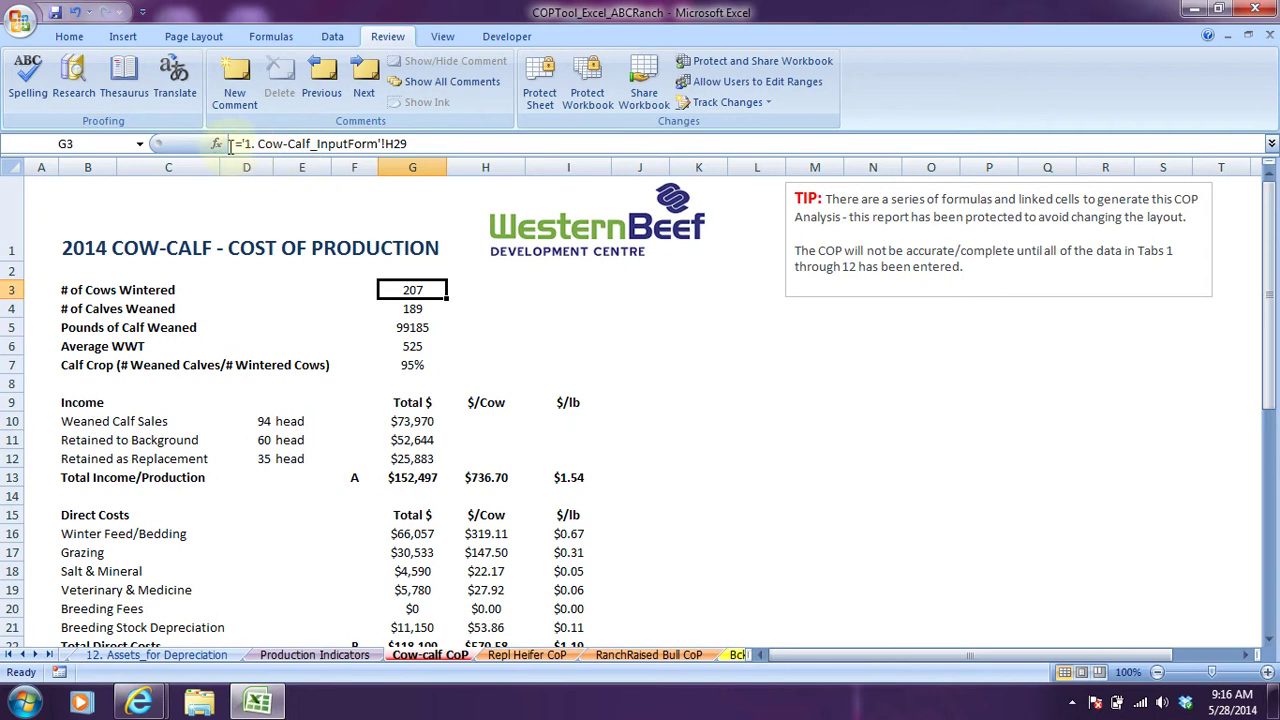
pyautogui.click(445, 38)
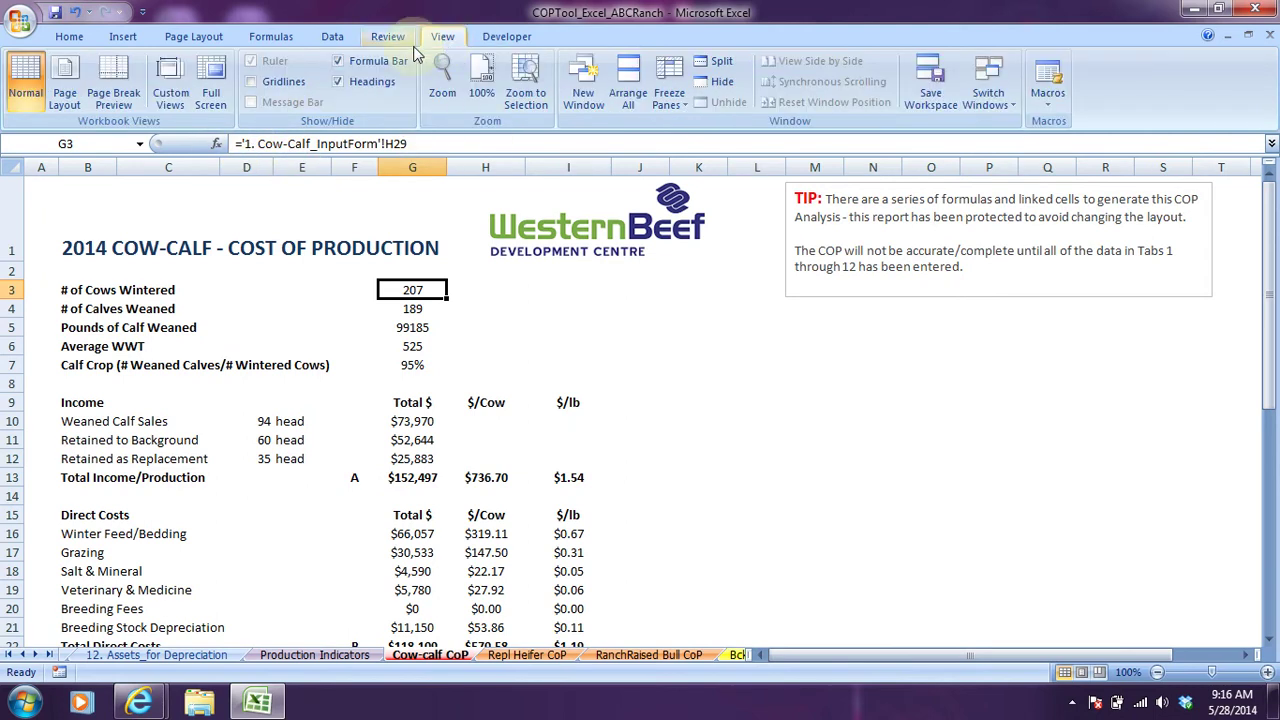
pyautogui.click(340, 62)
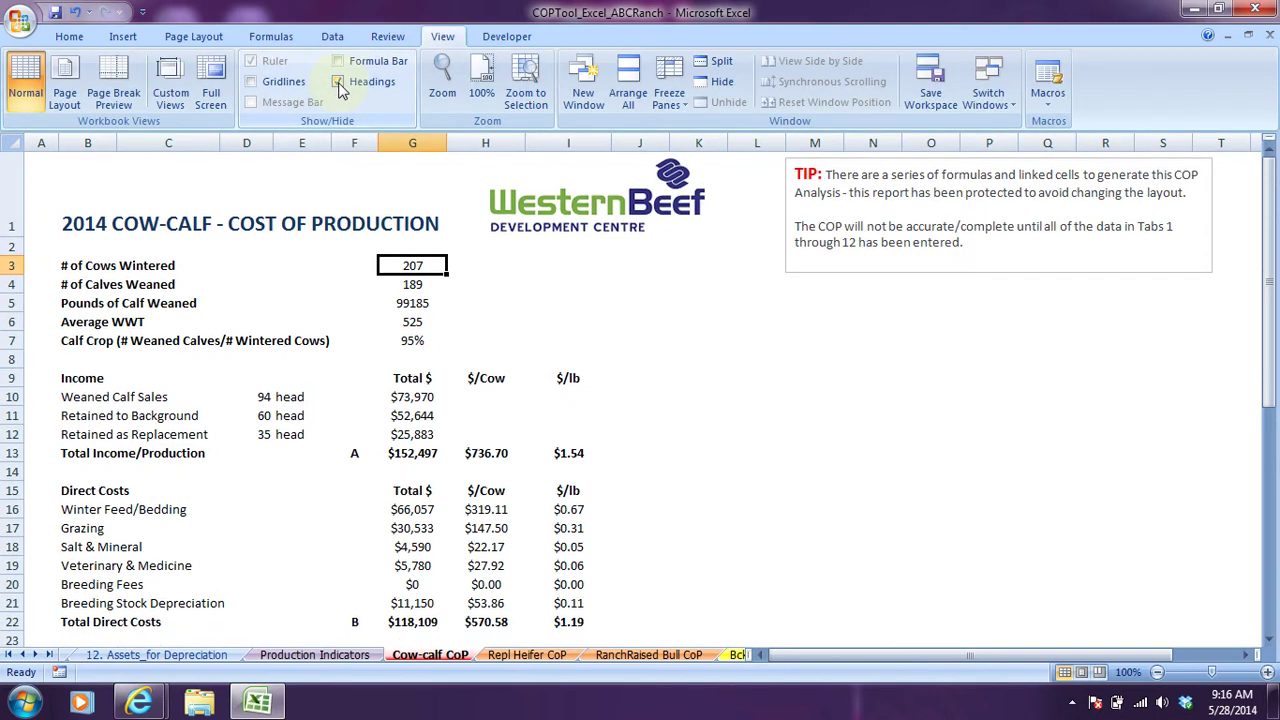
pyautogui.click(339, 81)
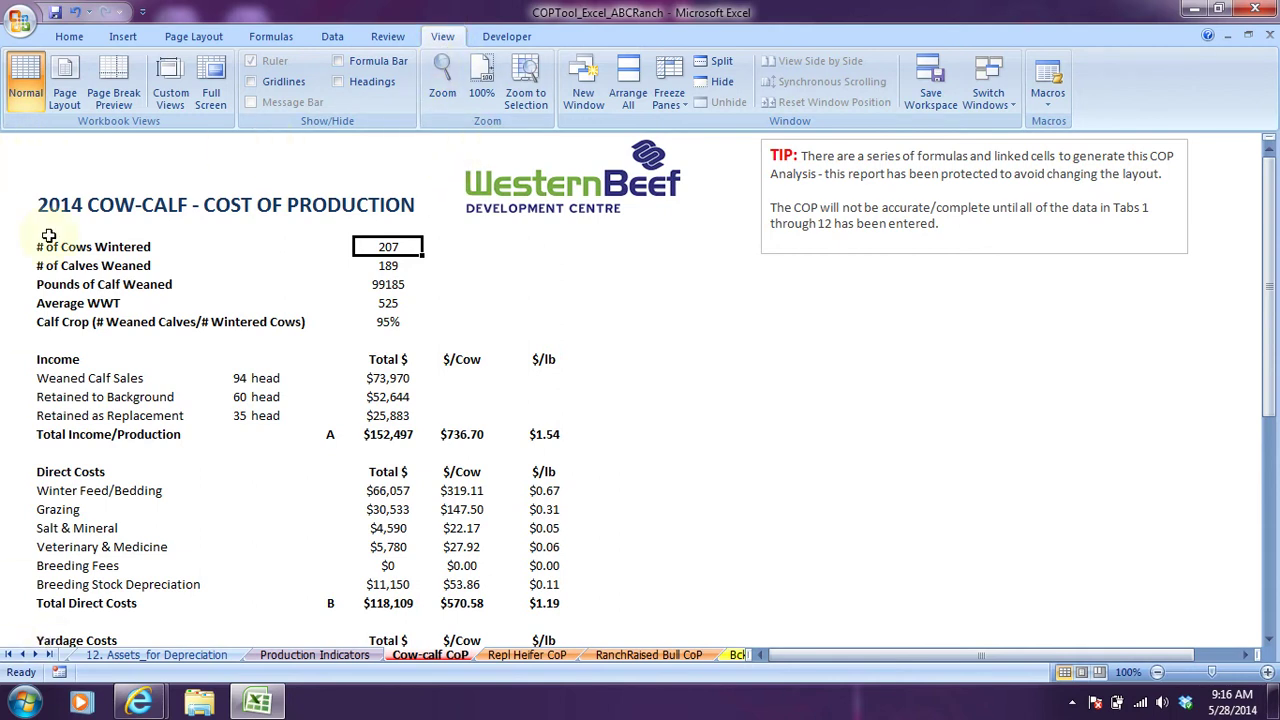
# Temporarily show the formula bar and headings to inspect the formulas for calves weaned, pounds of calf weaned and cows wintered
pyautogui.click(339, 65)
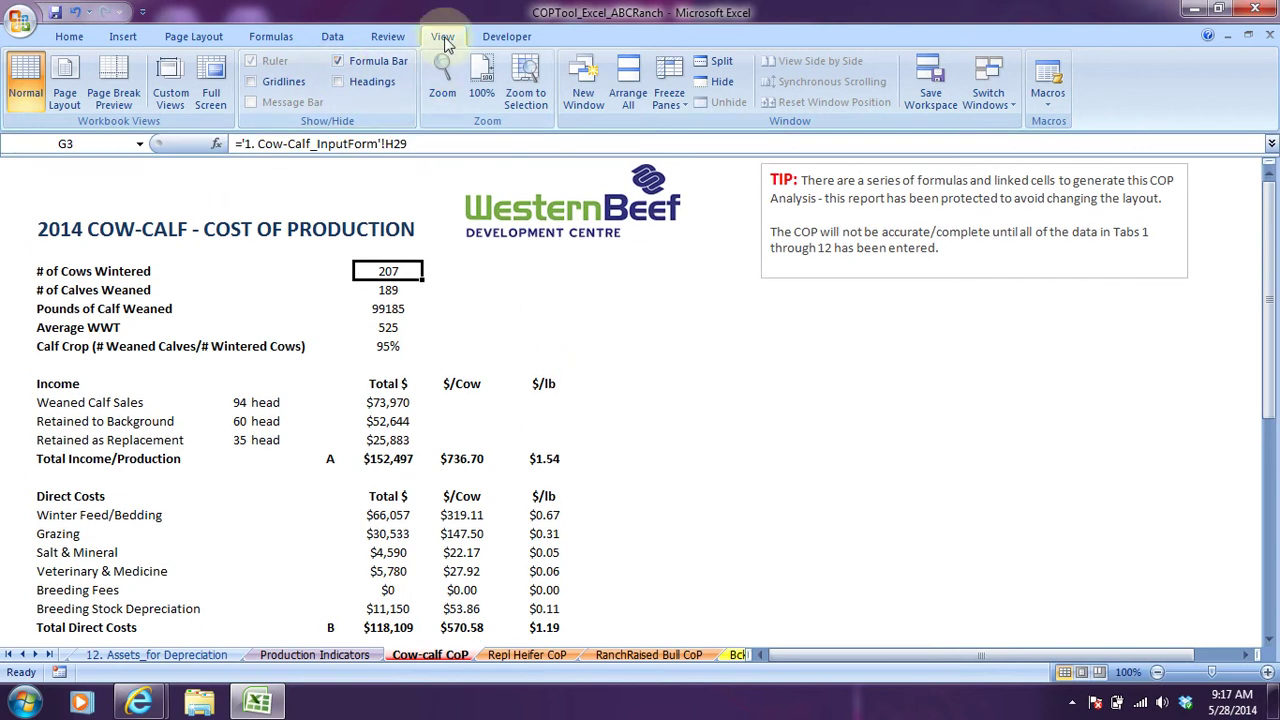
pyautogui.click(339, 82)
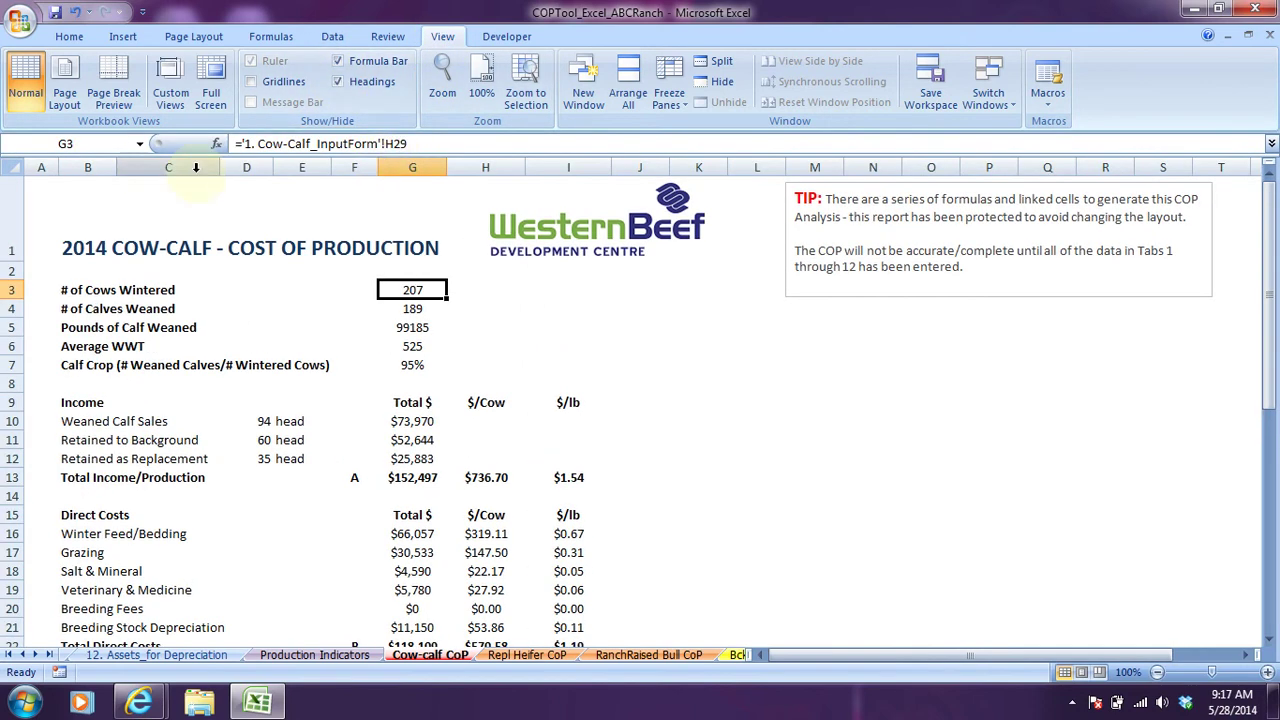
pyautogui.click(416, 310)
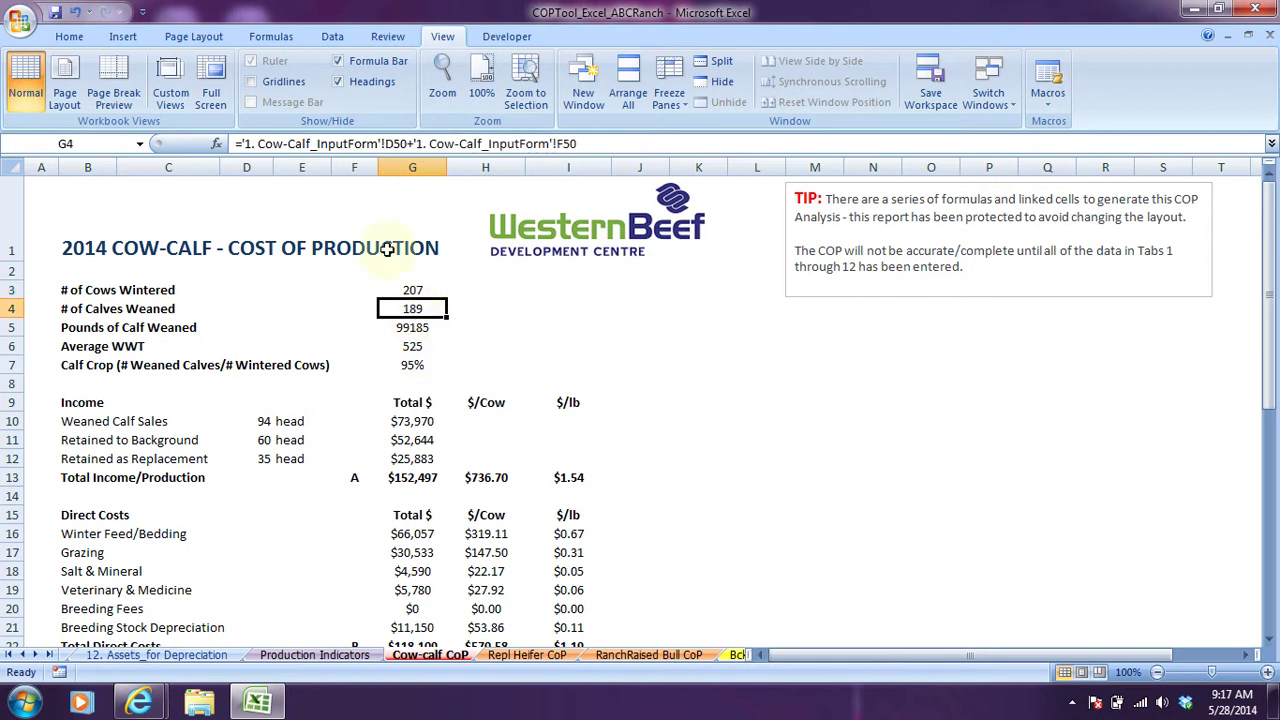
pyautogui.click(416, 327)
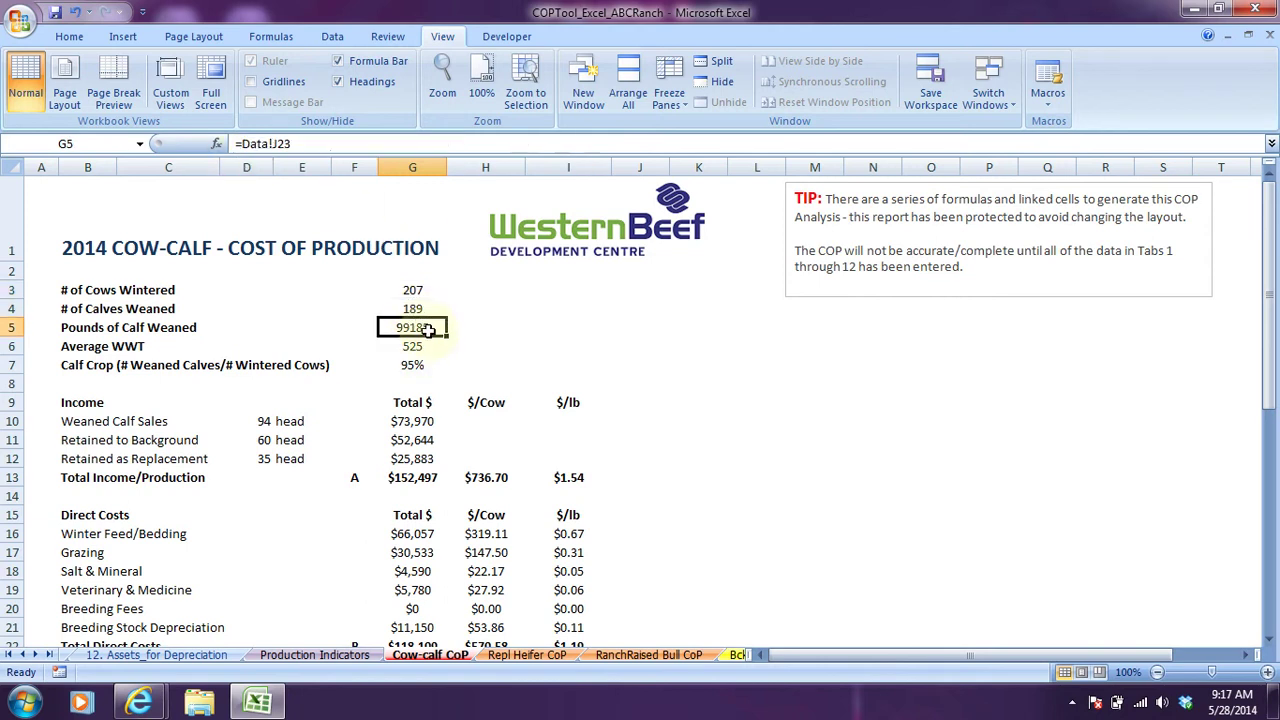
pyautogui.click(415, 288)
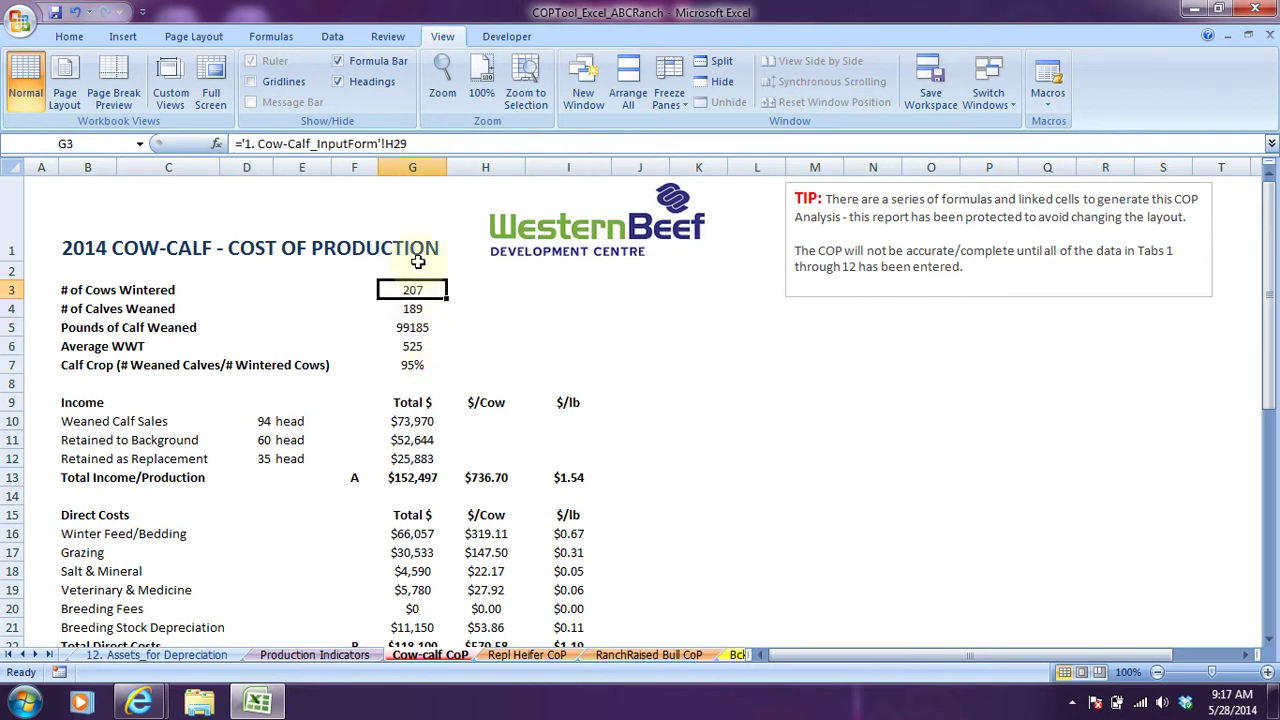
pyautogui.click(339, 61)
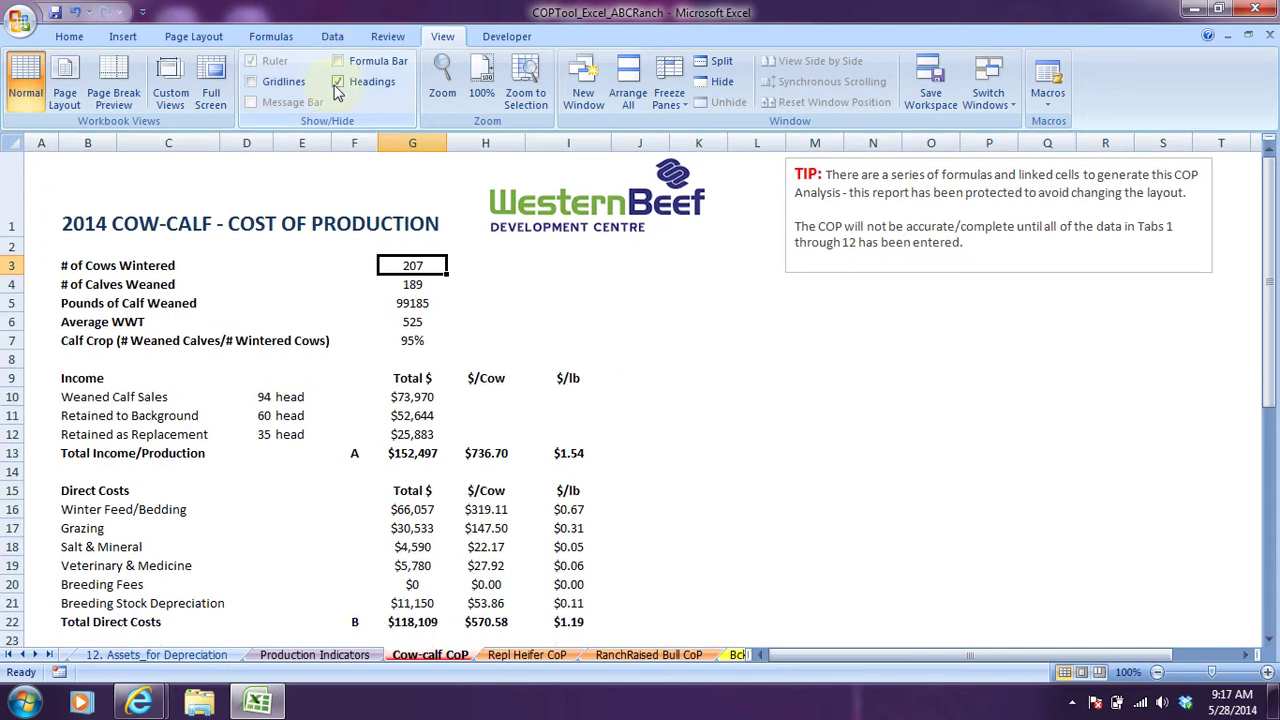
pyautogui.click(338, 81)
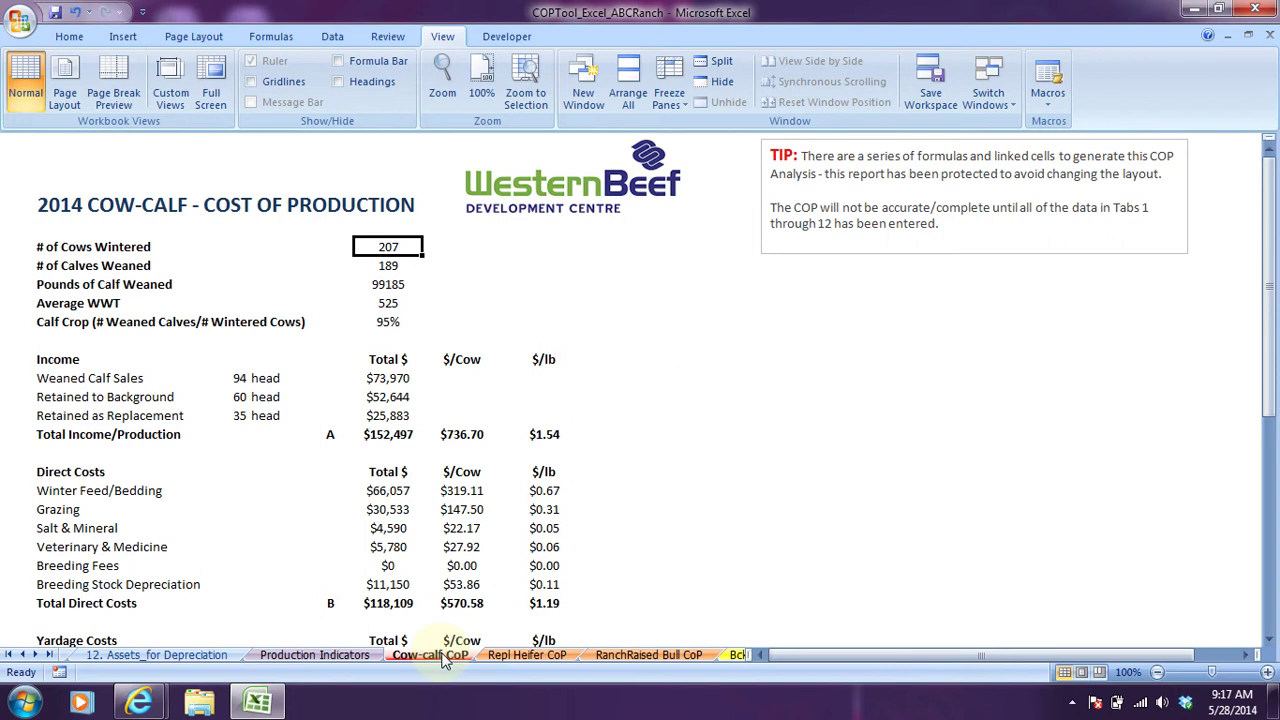
# Go to the start of the workbook and check the marked enterprises on the About My Ranch sheet
pyautogui.click(9, 654)
pyautogui.click(92, 655)
pyautogui.click(180, 655)
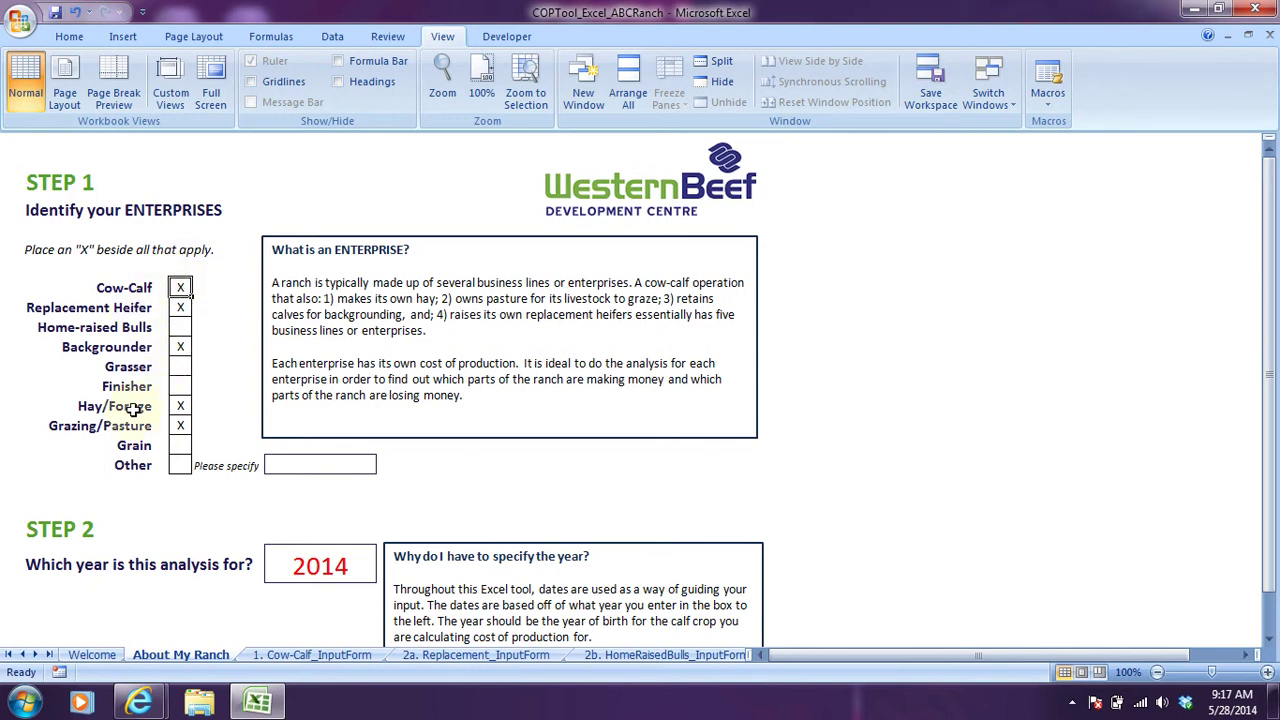
# Browse the enterprise cost of production sheets at the end of the workbook and reopen the Cow-calf CoP sheet
pyautogui.click(47, 655)
pyautogui.click(22, 655)
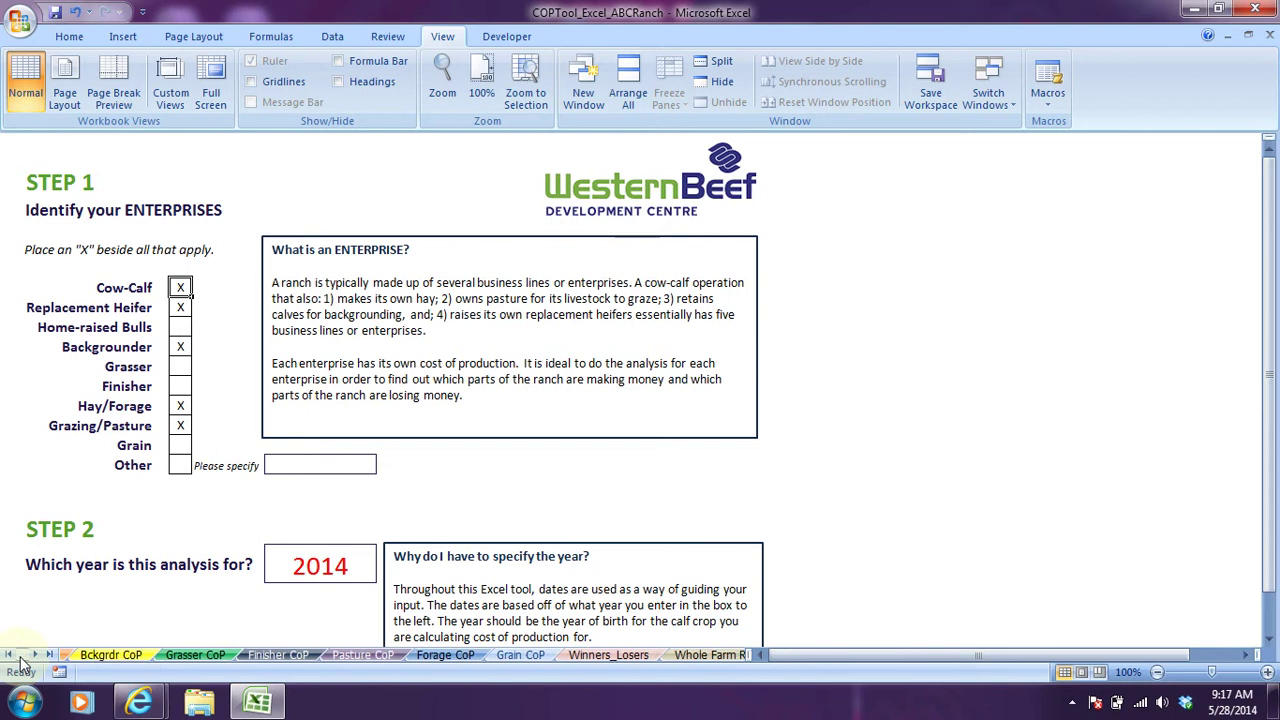
pyautogui.click(22, 655)
pyautogui.click(22, 655)
pyautogui.click(22, 655)
pyautogui.click(97, 656)
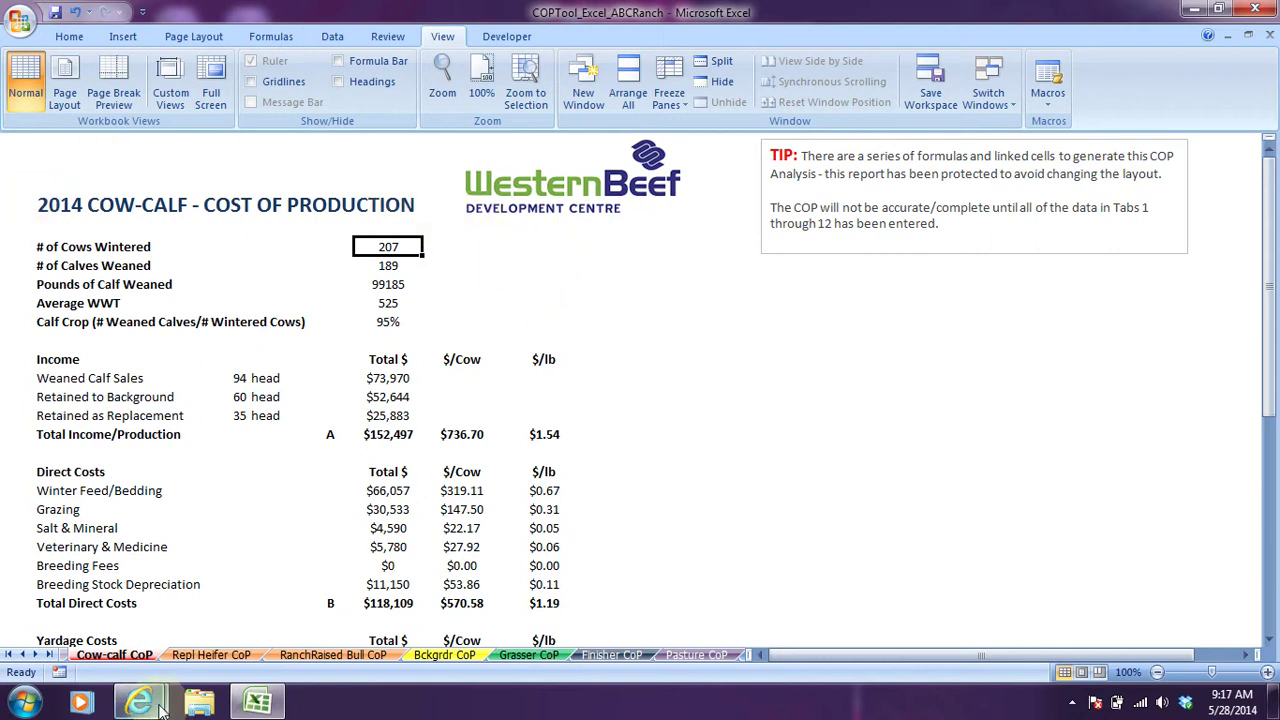
# Switch to Internet Explorer and examine the 2001 to 2012 cost of production benchmark table on the Current Economic Projects page
pyautogui.moveTo(140, 703)
pyautogui.click(130, 635)
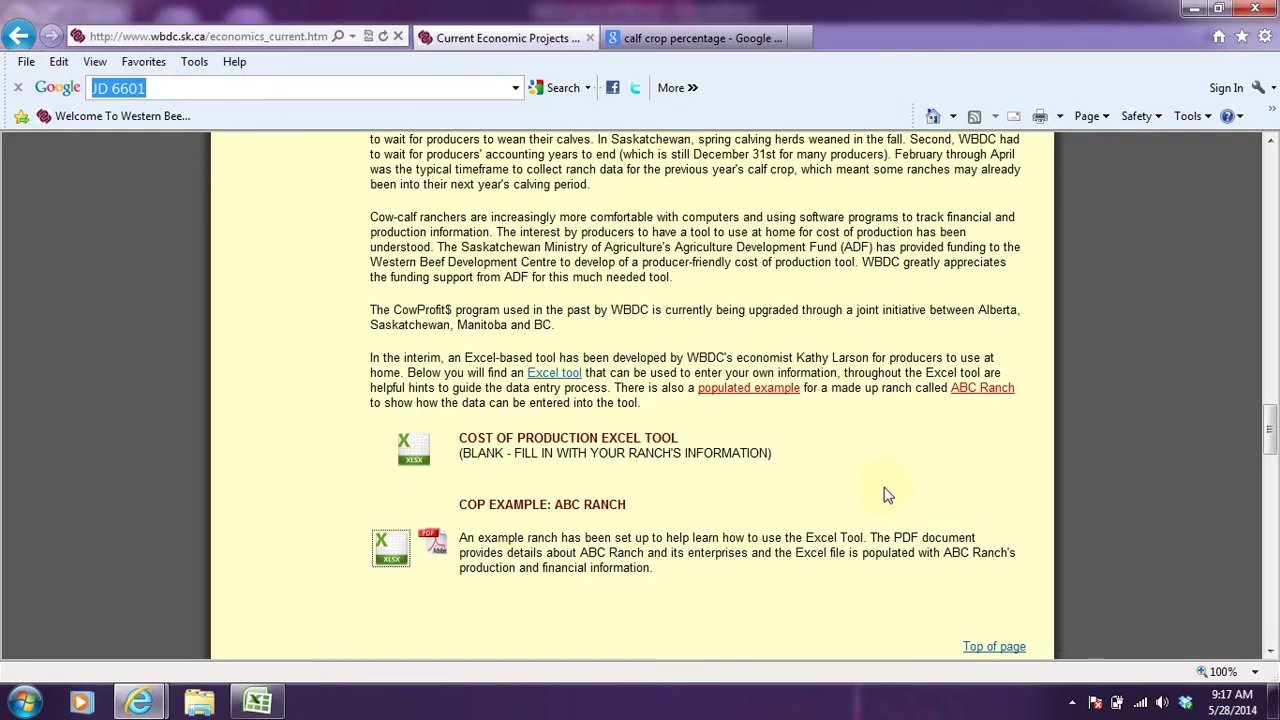
pyautogui.scroll(15, 890, 490)
pyautogui.scroll(-6, 893, 472)
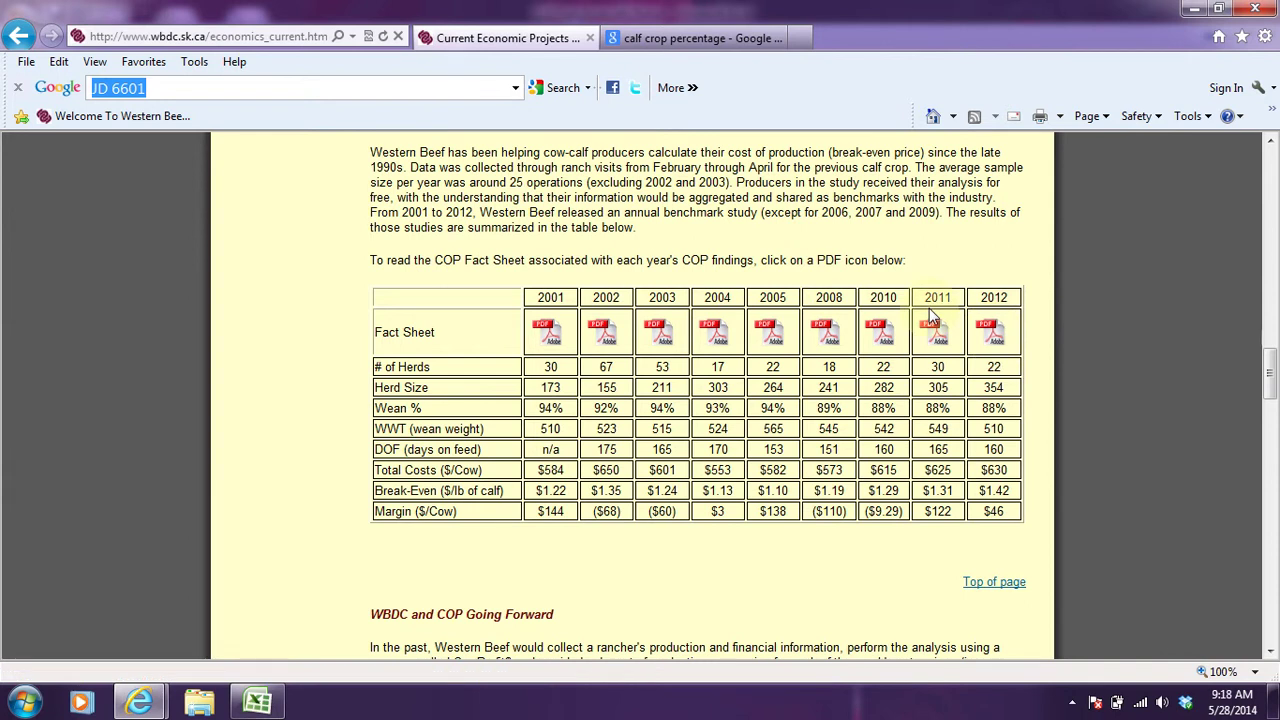
# Return to the Excel workbook, review the cow-calf income and direct costs, and select the Salt & Mineral total
pyautogui.click(257, 703)
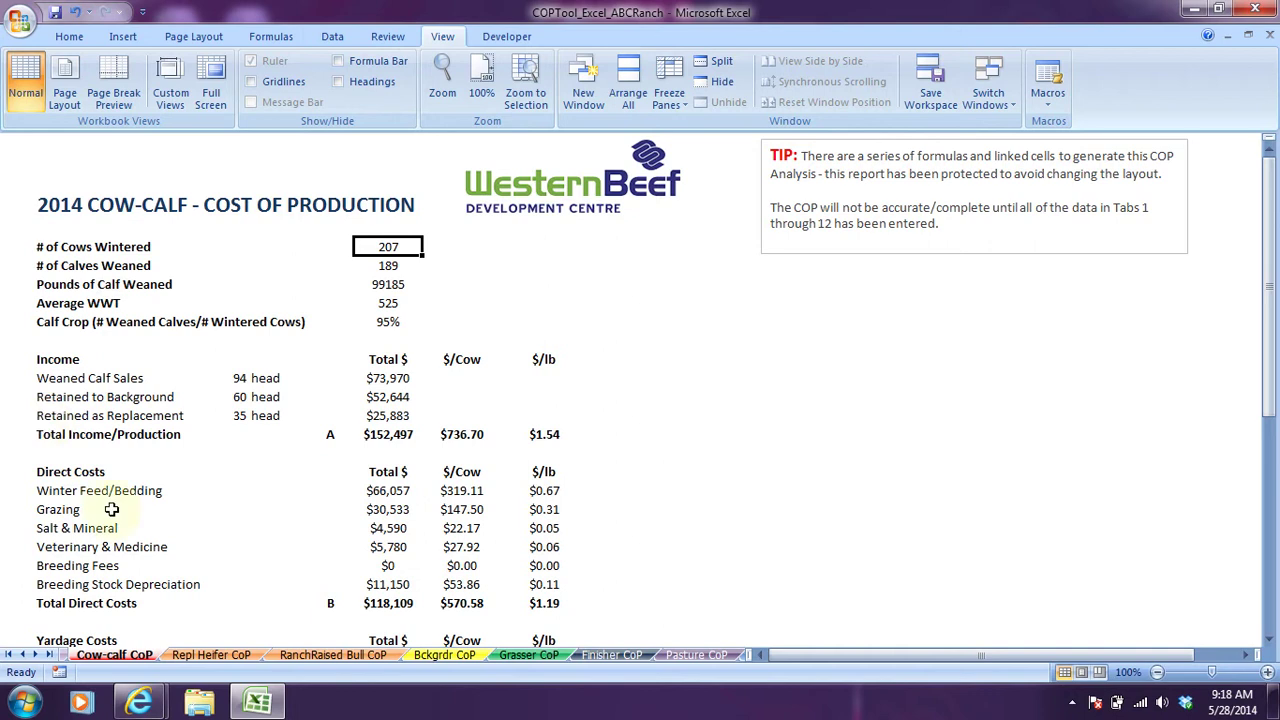
pyautogui.scroll(-2, 185, 508)
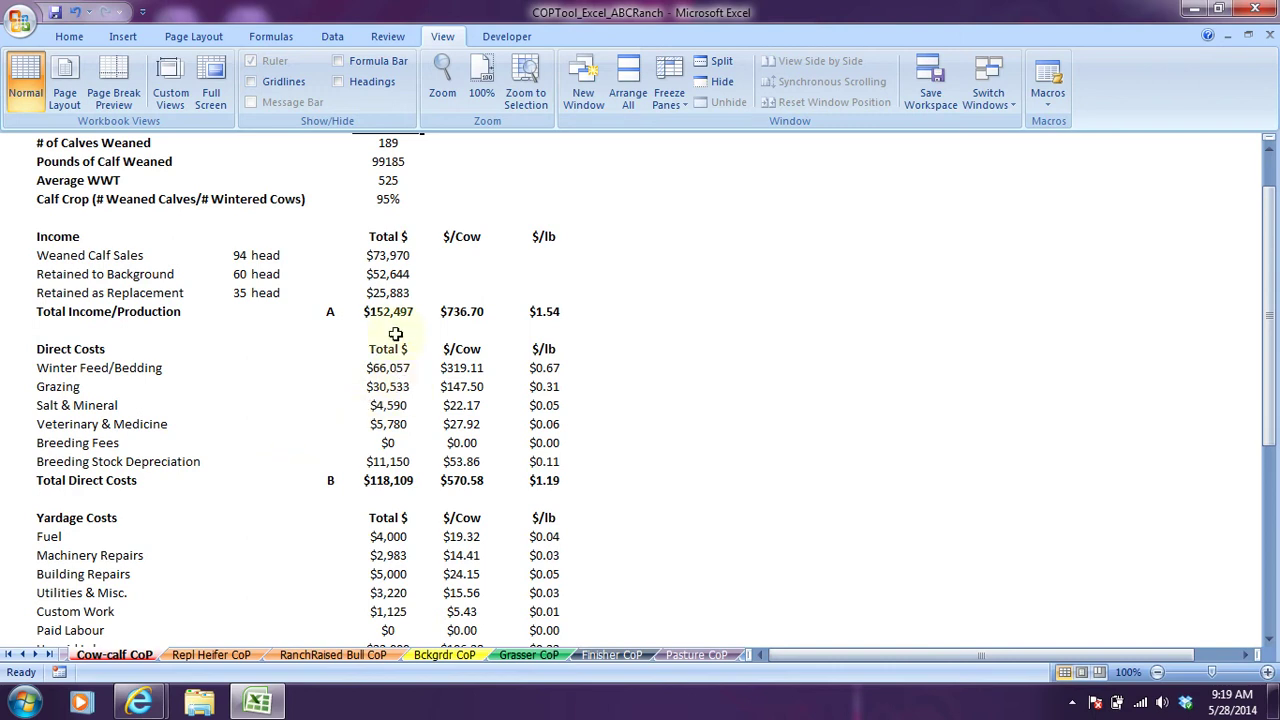
pyautogui.click(398, 405)
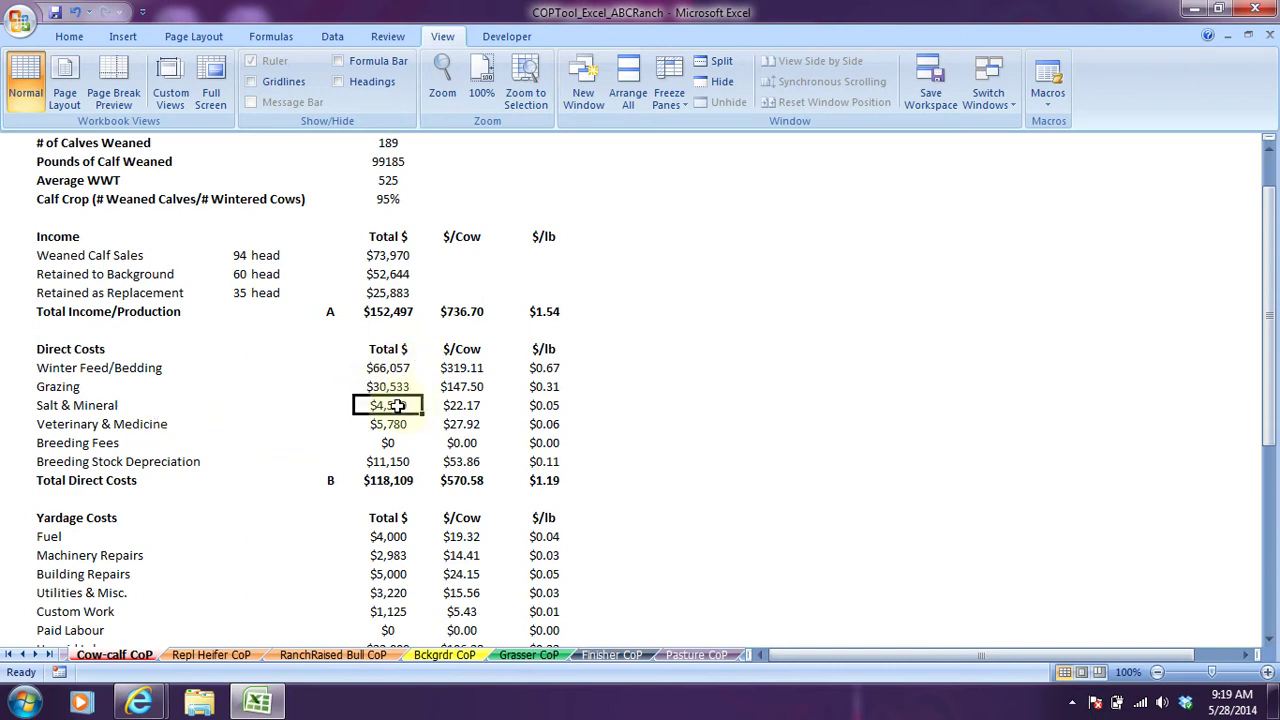
# Open the 10. Expenses sheet to examine how the Salt & Mineral expense is allocated across enterprises
pyautogui.click(19, 655)
pyautogui.click(21, 655)
pyautogui.click(21, 655)
pyautogui.click(21, 655)
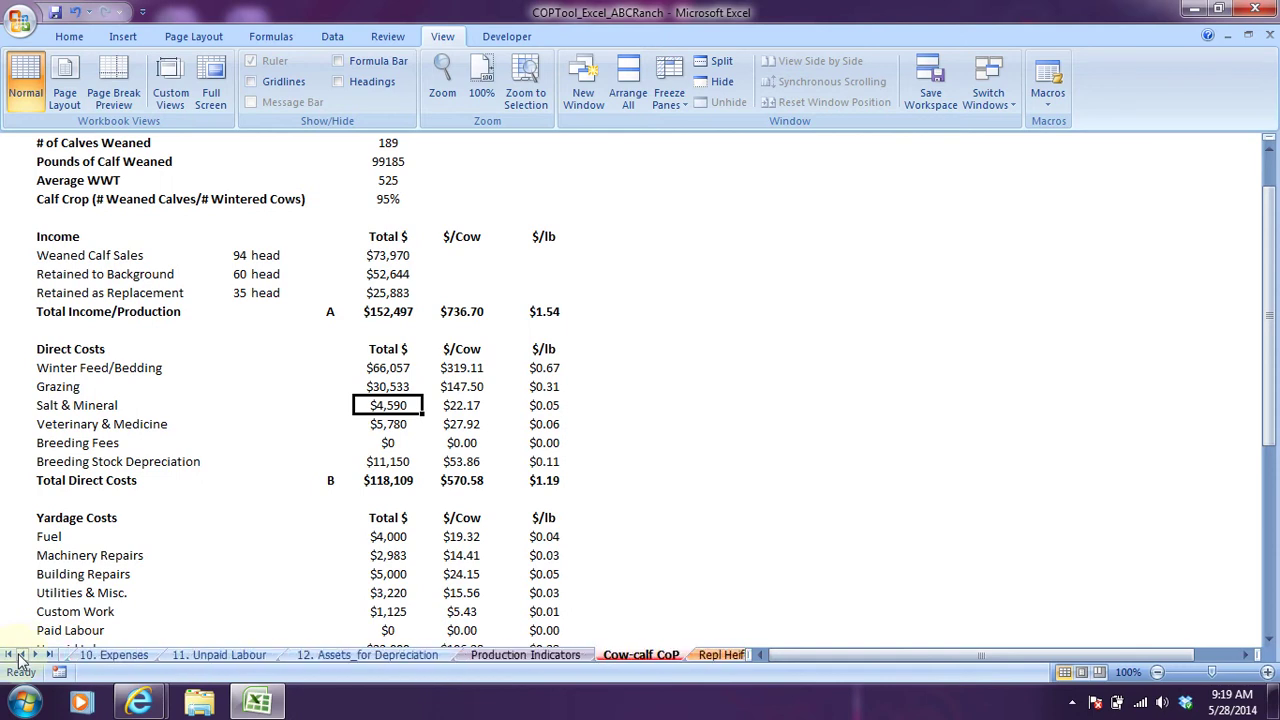
pyautogui.click(115, 655)
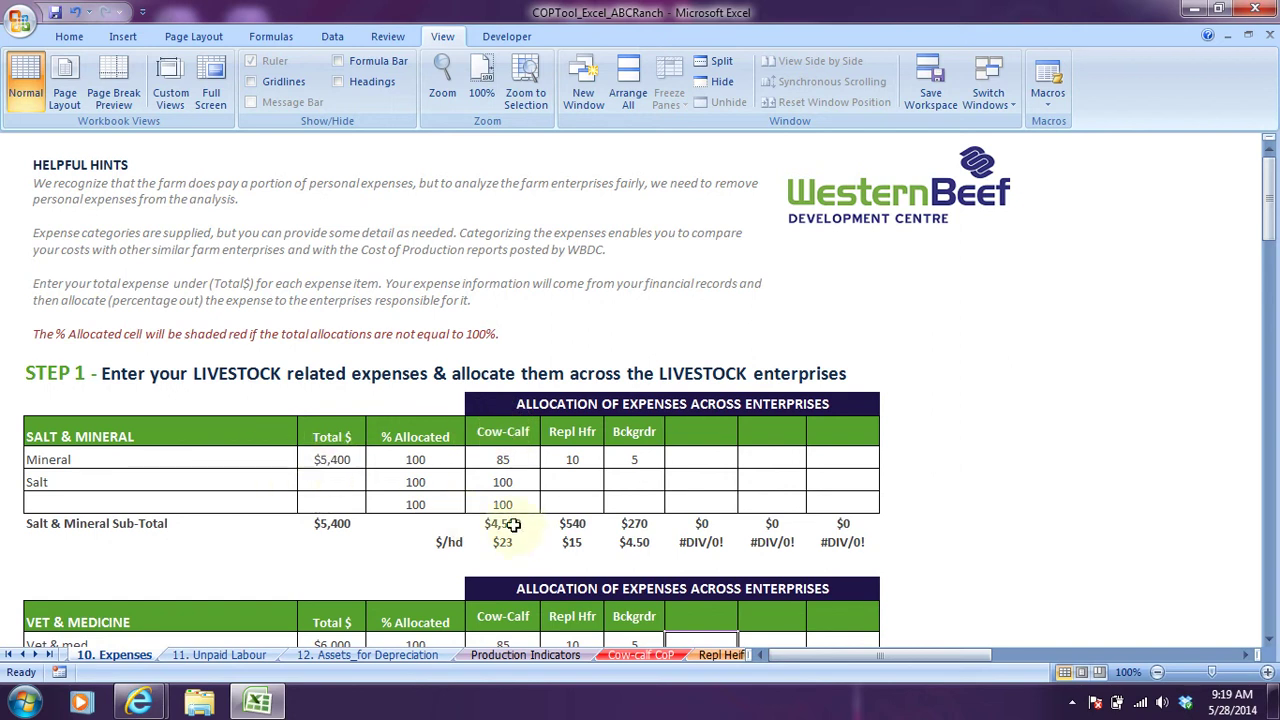
# Return to the Cow-calf CoP sheet and review the yardage costs, other costs and the total cost and margin summary
pyautogui.click(37, 656)
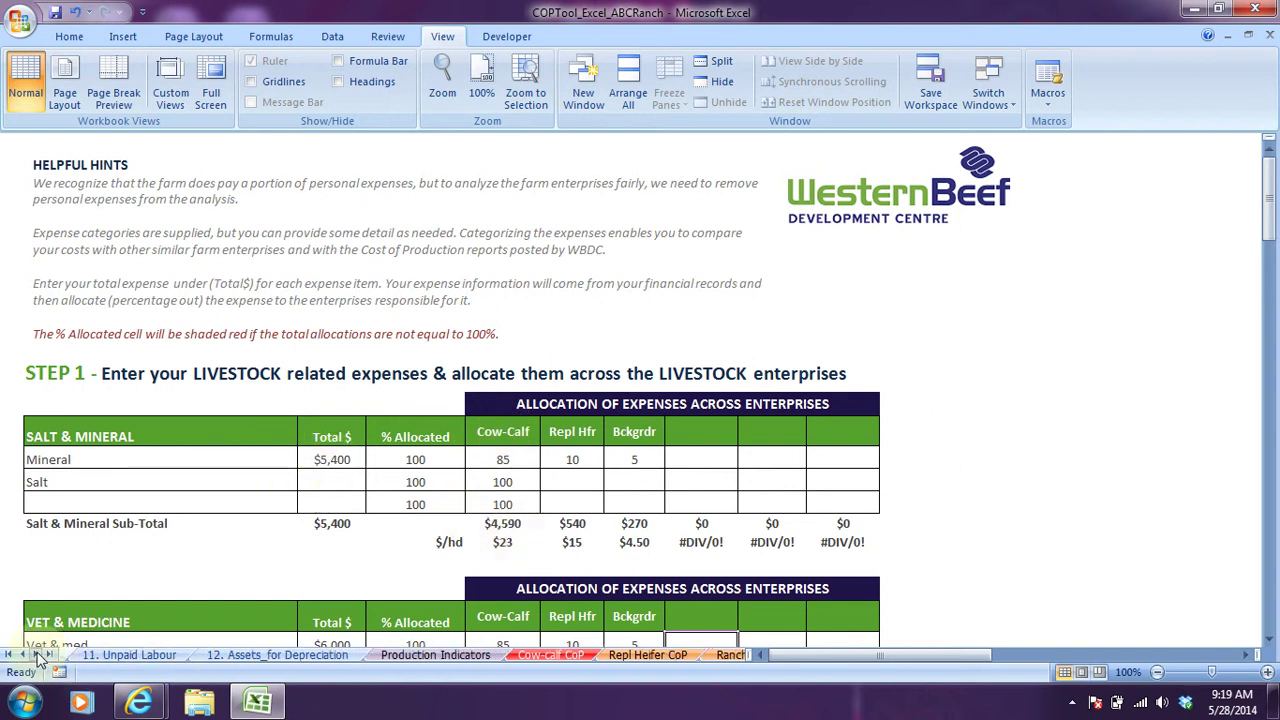
pyautogui.click(37, 656)
pyautogui.click(425, 655)
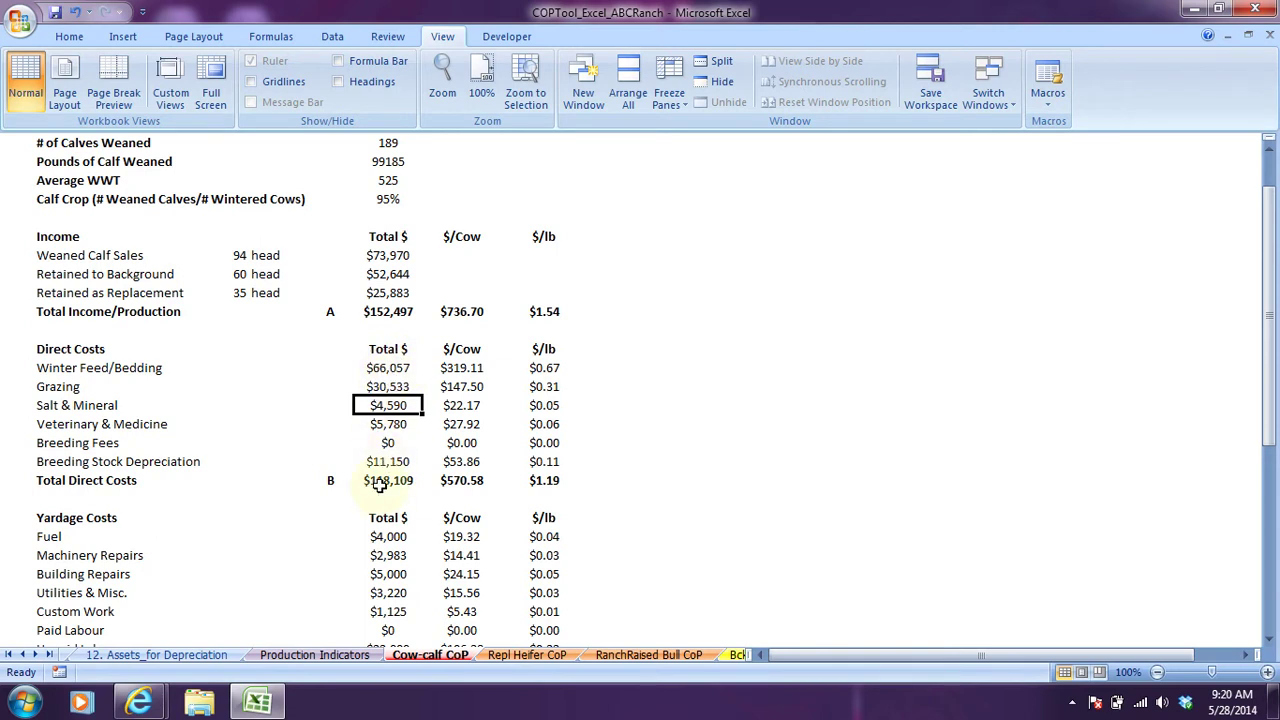
pyautogui.scroll(-1, 380, 485)
pyautogui.scroll(-3, 380, 485)
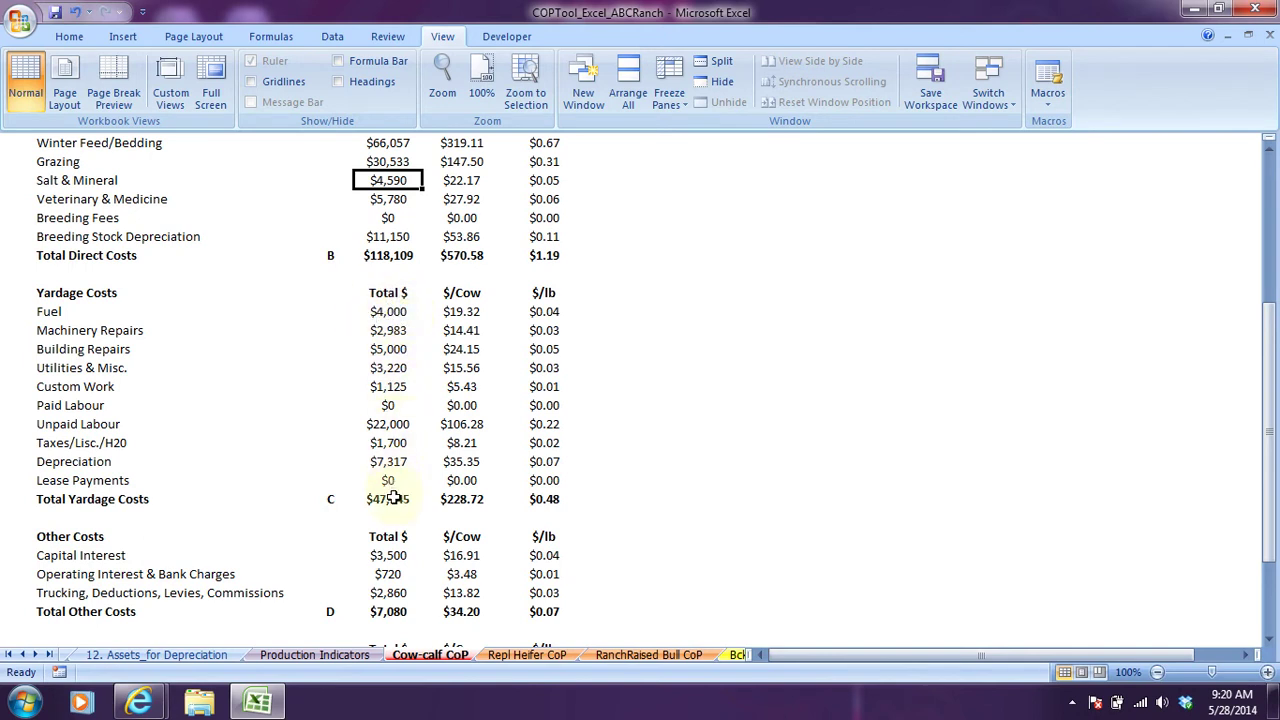
pyautogui.scroll(-3, 390, 495)
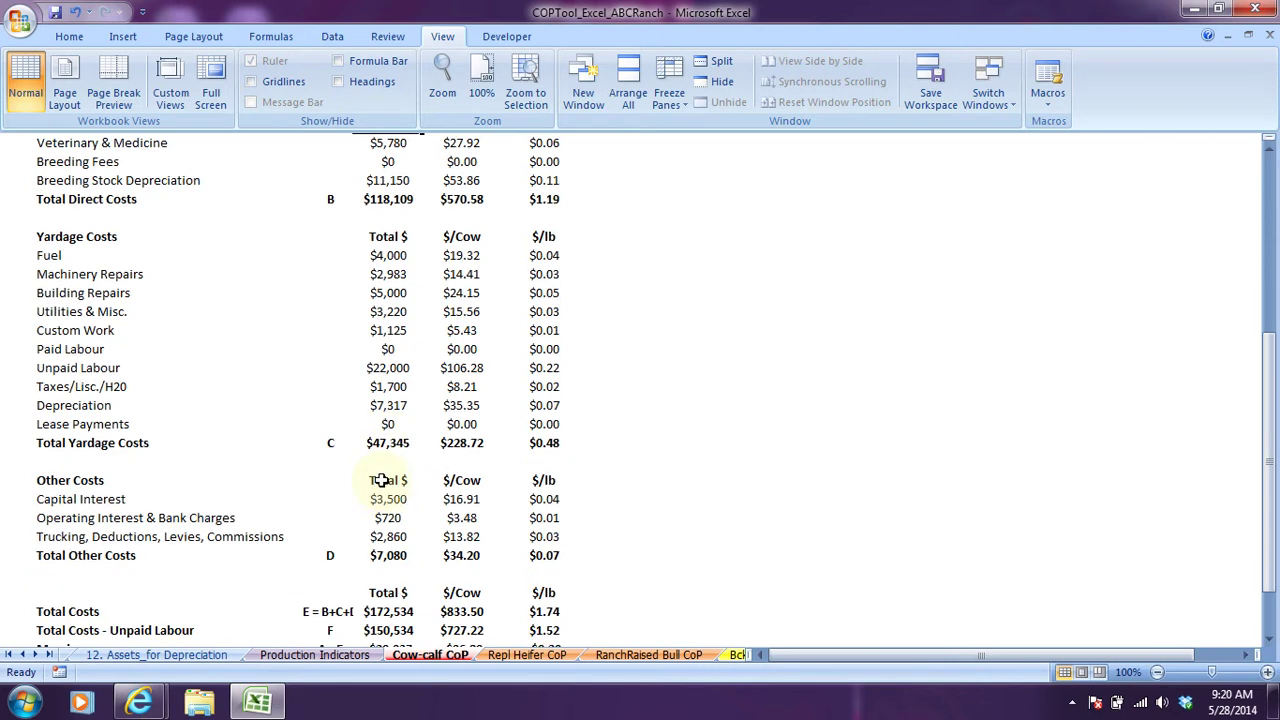
pyautogui.scroll(-1, 381, 479)
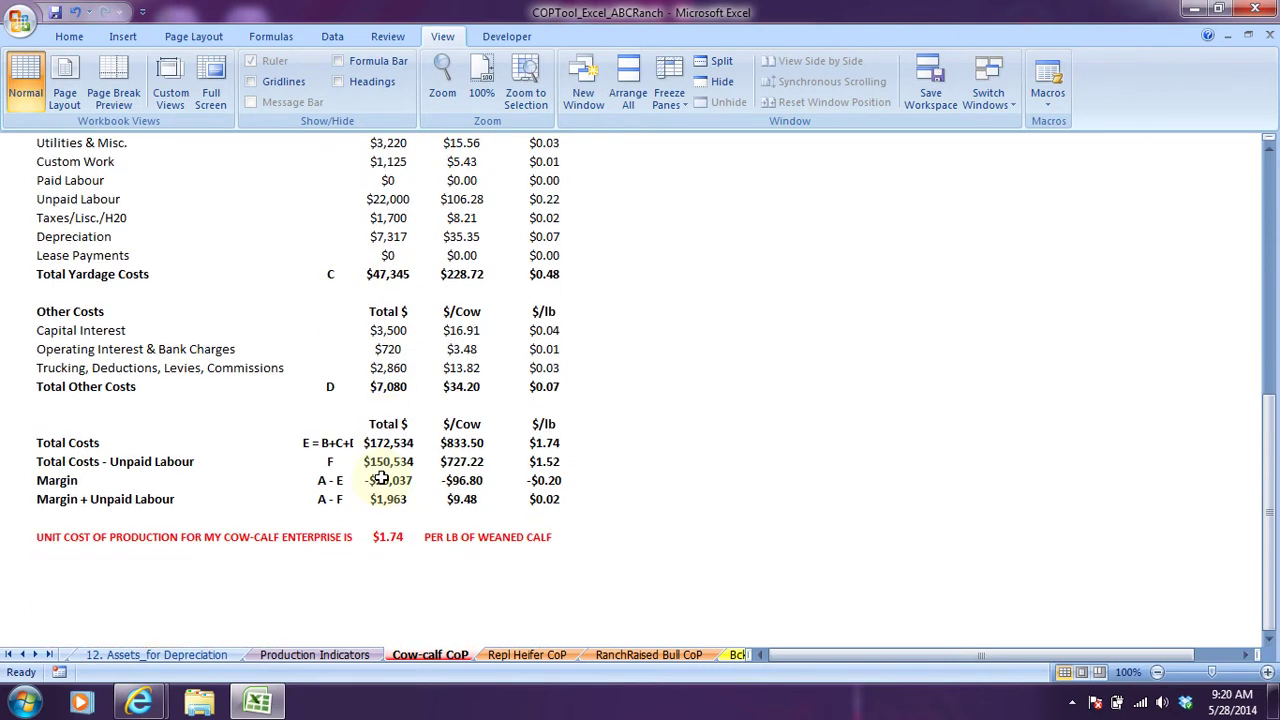
# Point out the total cost per pound, the total margin and the margin per cow by selecting their cells
pyautogui.click(551, 447)
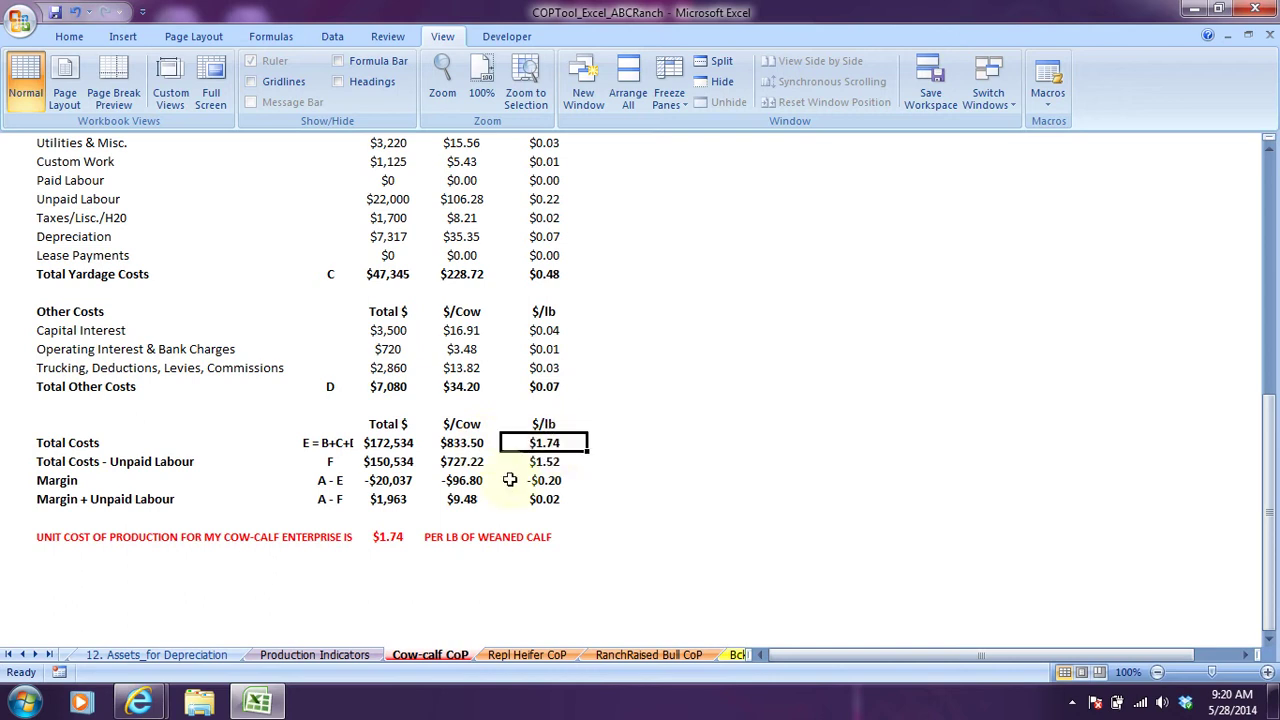
pyautogui.click(401, 481)
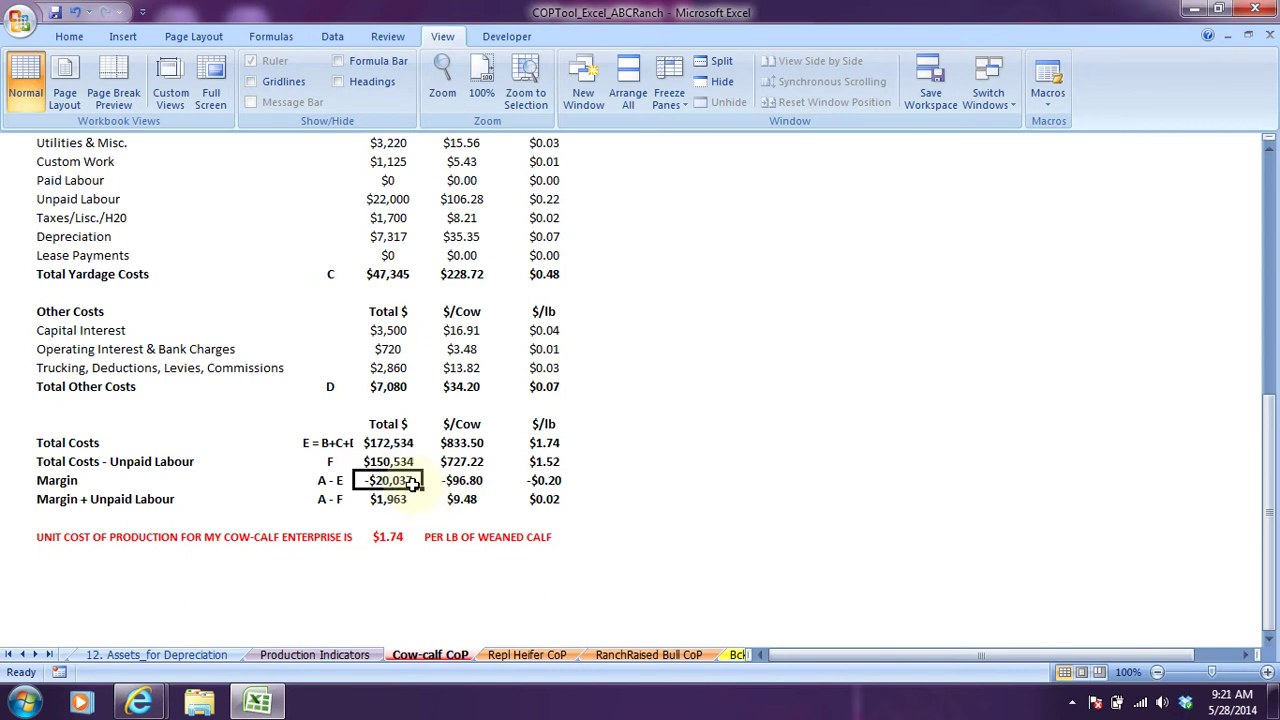
pyautogui.click(474, 480)
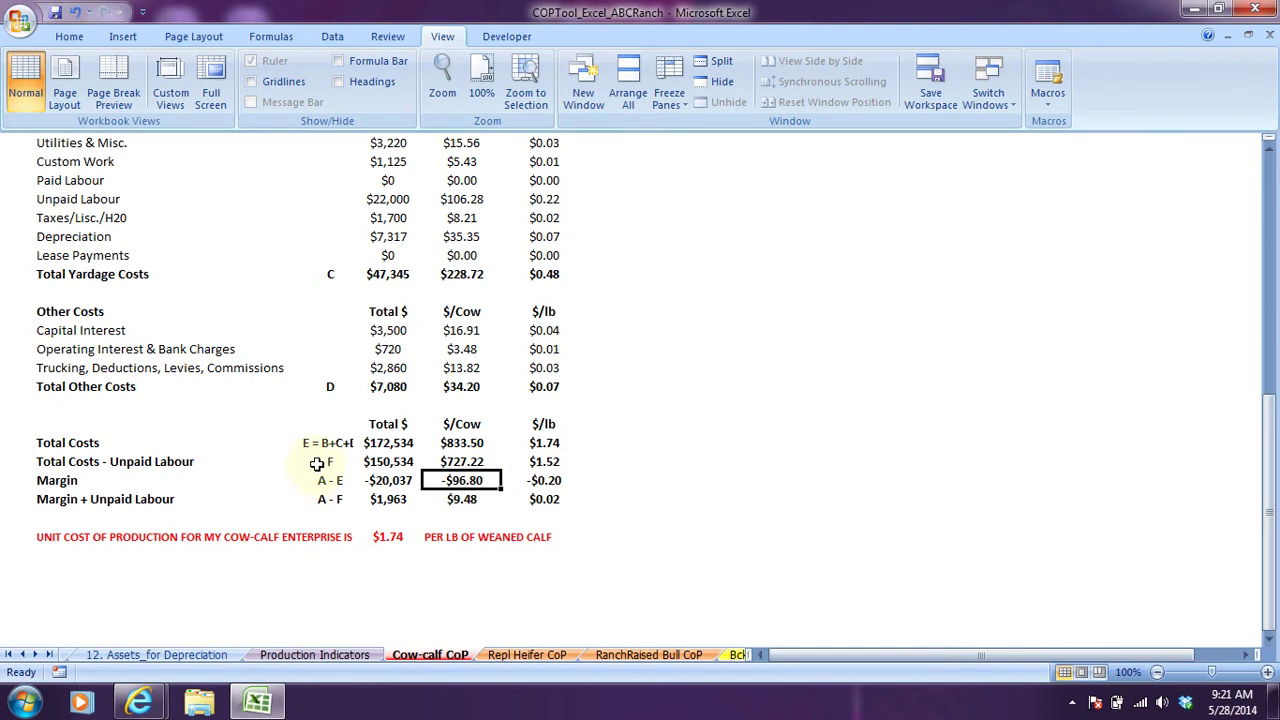
# Open the Repl Heifer CoP sheet and trace its head counts to the Step 1 inventory on the 2a. Replacement_InputForm sheet
pyautogui.scroll(10, 316, 463)
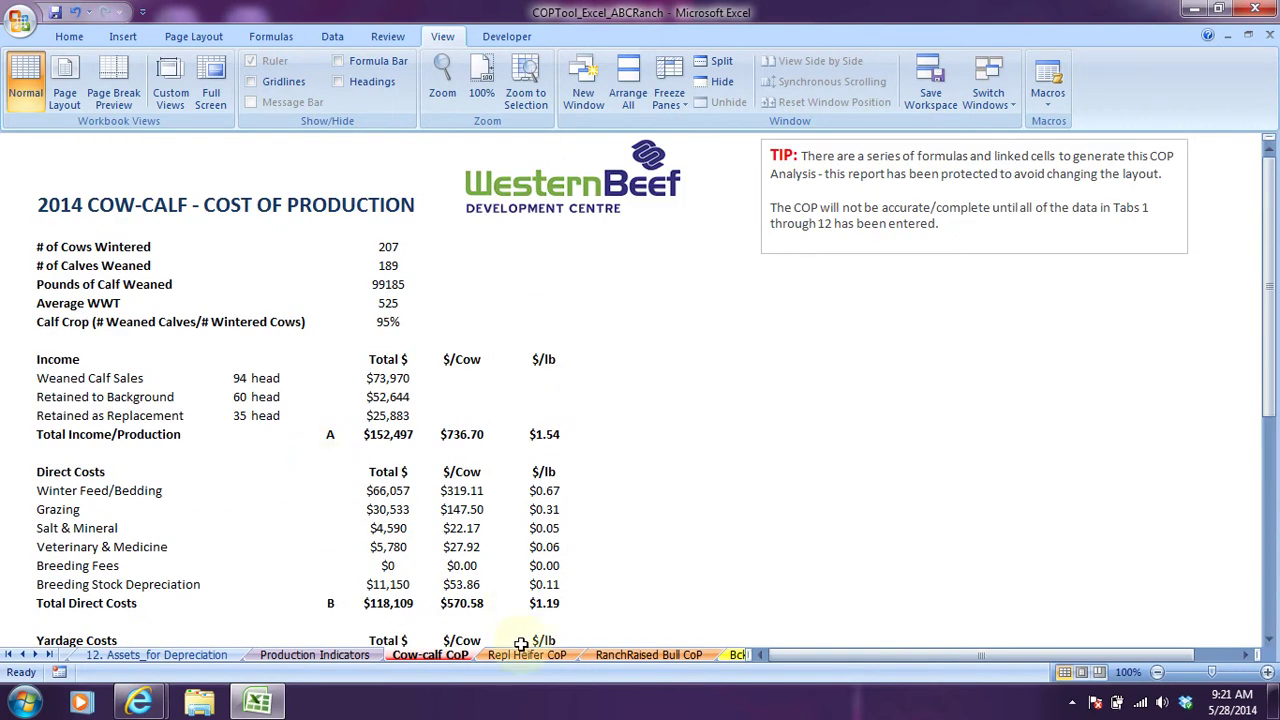
pyautogui.click(522, 655)
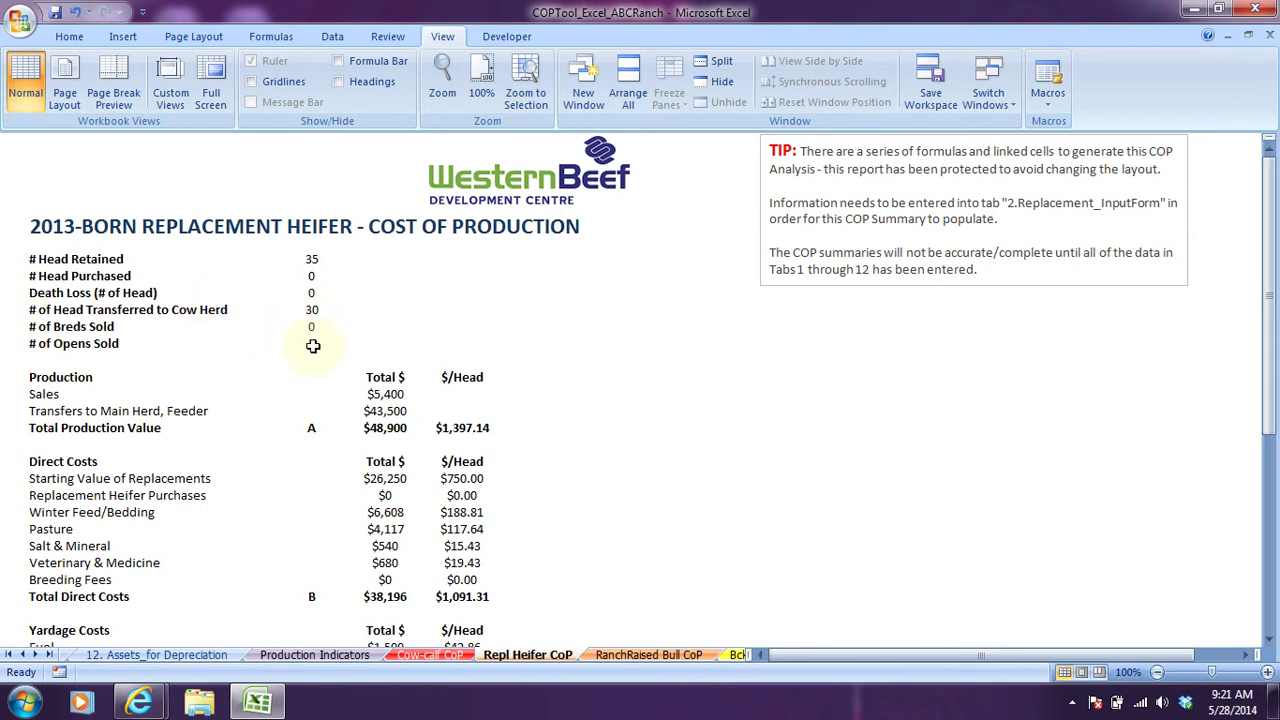
pyautogui.click(9, 654)
pyautogui.click(435, 655)
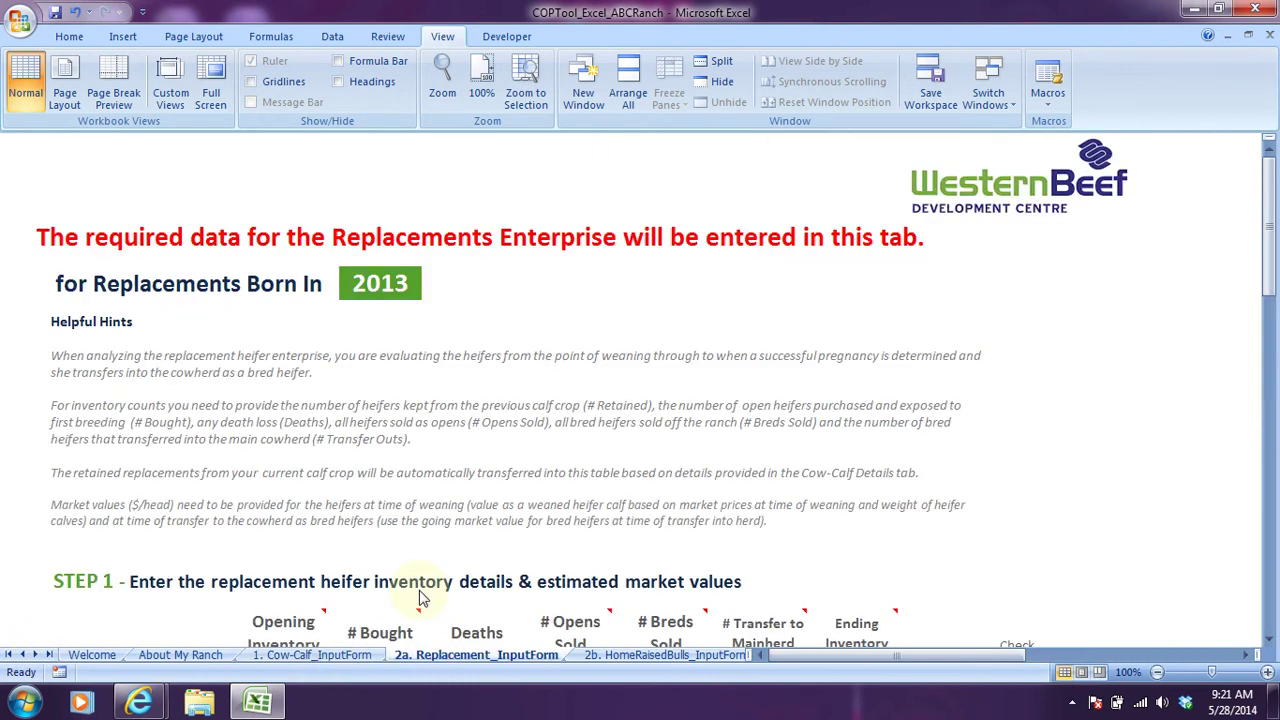
pyautogui.scroll(-5, 434, 300)
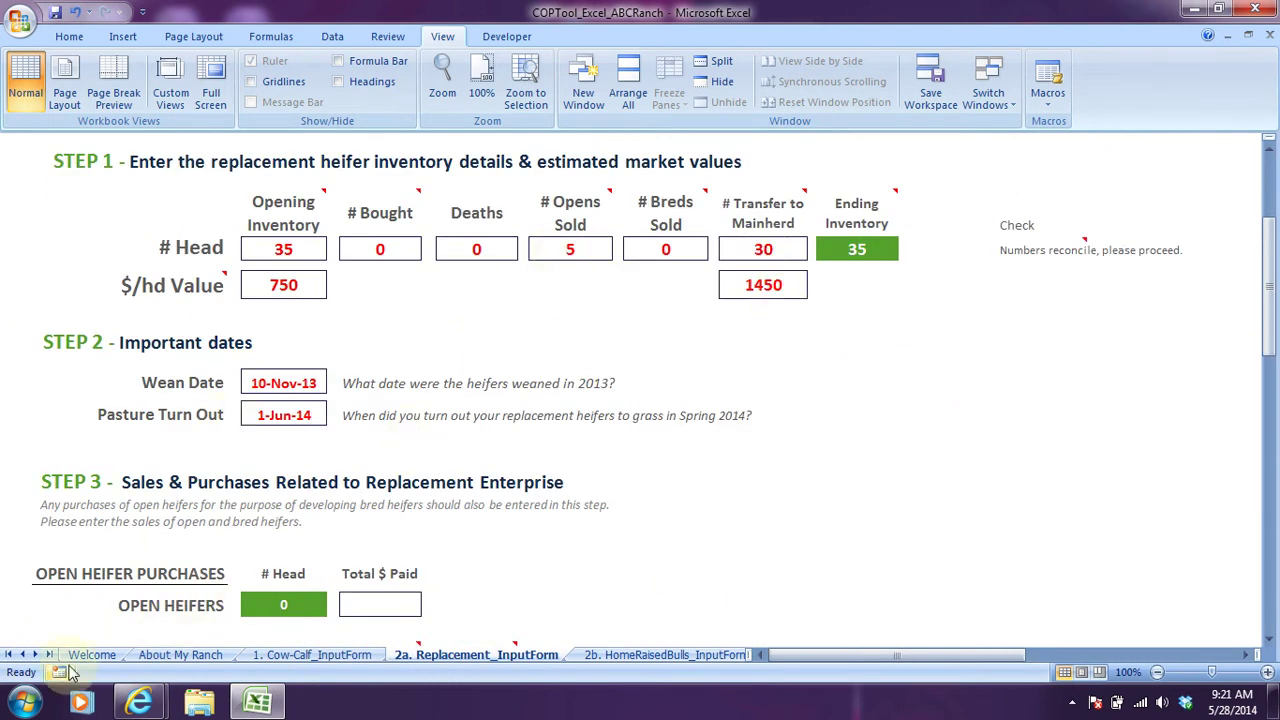
# Return from the replacement input form to the Repl Heifer CoP sheet
pyautogui.click(35, 654)
pyautogui.click(35, 654)
pyautogui.click(35, 654)
pyautogui.click(35, 654)
pyautogui.click(35, 654)
pyautogui.click(35, 654)
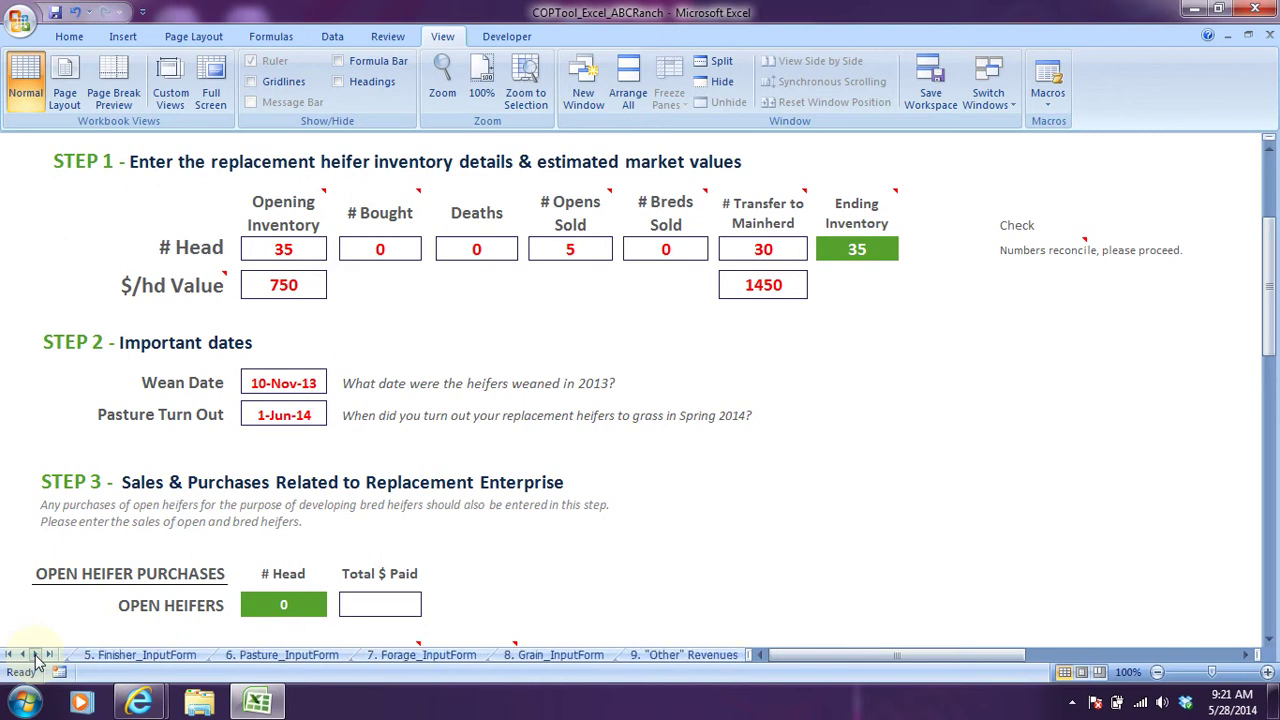
pyautogui.click(35, 654)
pyautogui.click(35, 654)
pyautogui.click(35, 654)
pyautogui.click(35, 654)
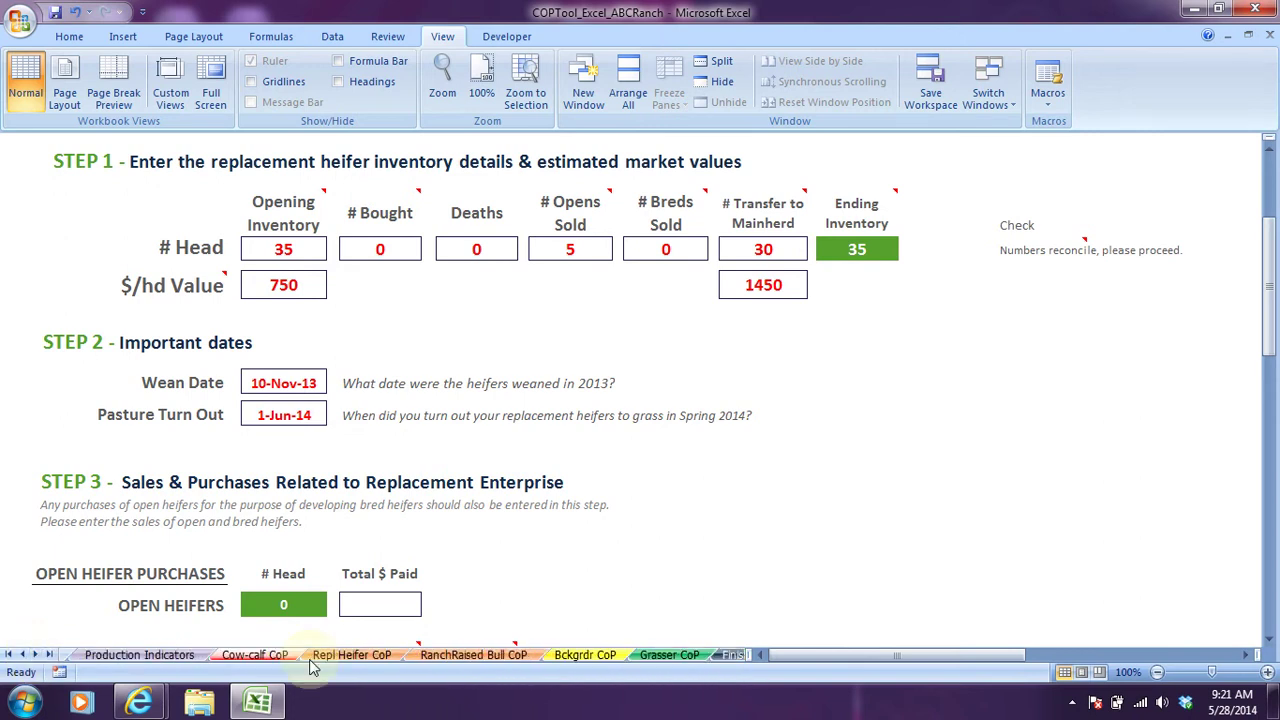
pyautogui.click(352, 654)
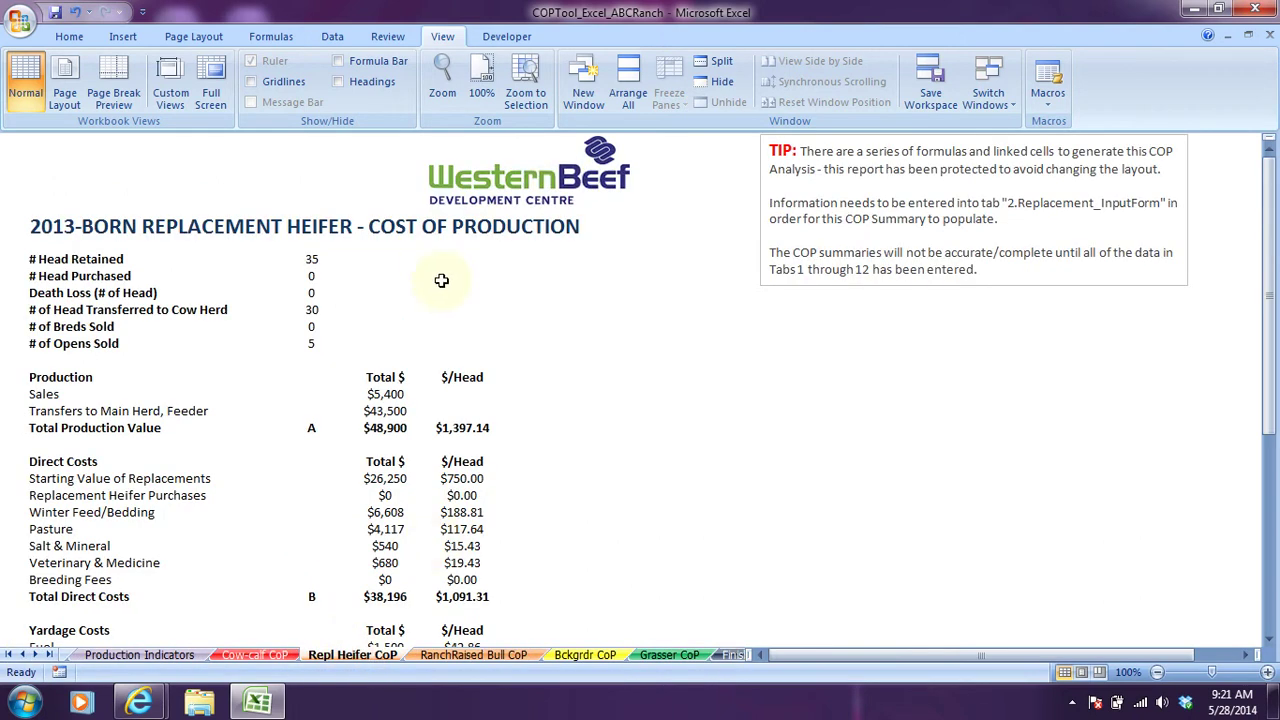
# Review the replacement heifer report, selecting the Sales, Transfers to Main Herd and Starting Value of Replacements totals before examining its yardage and other costs
pyautogui.scroll(-3, 411, 295)
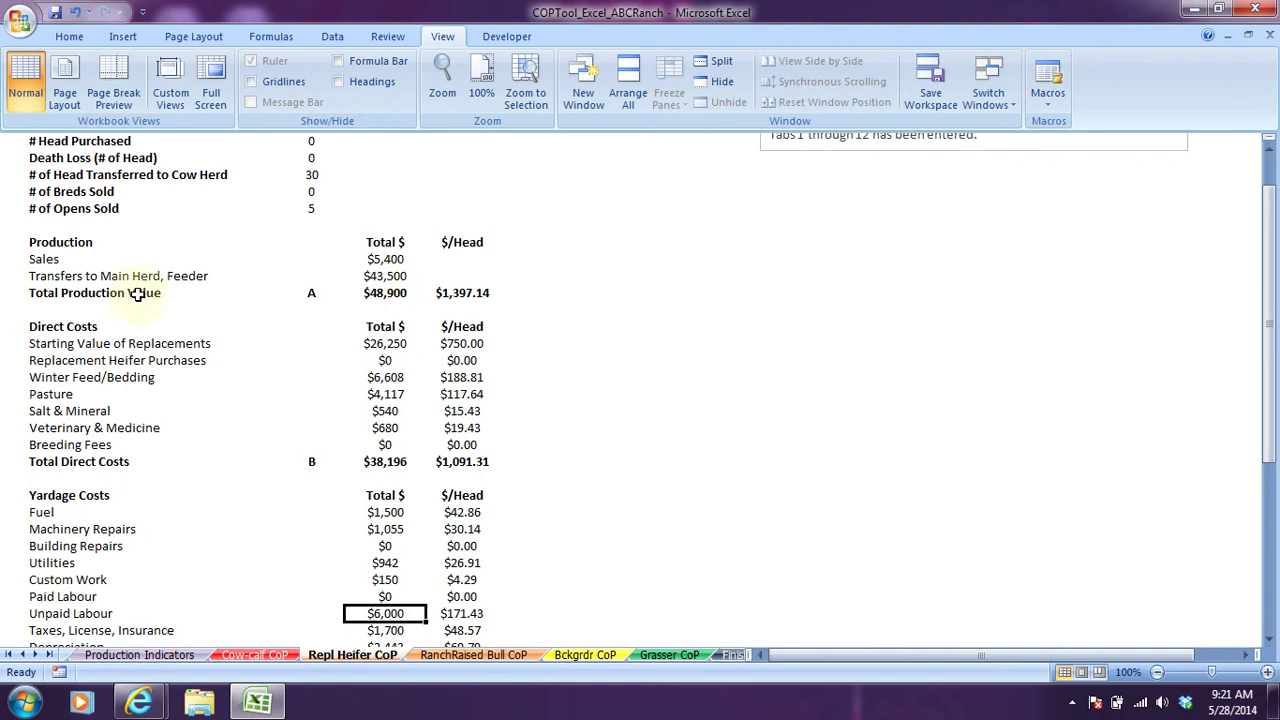
pyautogui.click(385, 261)
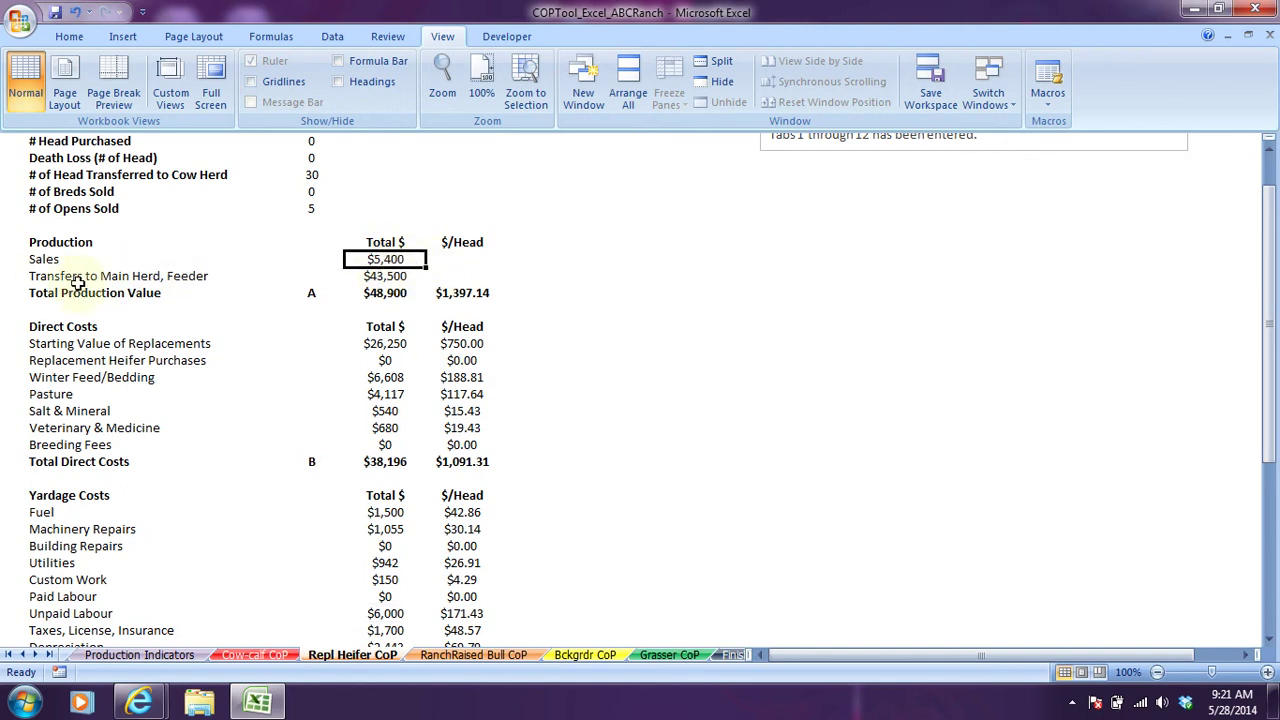
pyautogui.click(378, 279)
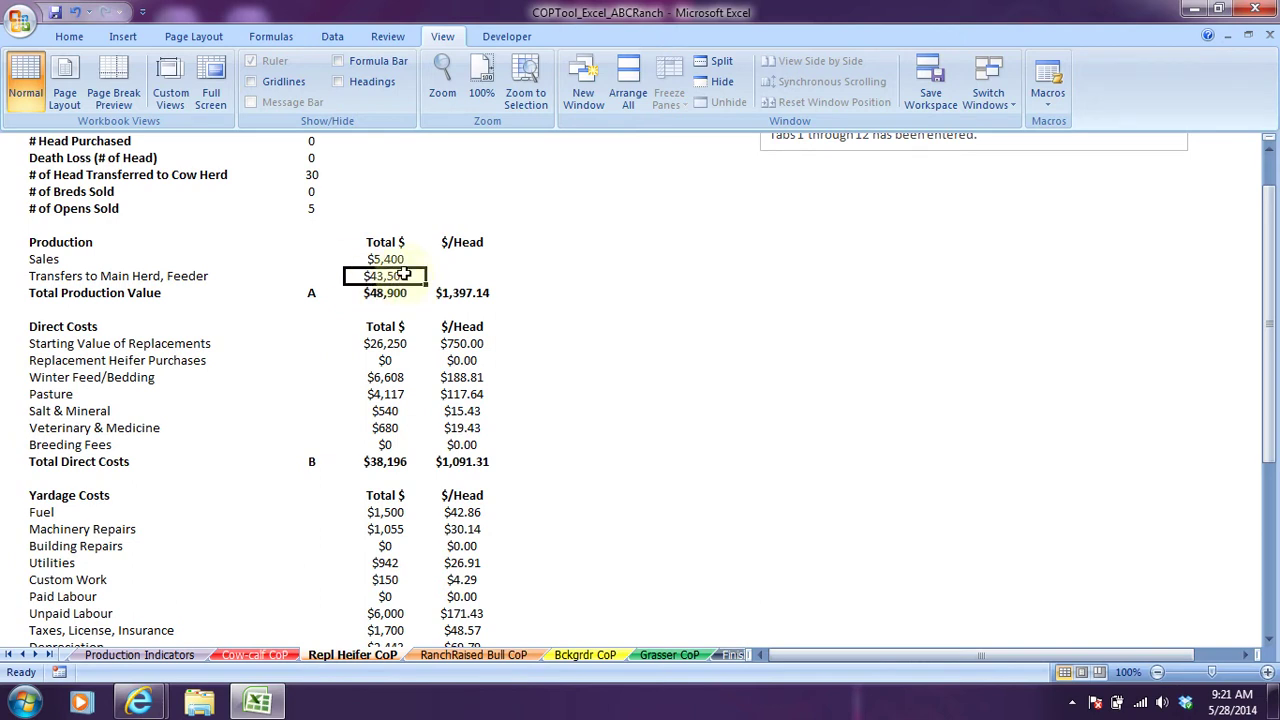
pyautogui.click(398, 343)
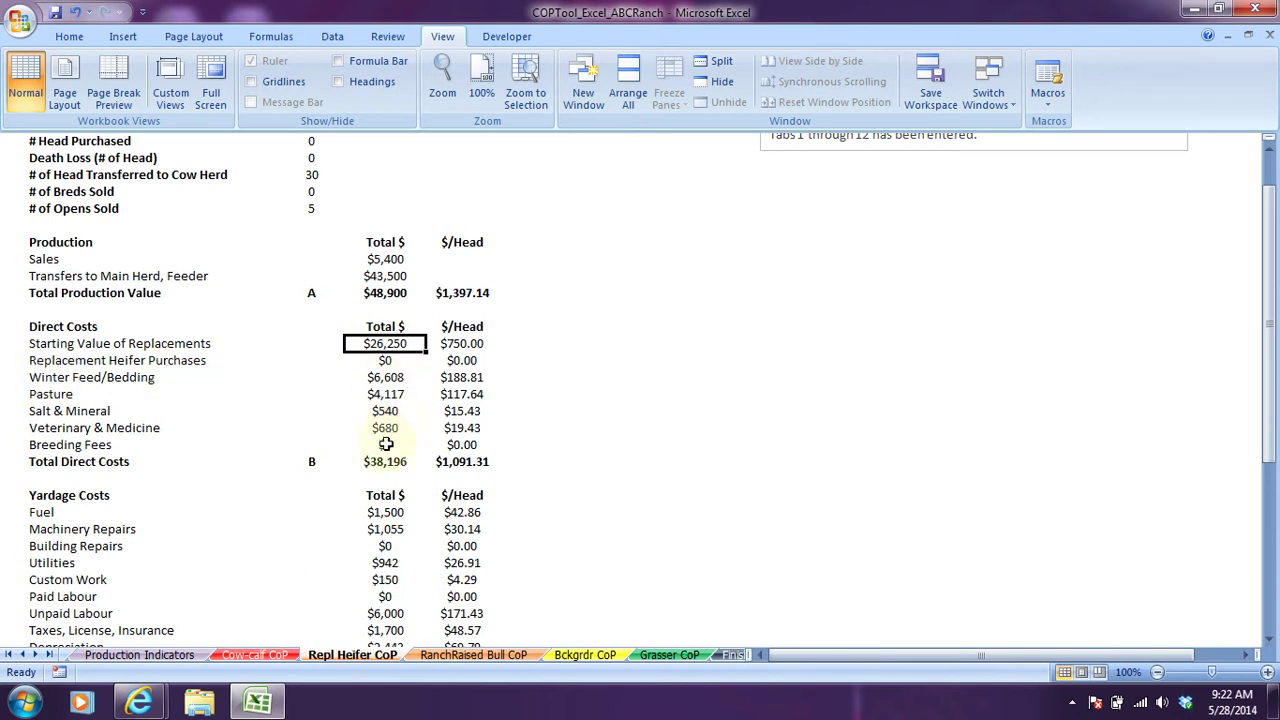
pyautogui.scroll(-5, 389, 477)
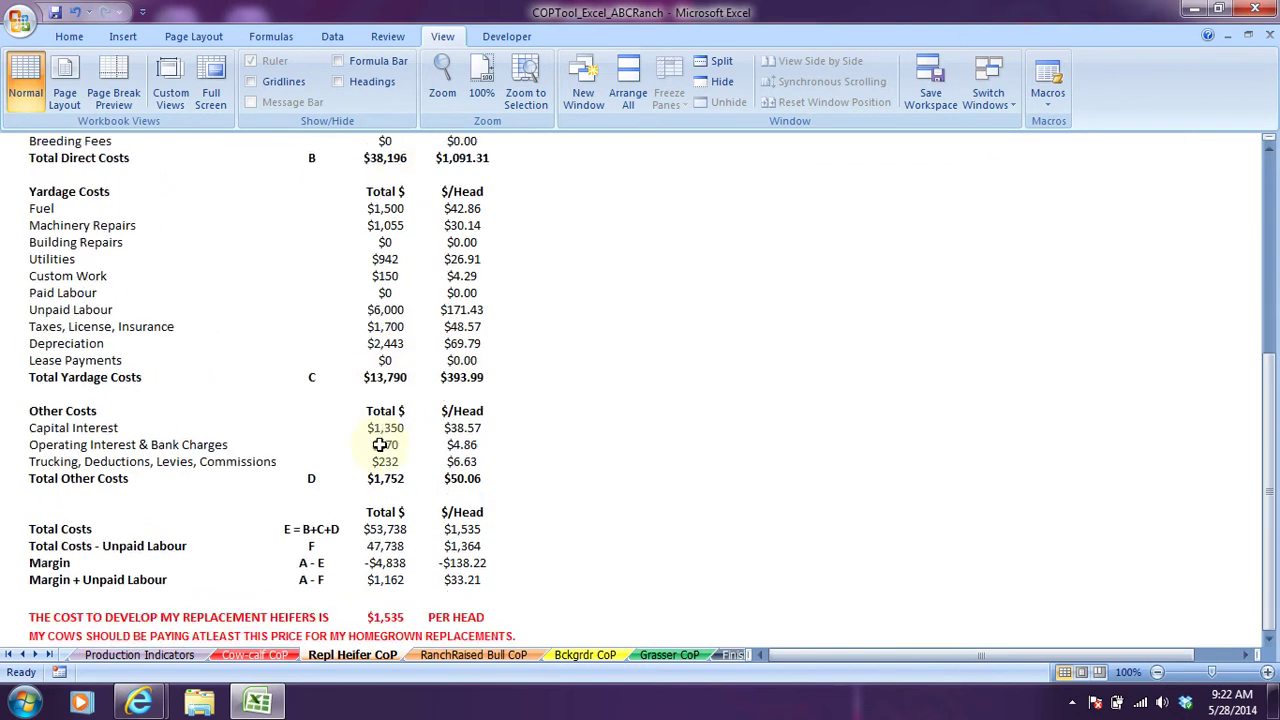
pyautogui.scroll(-1, 380, 444)
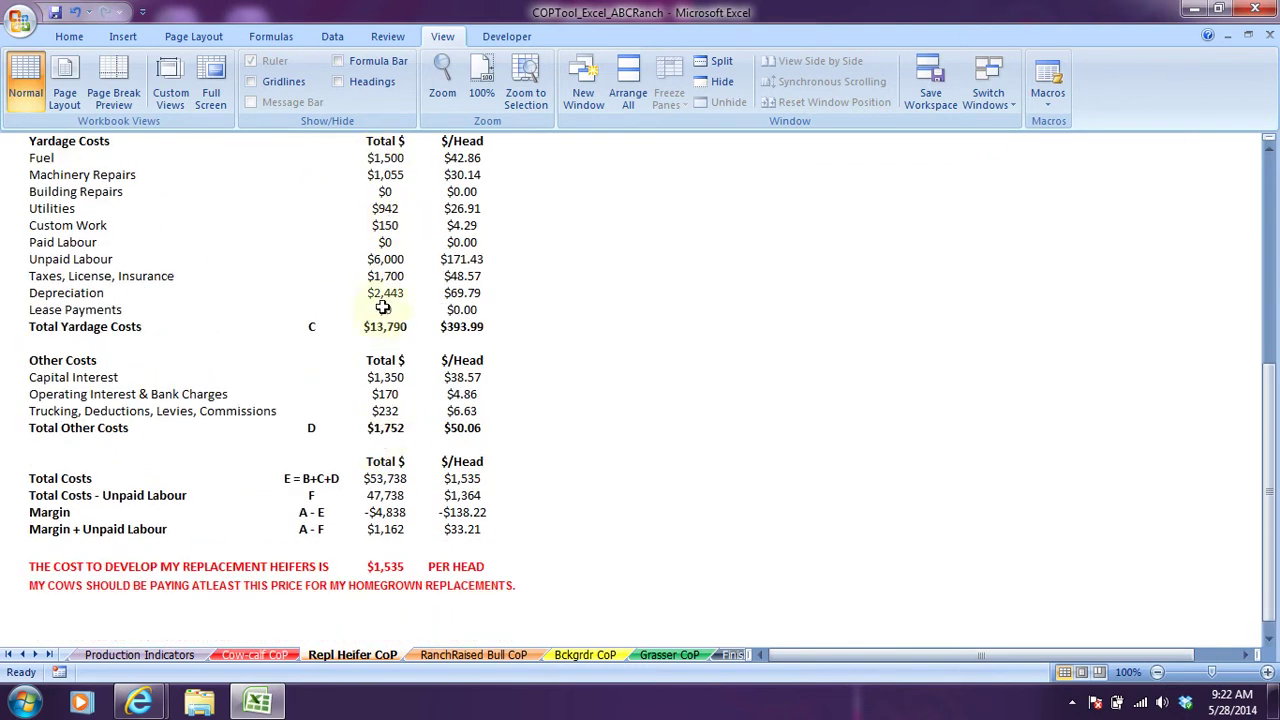
# Open the 10. Expenses sheet and examine how livestock expenses are allocated to the Repl Hfr enterprise
pyautogui.click(22, 655)
pyautogui.click(22, 655)
pyautogui.click(22, 655)
pyautogui.click(114, 655)
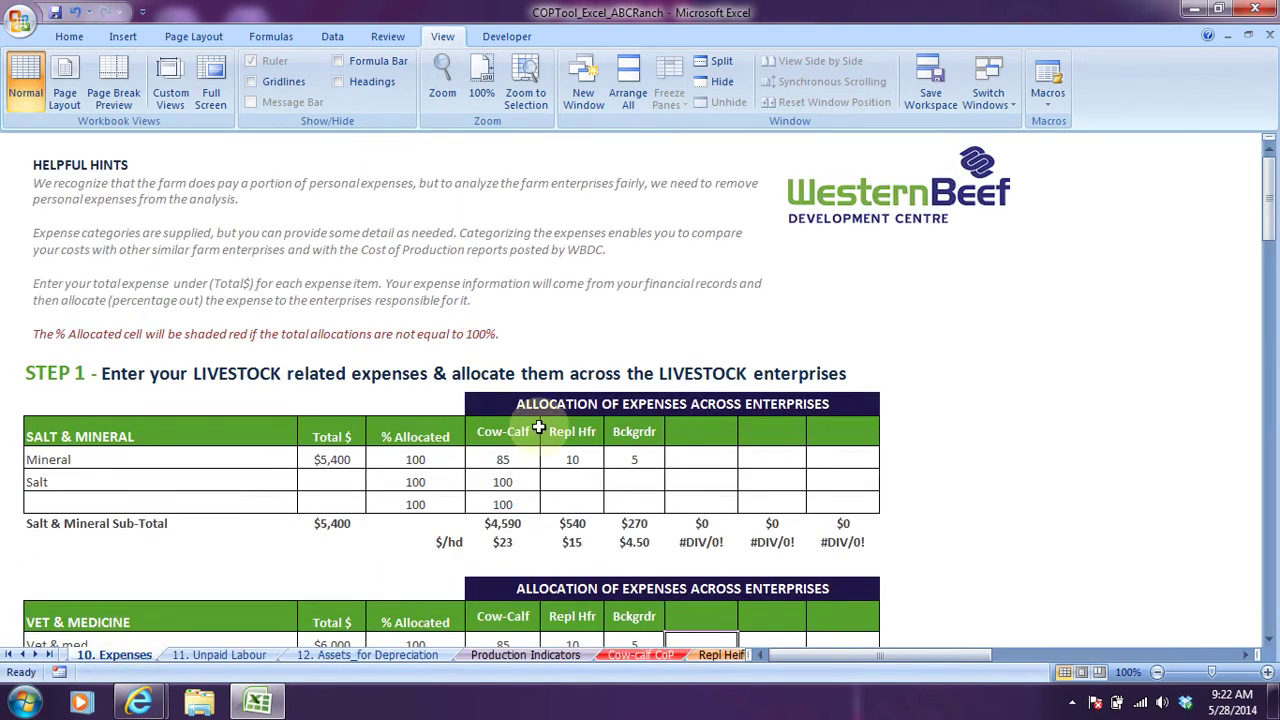
pyautogui.scroll(-5, 575, 380)
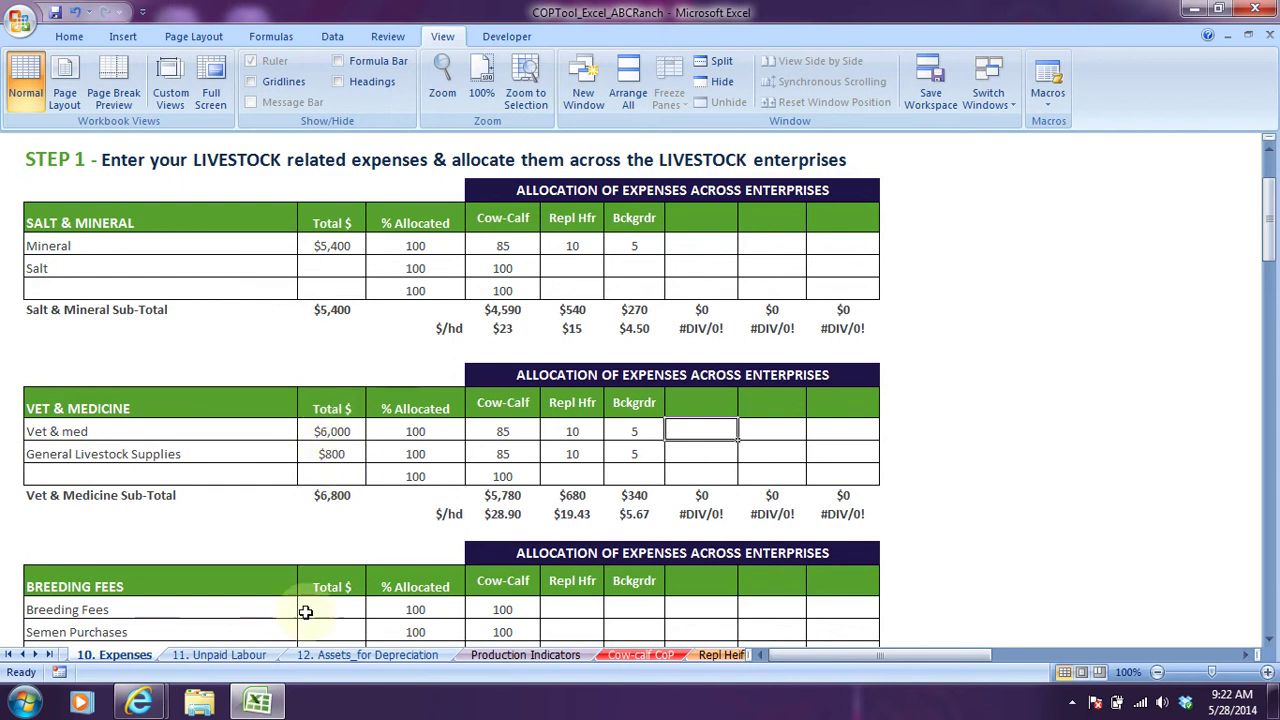
# Return to the Repl Heifer CoP sheet and select the total cost per head, both margin figures and the heifer development cost
pyautogui.click(38, 654)
pyautogui.click(38, 654)
pyautogui.click(38, 654)
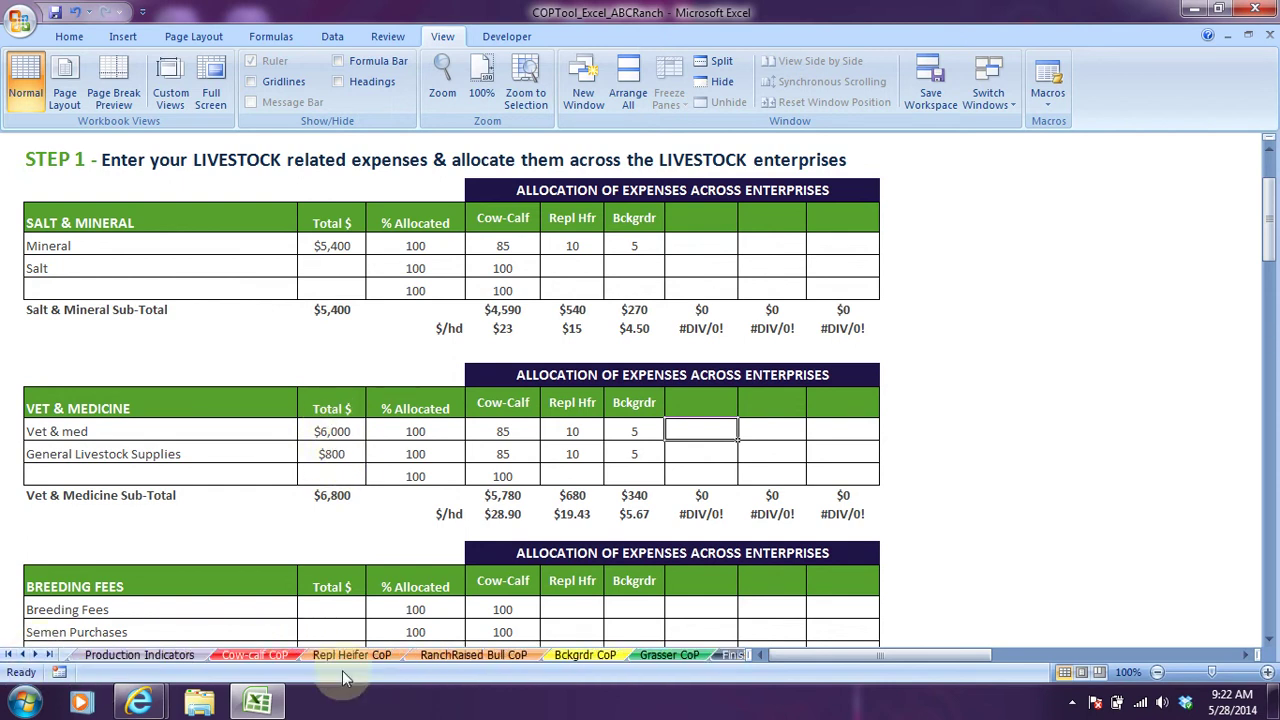
pyautogui.click(350, 655)
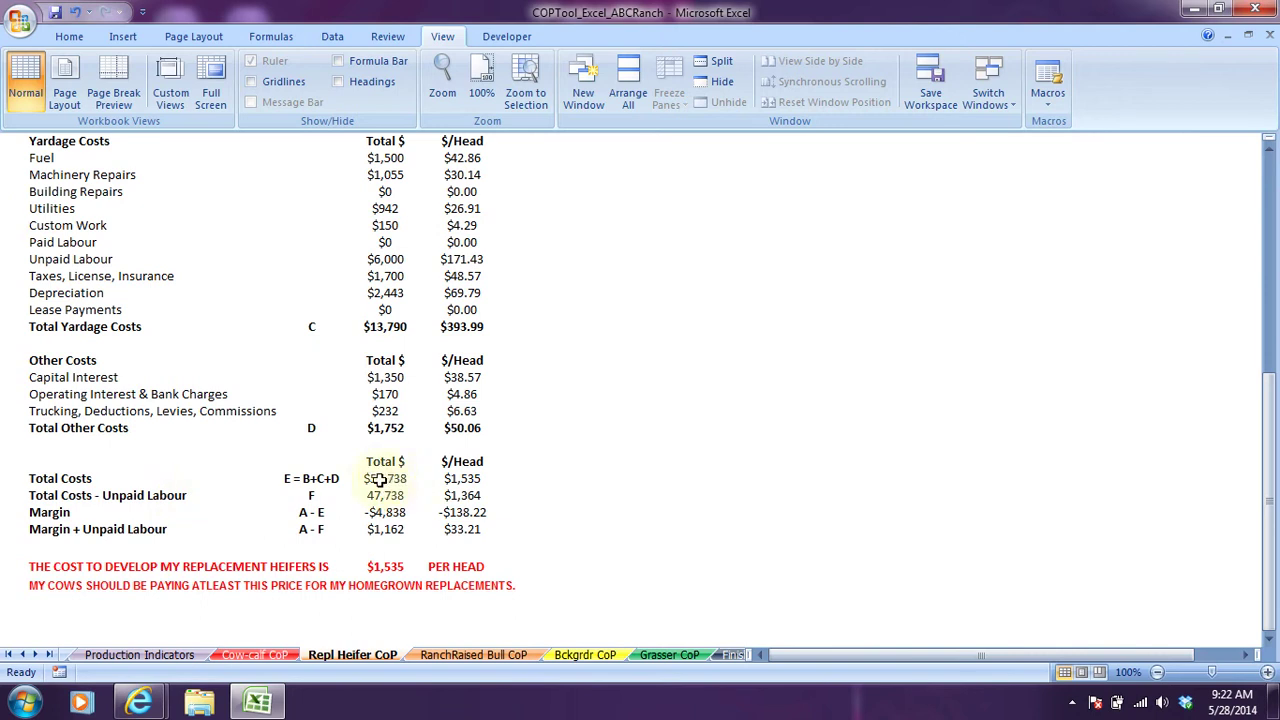
pyautogui.click(478, 480)
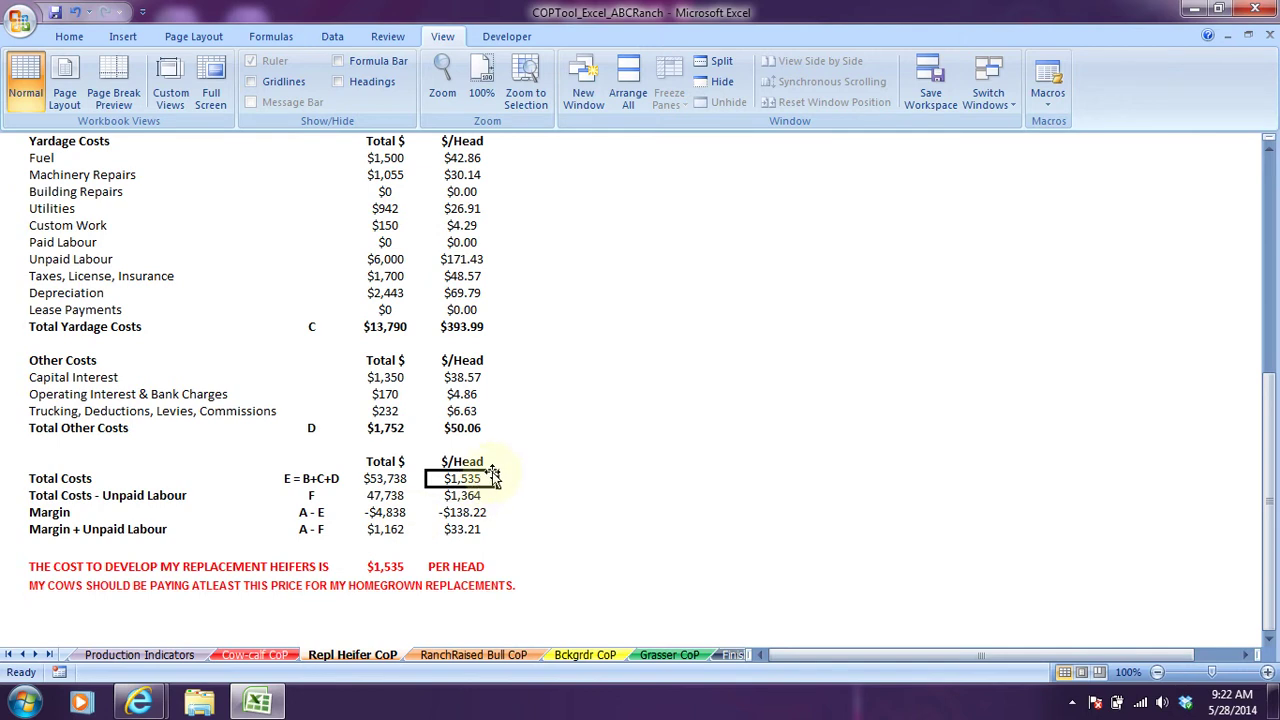
pyautogui.click(385, 513)
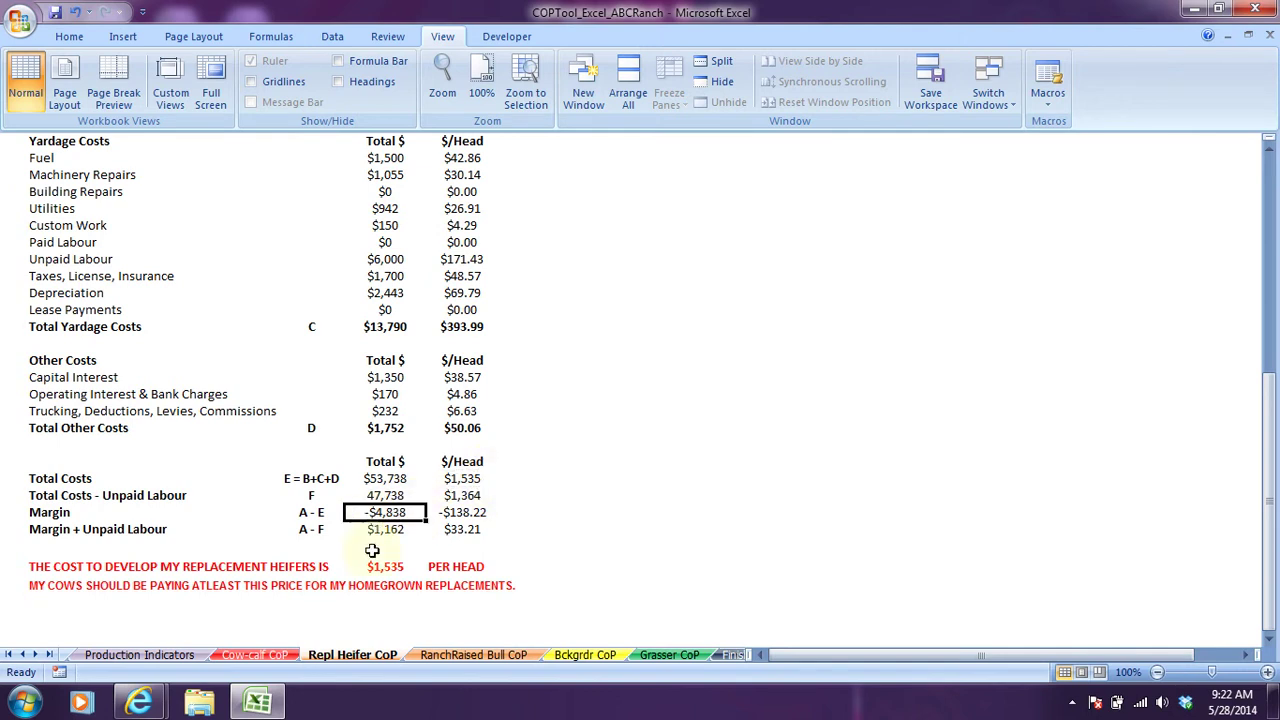
pyautogui.click(462, 511)
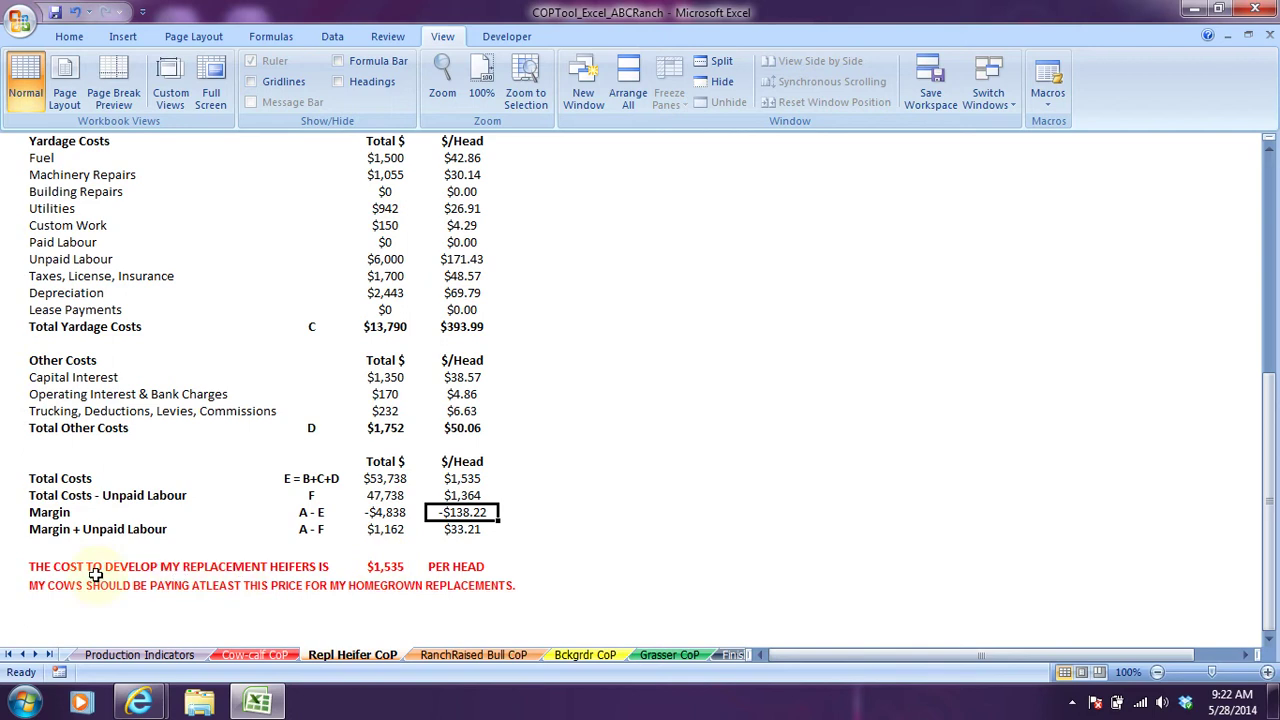
pyautogui.click(386, 569)
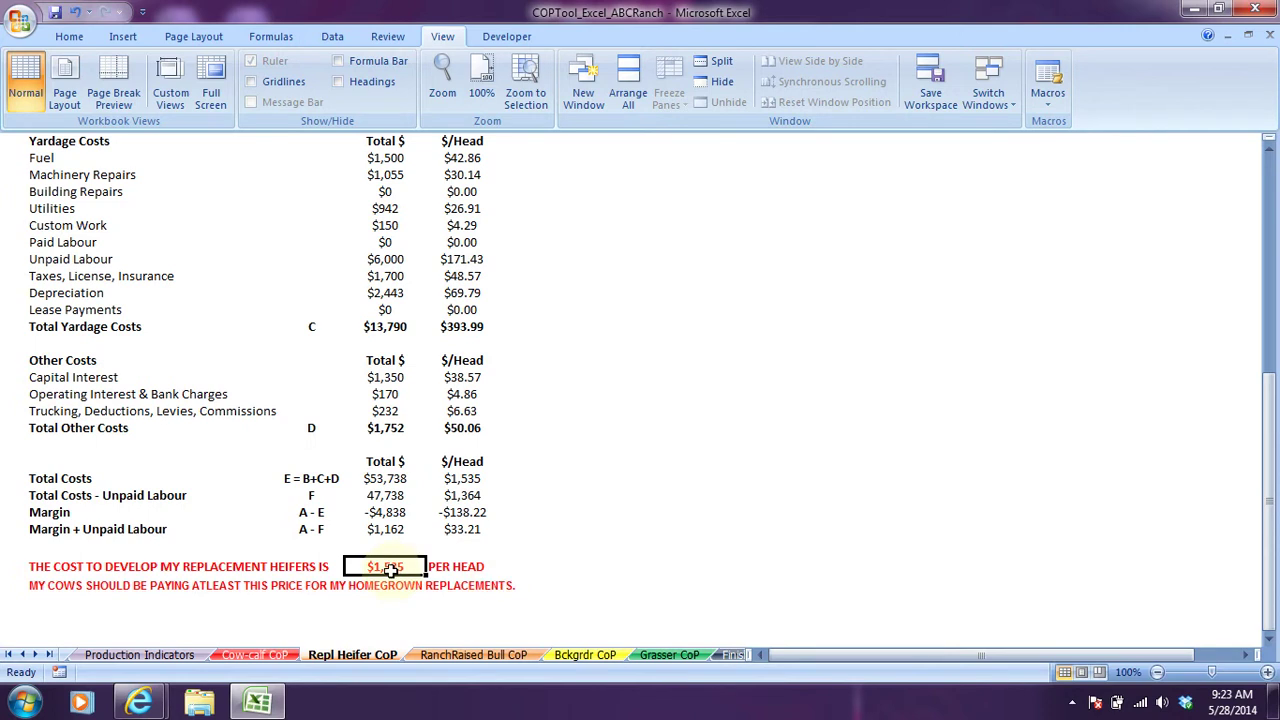
# Open the 2a. Replacement_InputForm sheet again
pyautogui.click(22, 655)
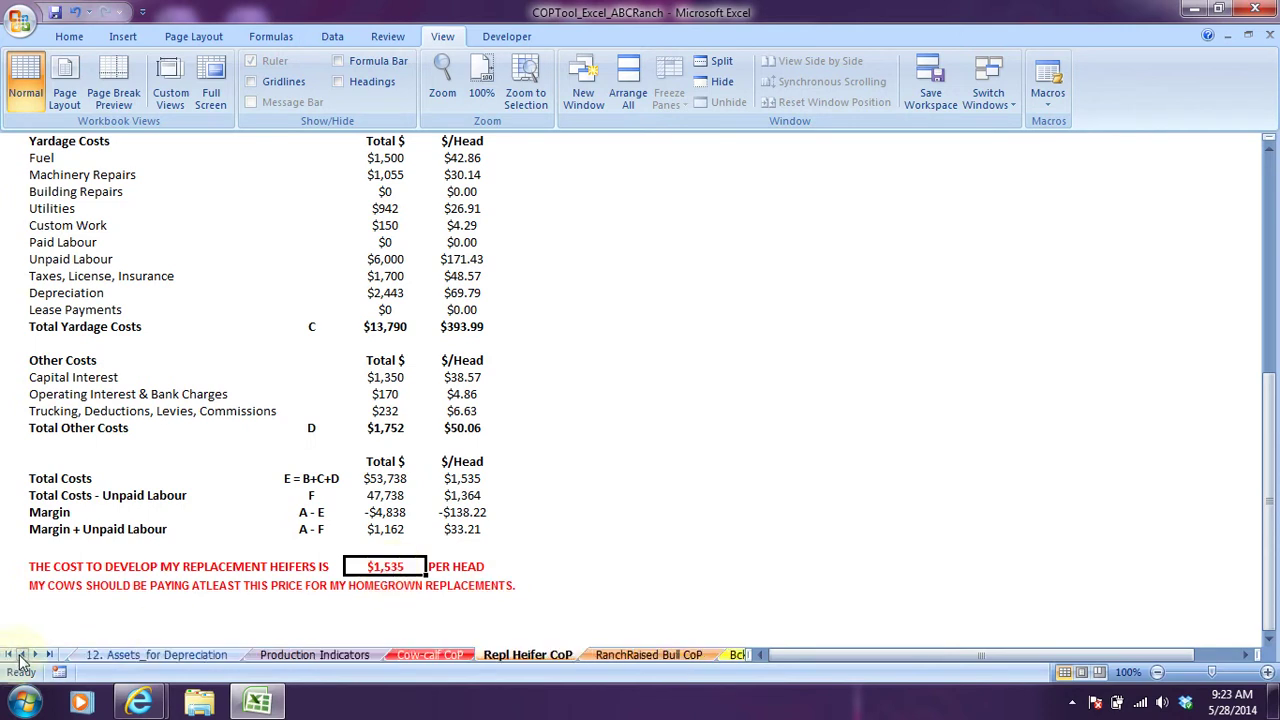
pyautogui.click(22, 655)
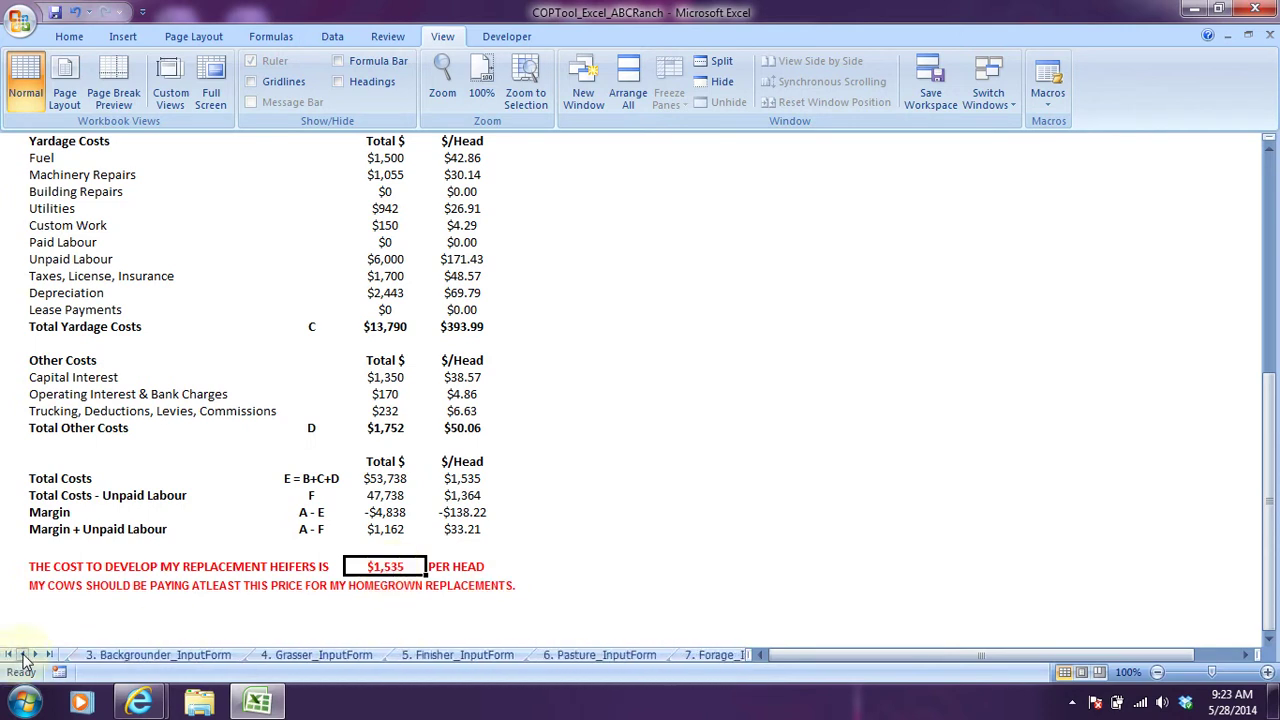
pyautogui.click(22, 655)
pyautogui.click(22, 655)
pyautogui.click(22, 655)
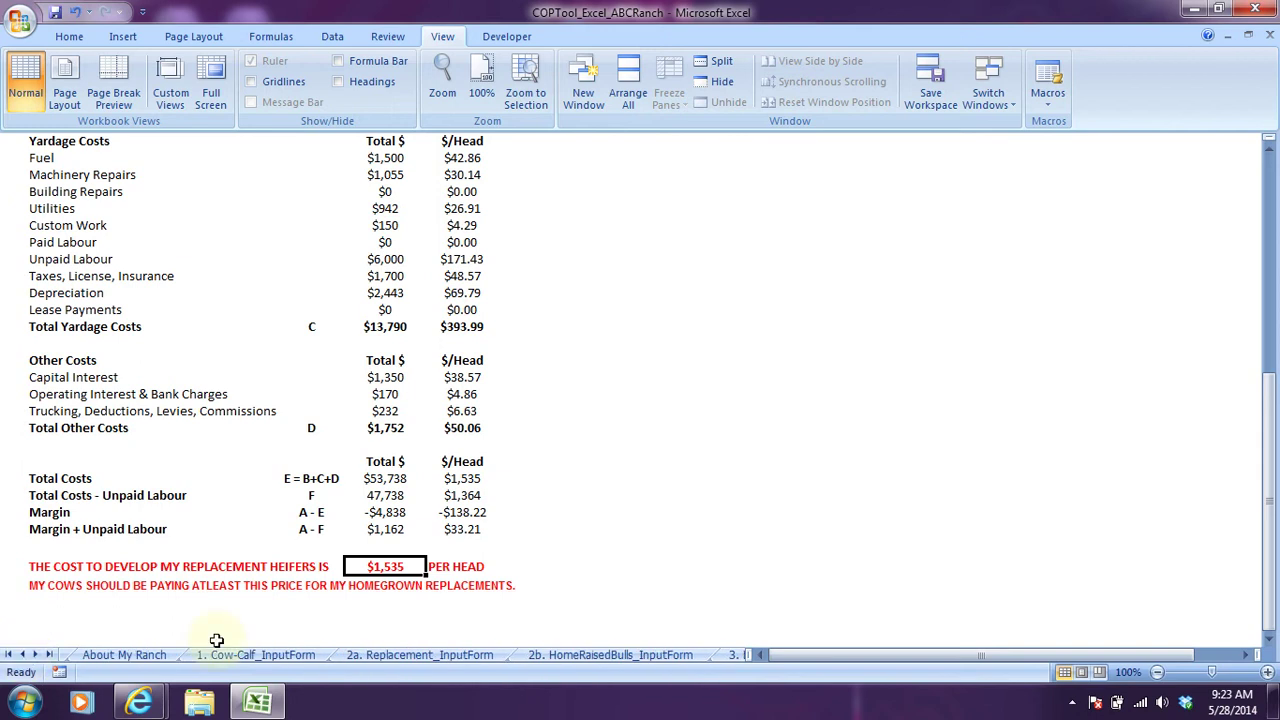
pyautogui.click(390, 656)
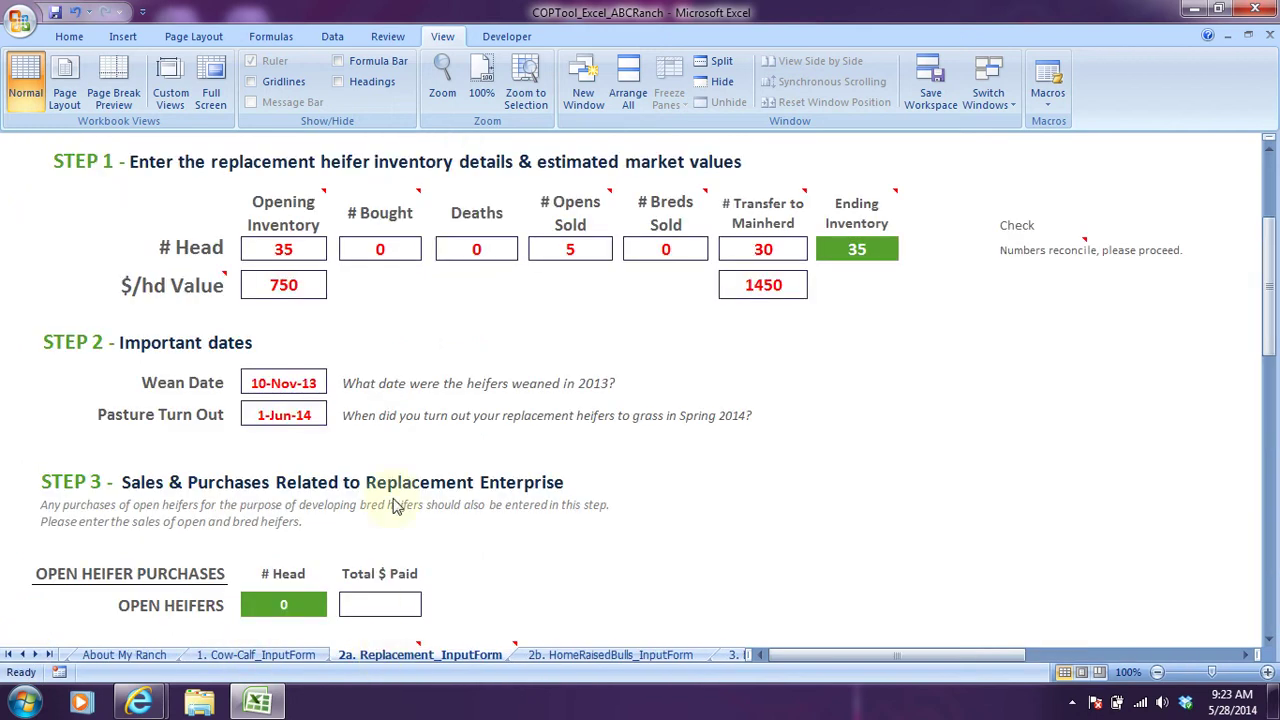
# Set the $/hd value for heifers transferred to the main herd to 1535 in Step 1 of the replacement input form
pyautogui.scroll(-3, 390, 480)
pyautogui.scroll(-8, 335, 413)
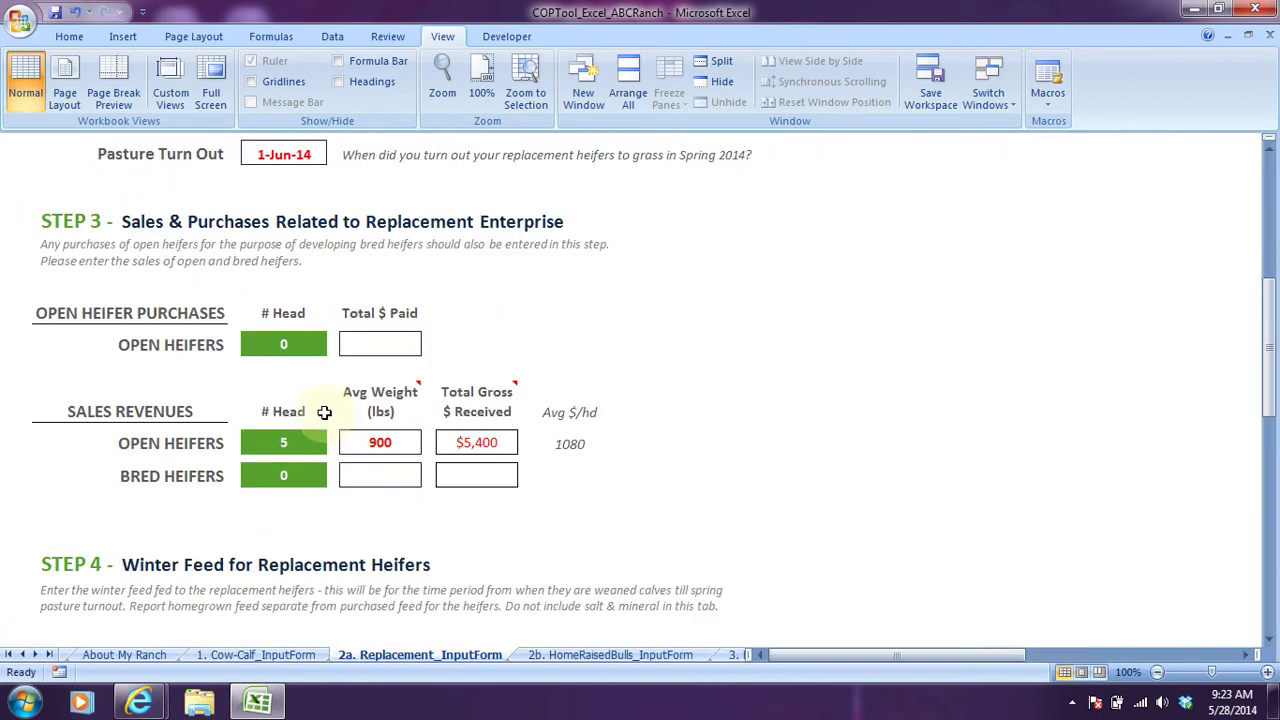
pyautogui.scroll(-5, 259, 417)
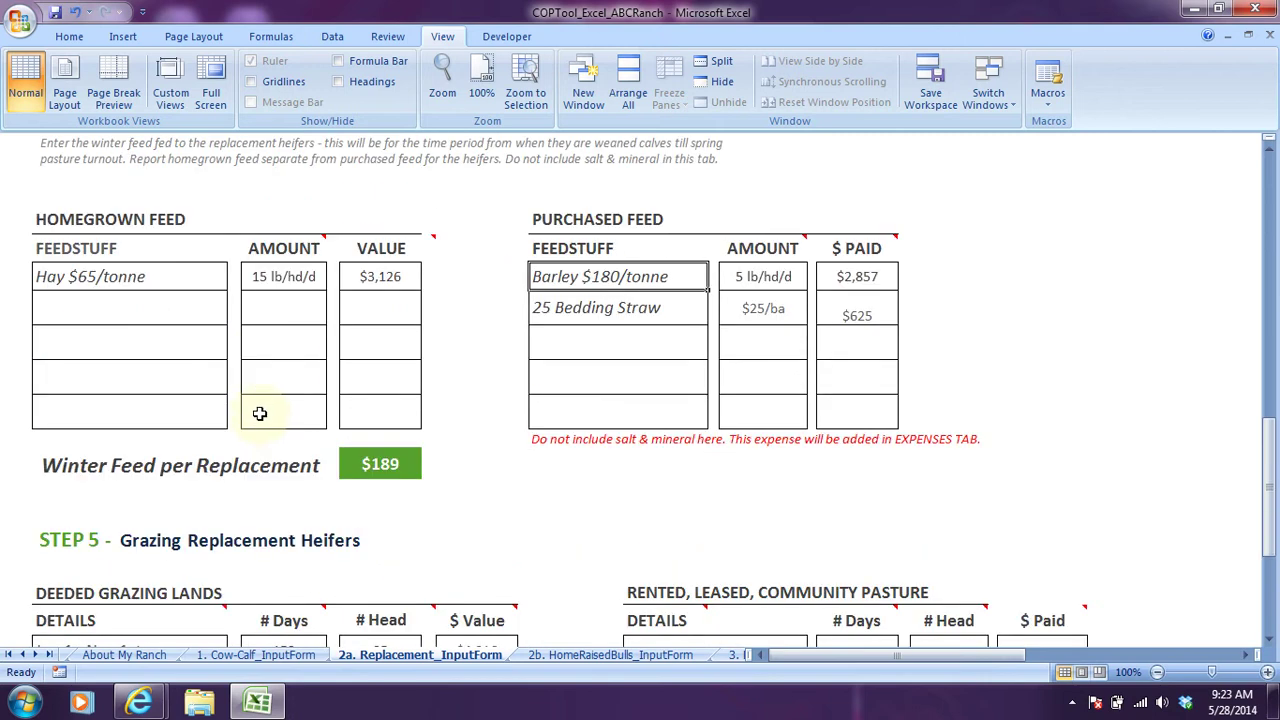
pyautogui.scroll(15, 259, 417)
pyautogui.scroll(2, 259, 417)
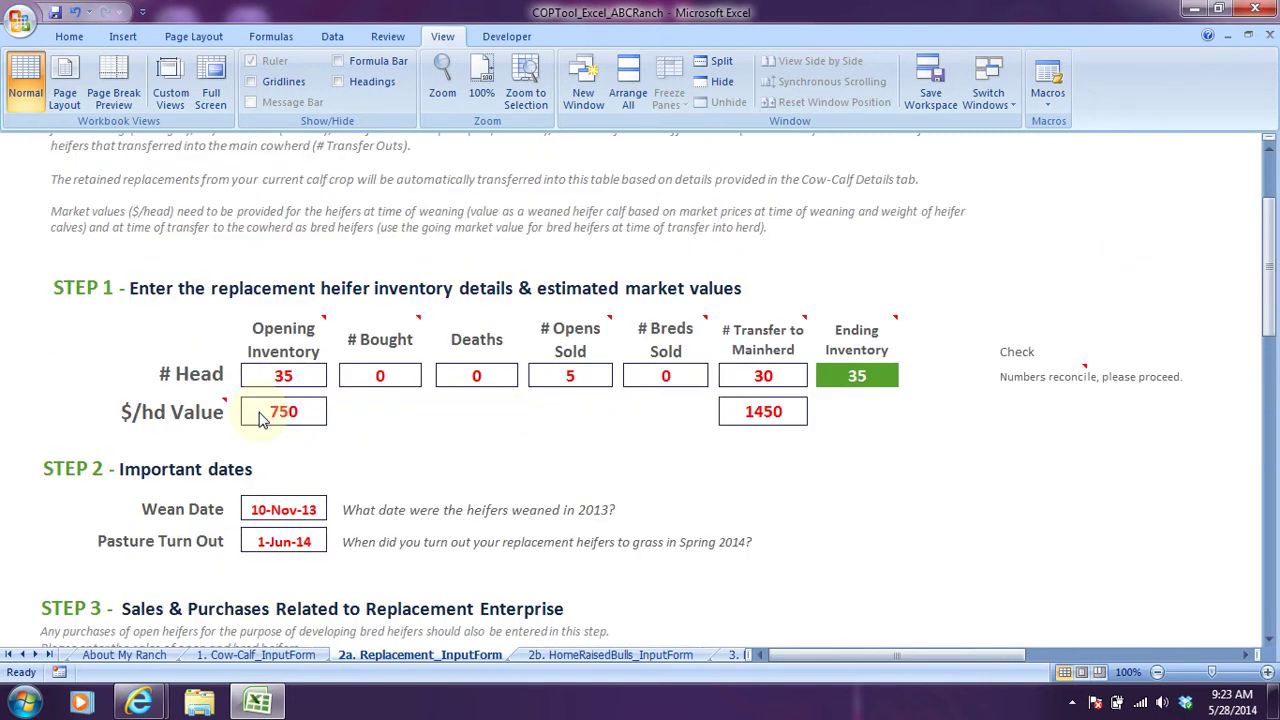
pyautogui.click(778, 416)
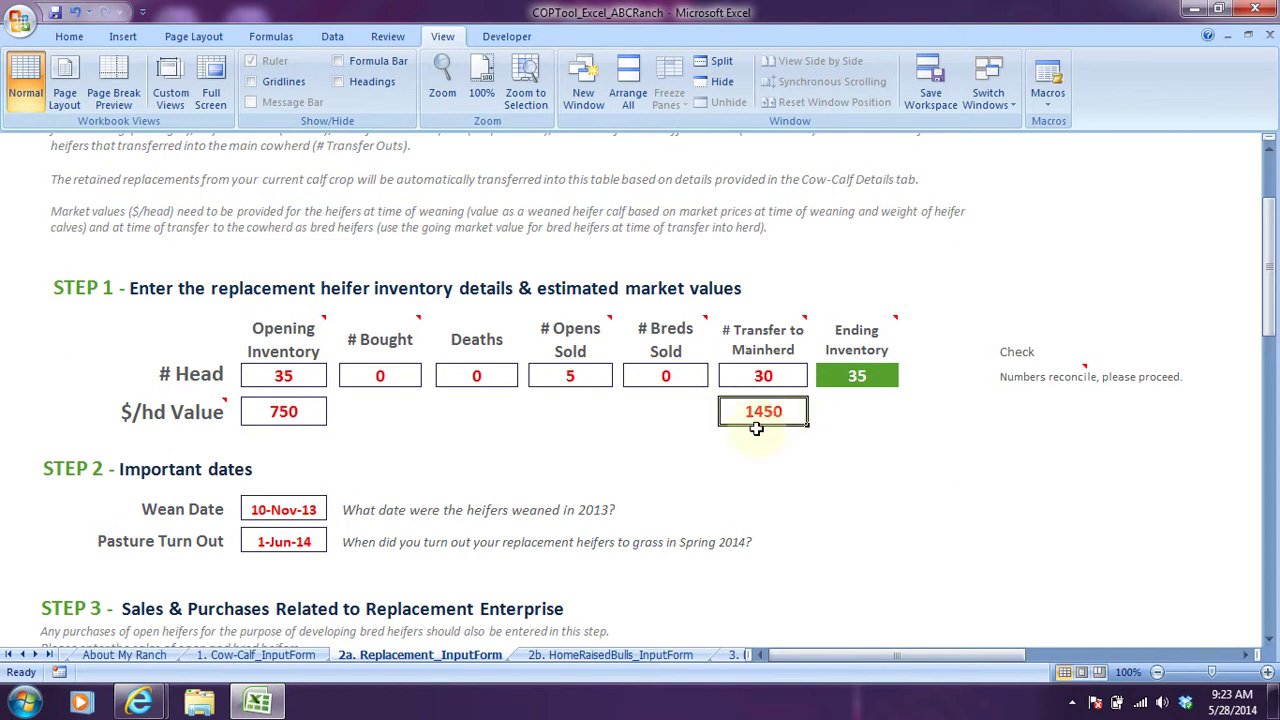
pyautogui.write('153')
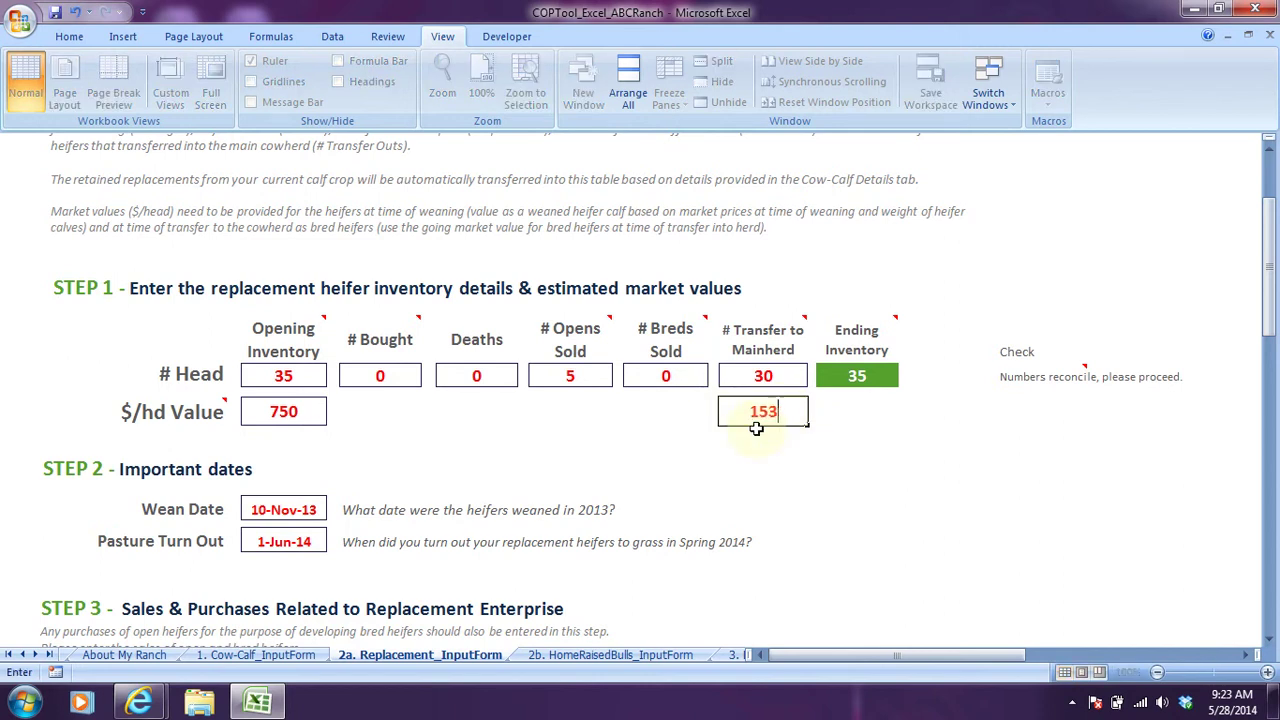
pyautogui.write('5')
pyautogui.press('Return')
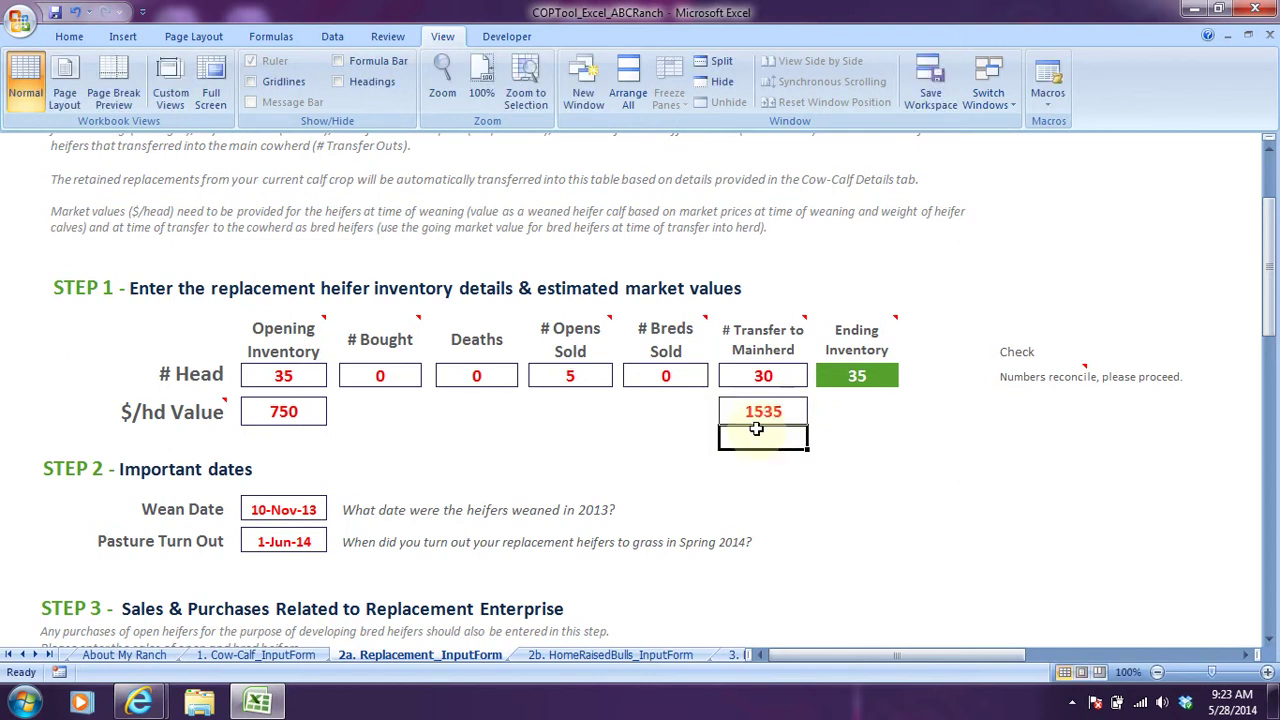
# Return to the Repl Heifer CoP sheet and check the recalculated total margin and production value
pyautogui.click(48, 655)
pyautogui.click(22, 655)
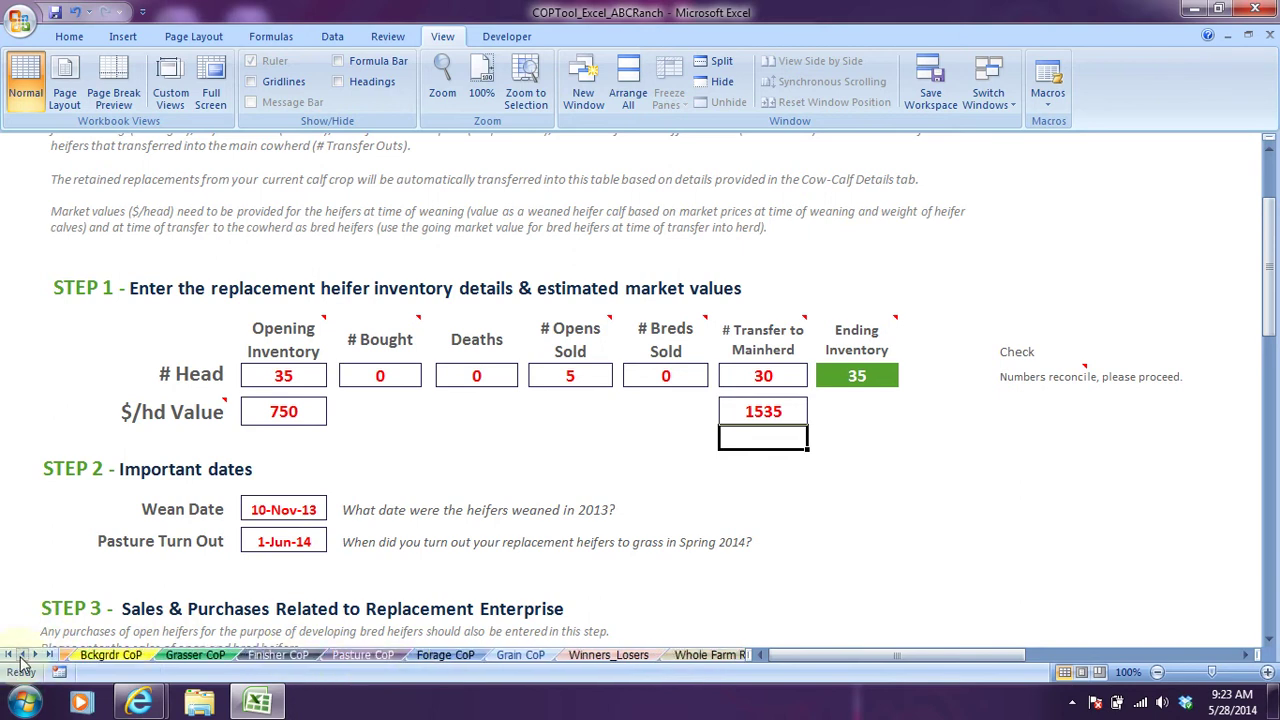
pyautogui.click(22, 655)
pyautogui.click(22, 655)
pyautogui.click(22, 655)
pyautogui.click(212, 655)
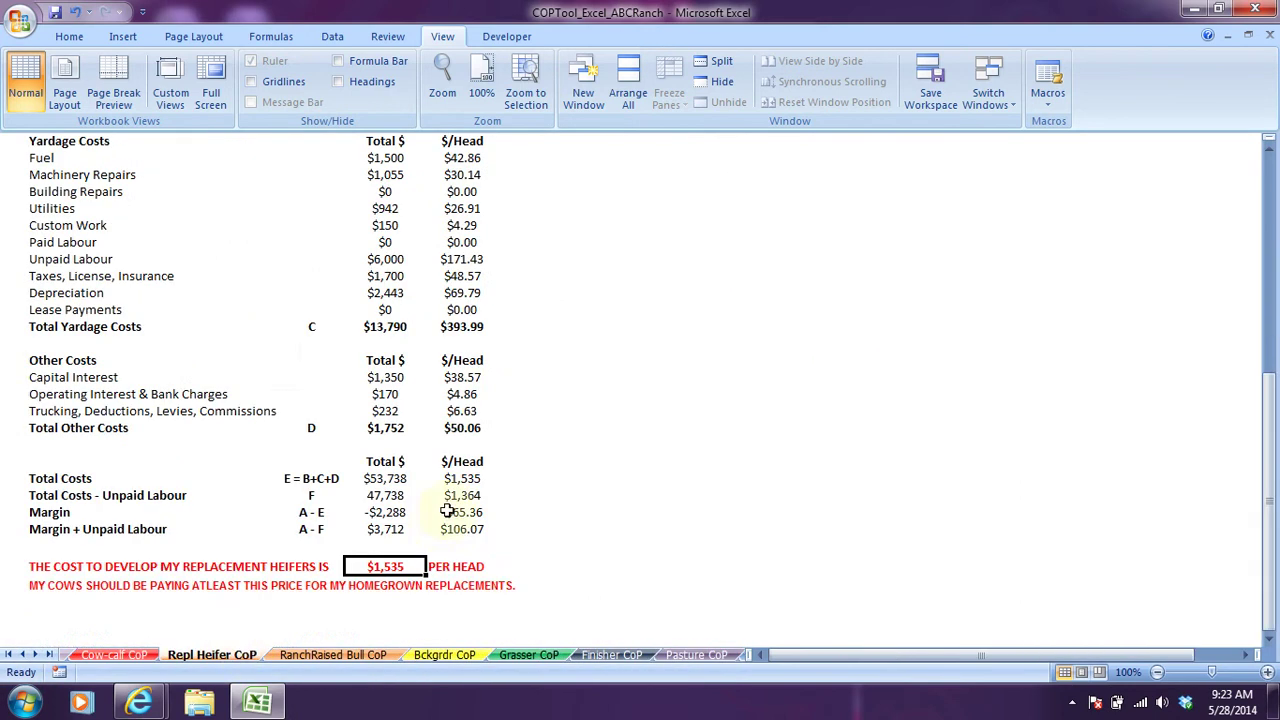
pyautogui.click(378, 512)
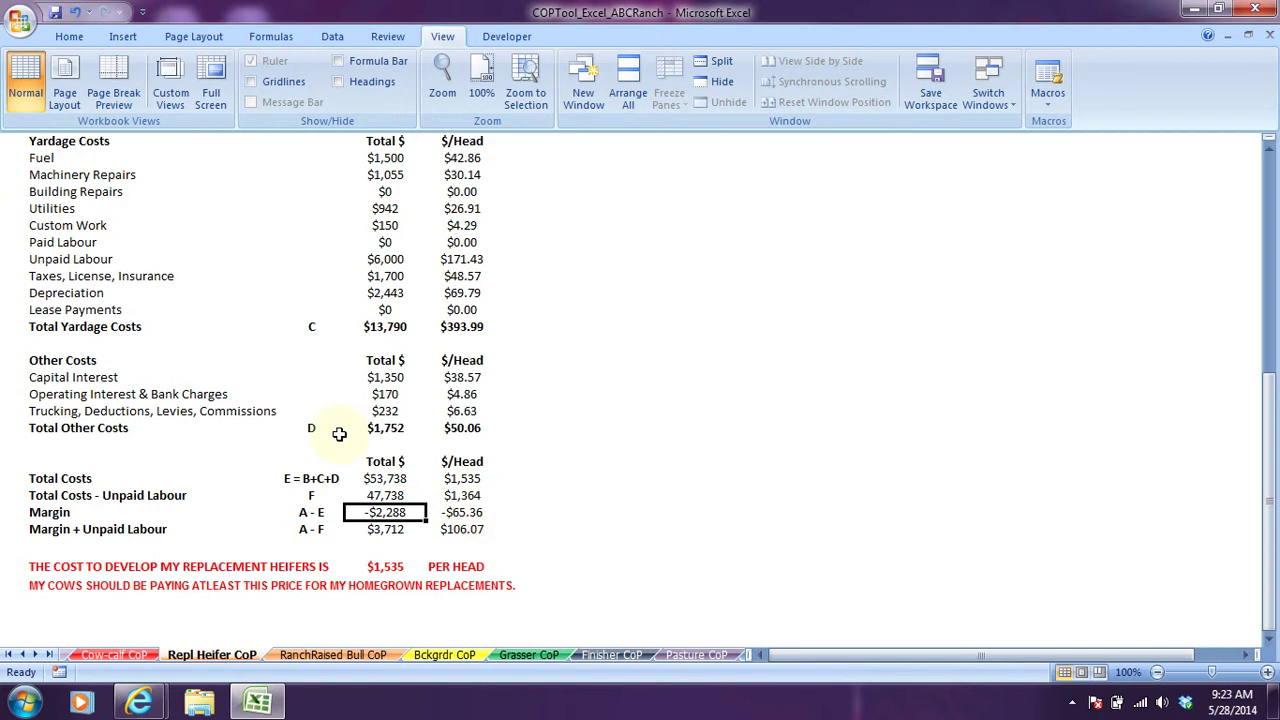
pyautogui.scroll(7, 356, 452)
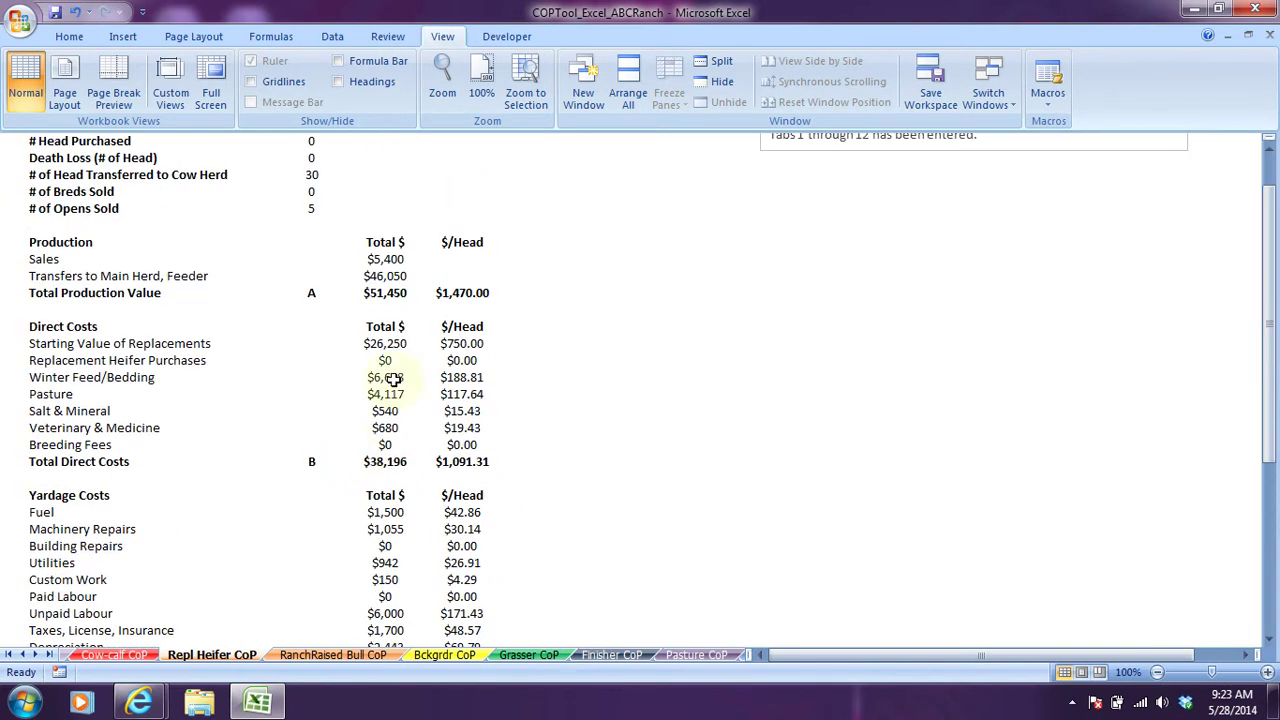
# Select the Sales total on the Repl Heifer CoP sheet and review the report through to the heifer development cost
pyautogui.click(388, 260)
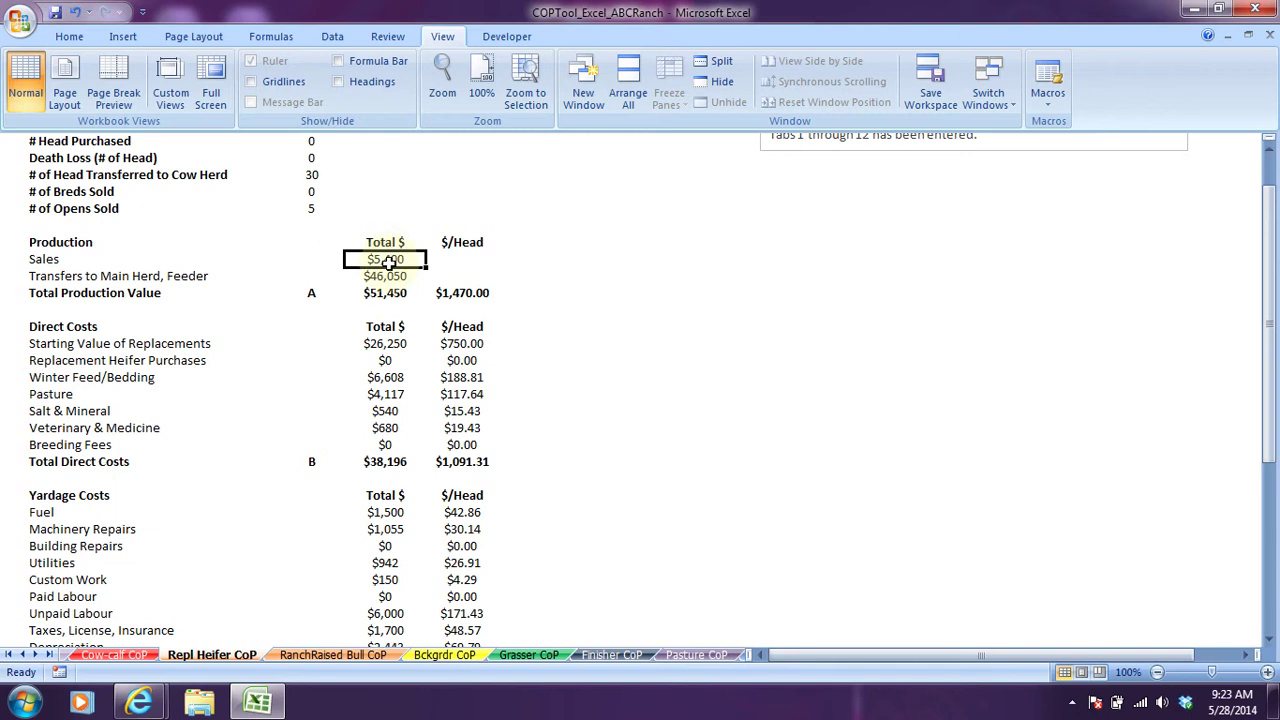
pyautogui.scroll(-10, 366, 335)
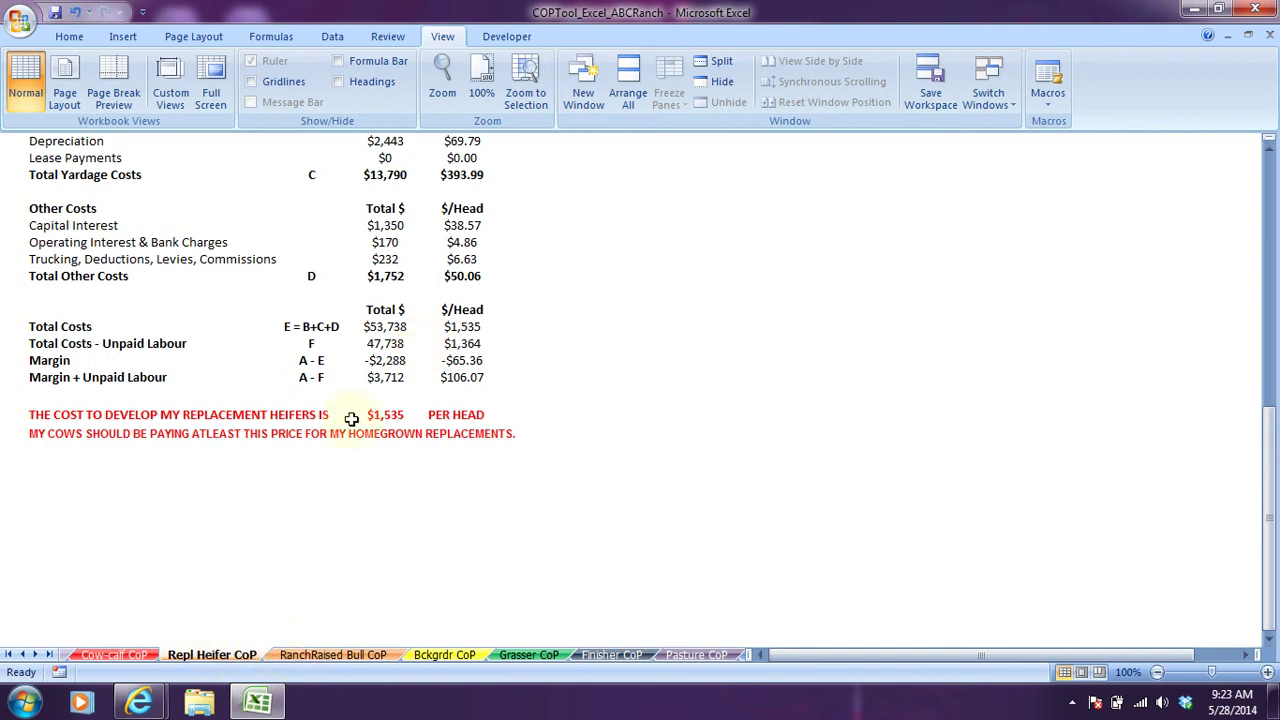
pyautogui.scroll(1, 351, 419)
pyautogui.scroll(12, 368, 424)
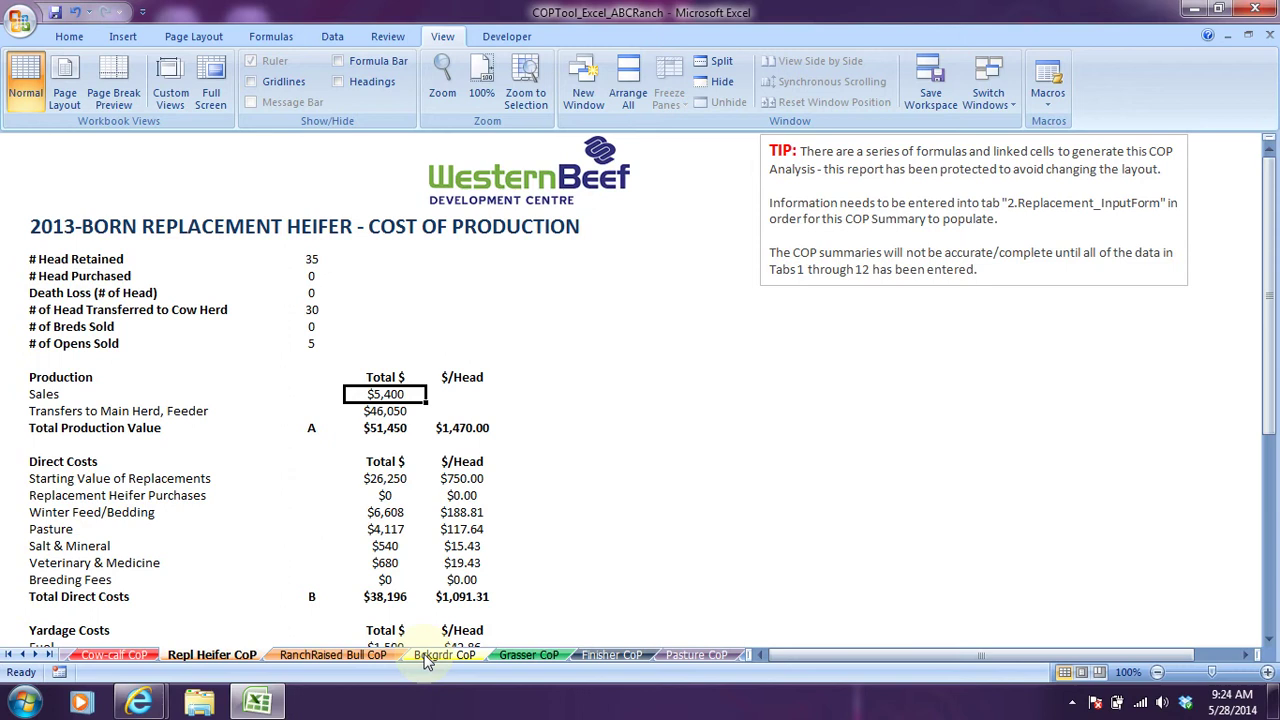
# Open the RanchRaised Bull CoP sheet and view the beginning of its report
pyautogui.click(340, 655)
pyautogui.scroll(10, 416, 461)
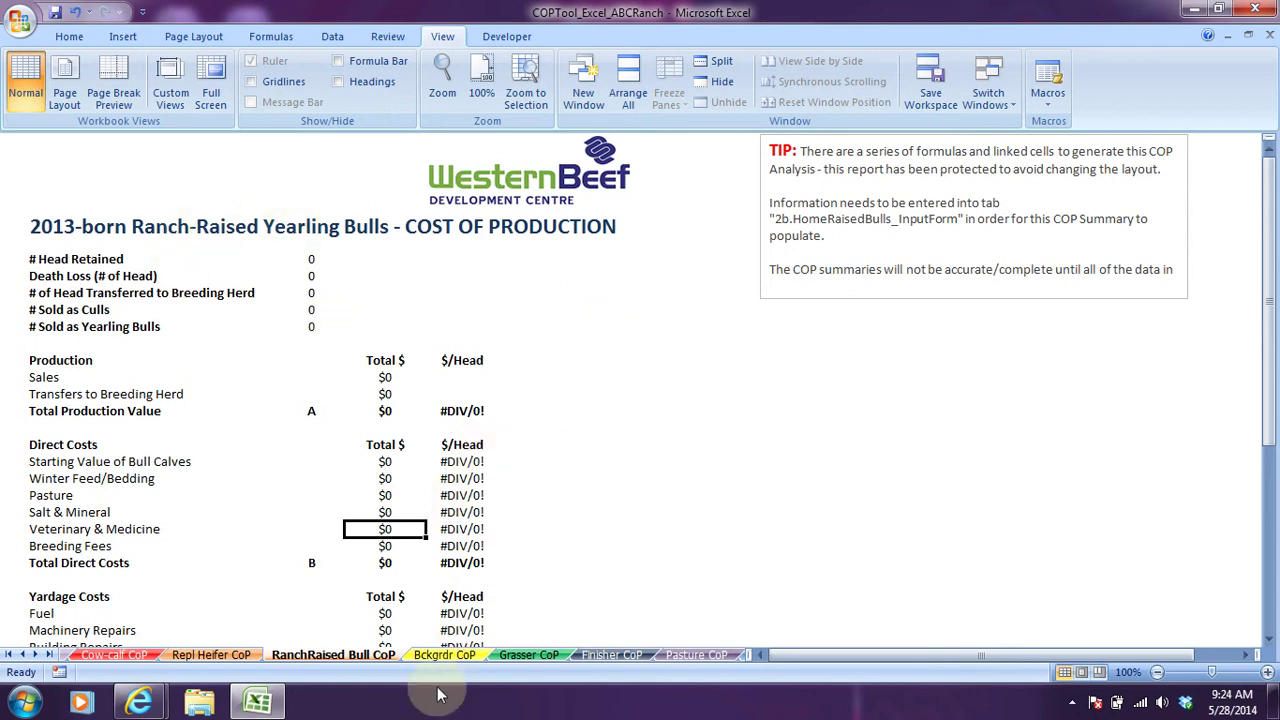
# Open the Bckgrdr CoP sheet and select the head retained, pounds gained, ADG and feeding days figures in turn
pyautogui.click(445, 655)
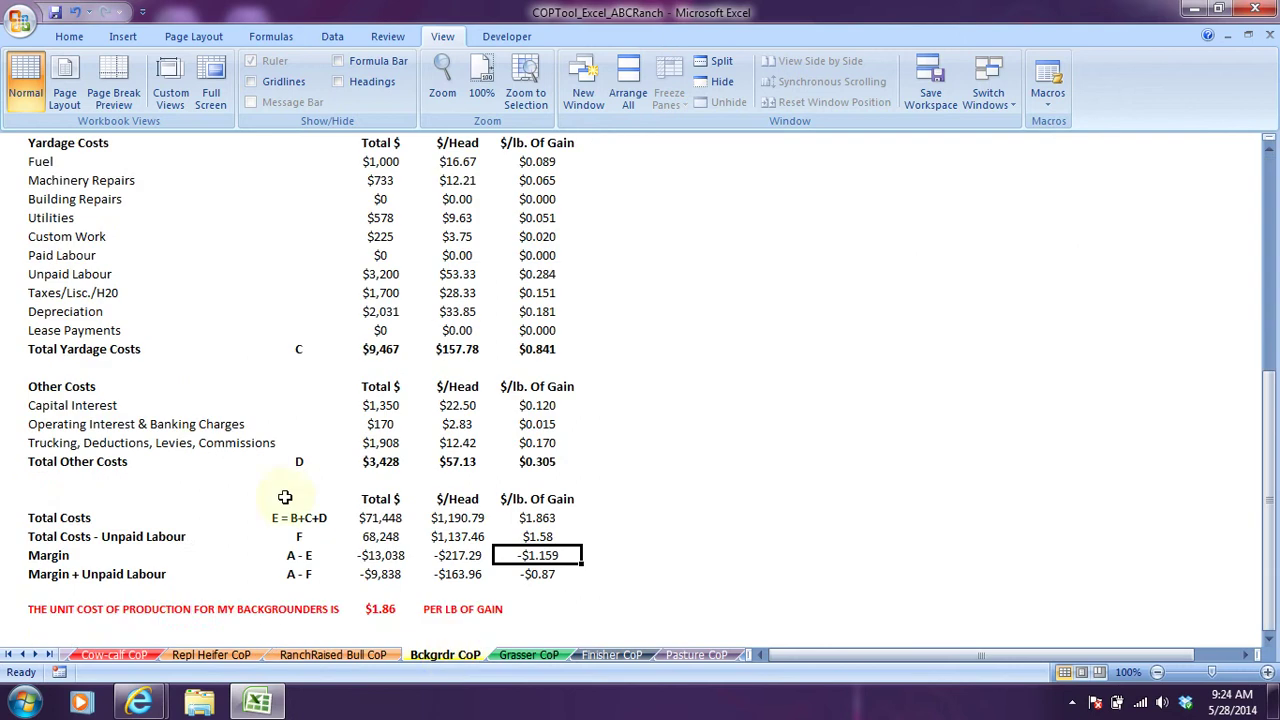
pyautogui.scroll(8, 291, 477)
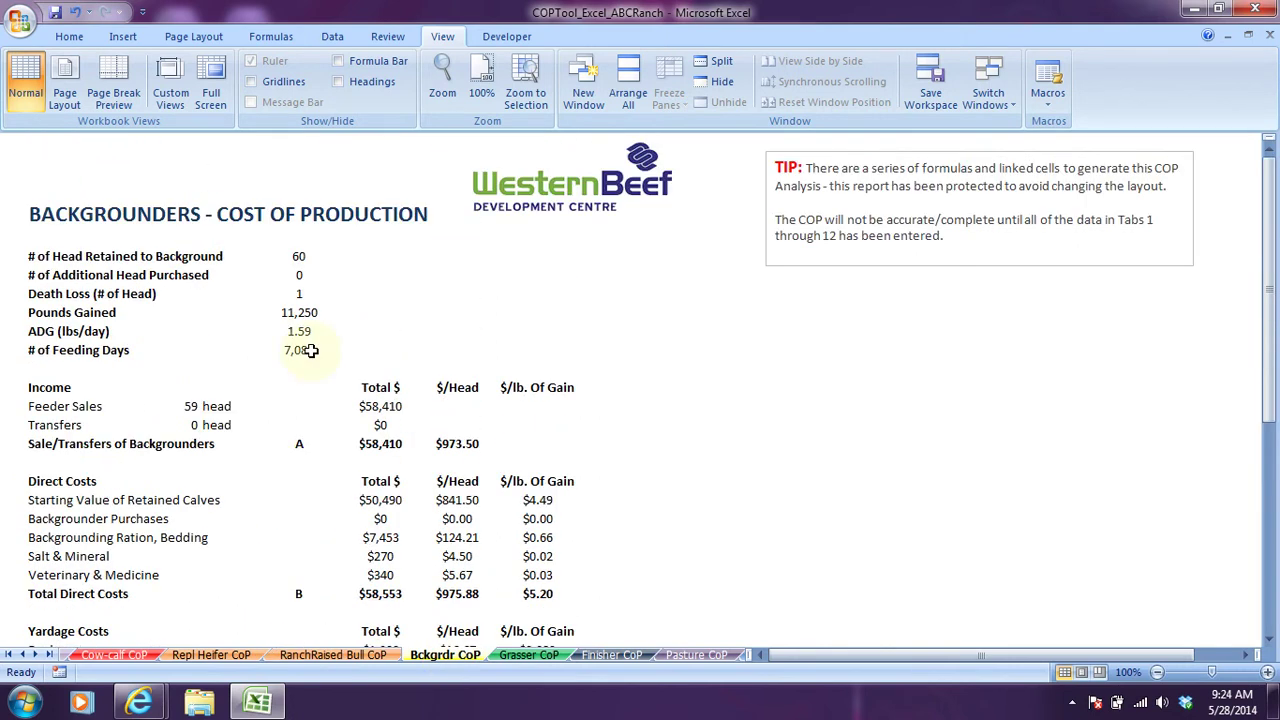
pyautogui.click(310, 256)
pyautogui.click(324, 312)
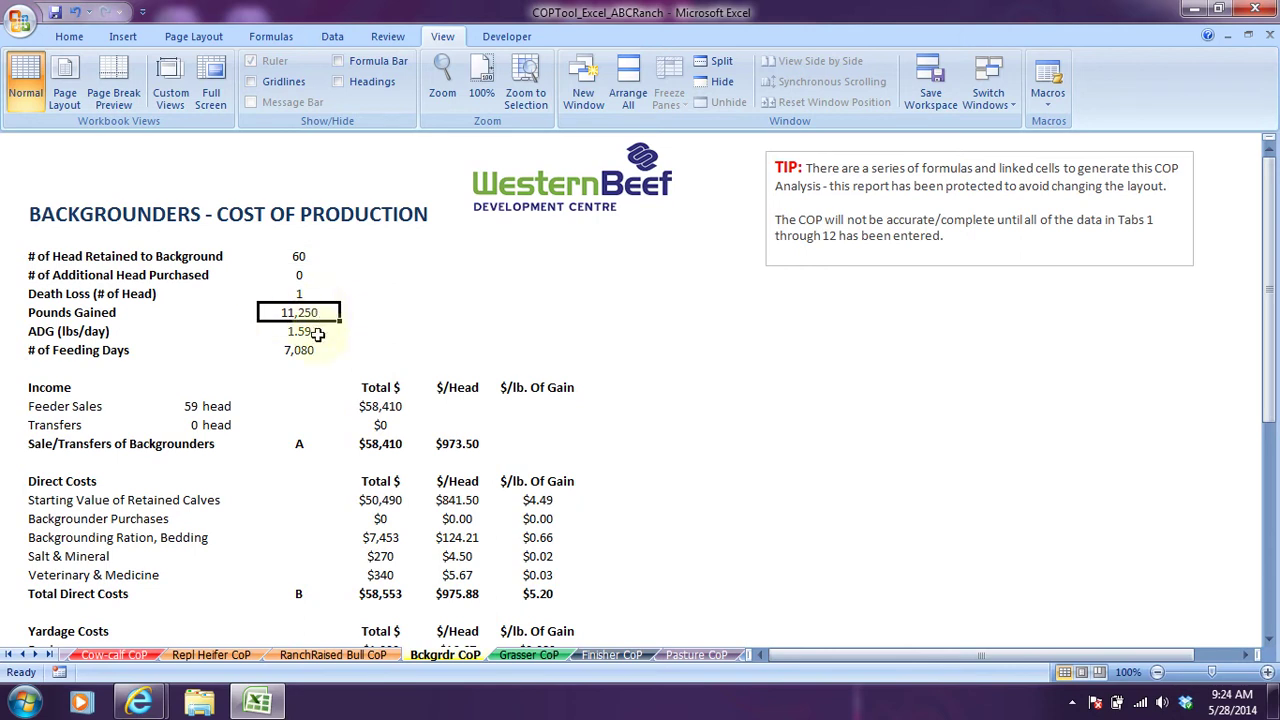
pyautogui.click(316, 332)
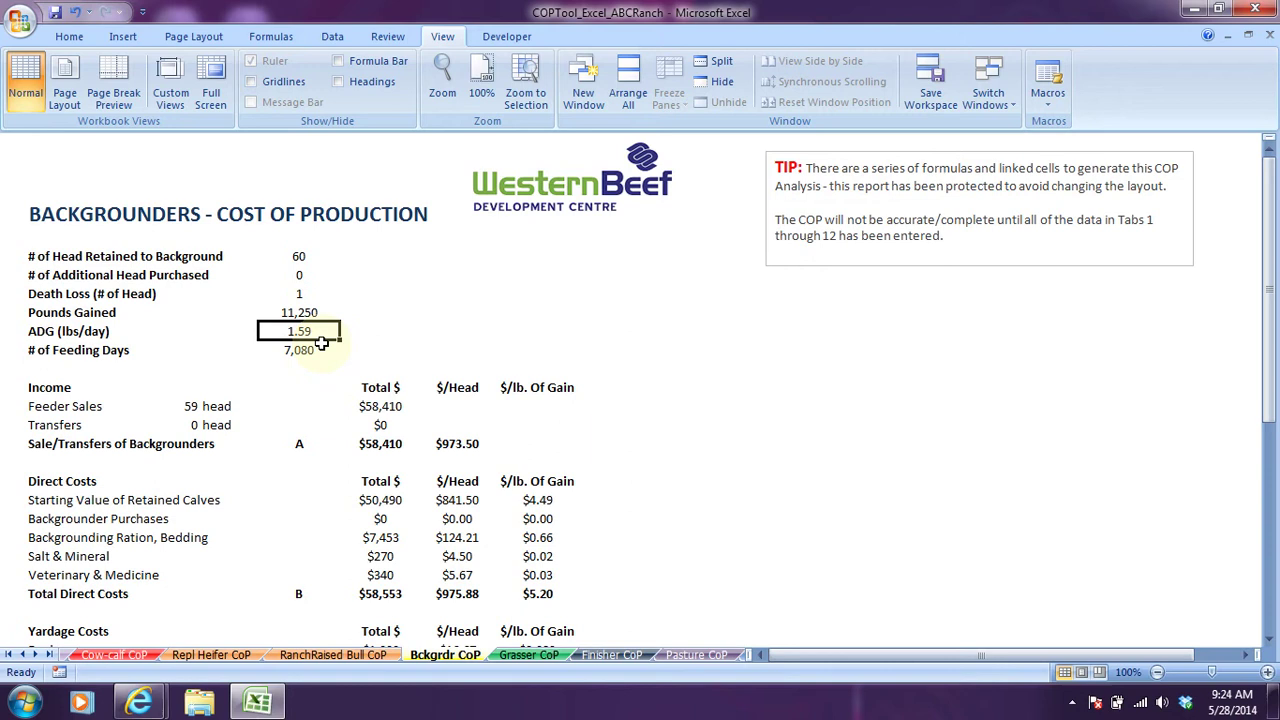
pyautogui.click(320, 346)
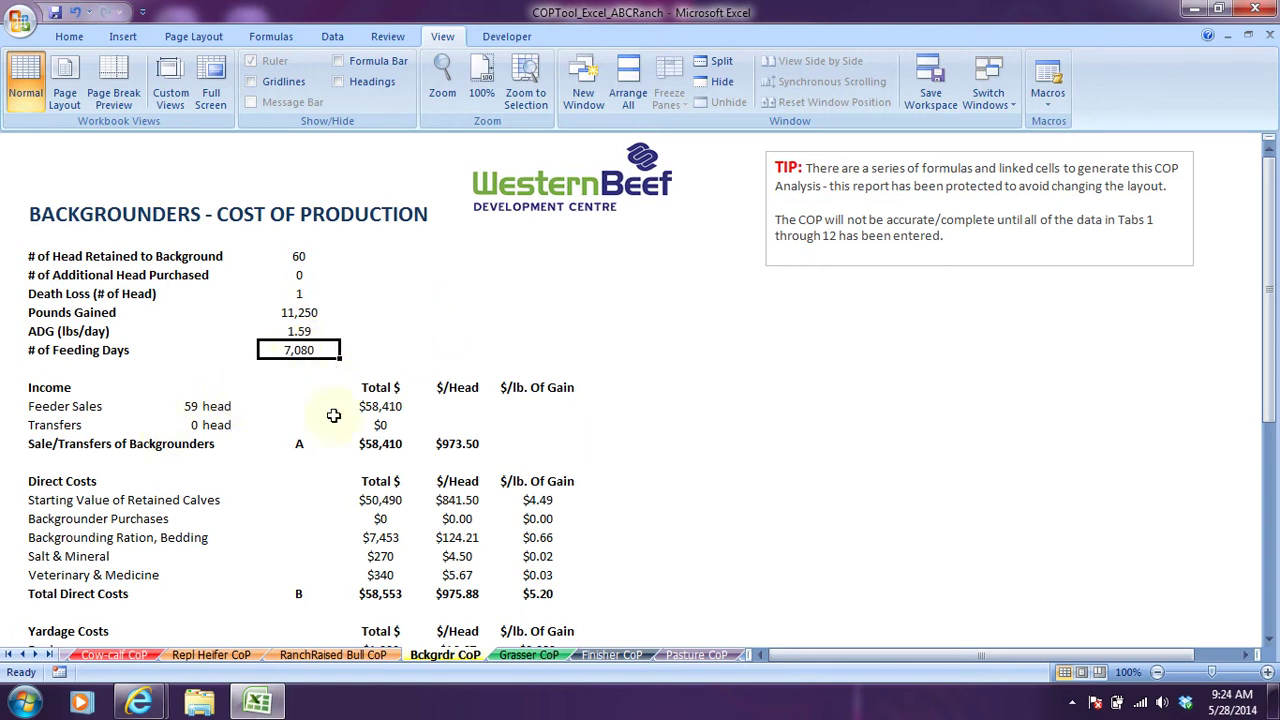
# Select the backgrounders' feeder sales, death loss, starting calf value and purchases totals, and the number of additional head purchased
pyautogui.click(390, 406)
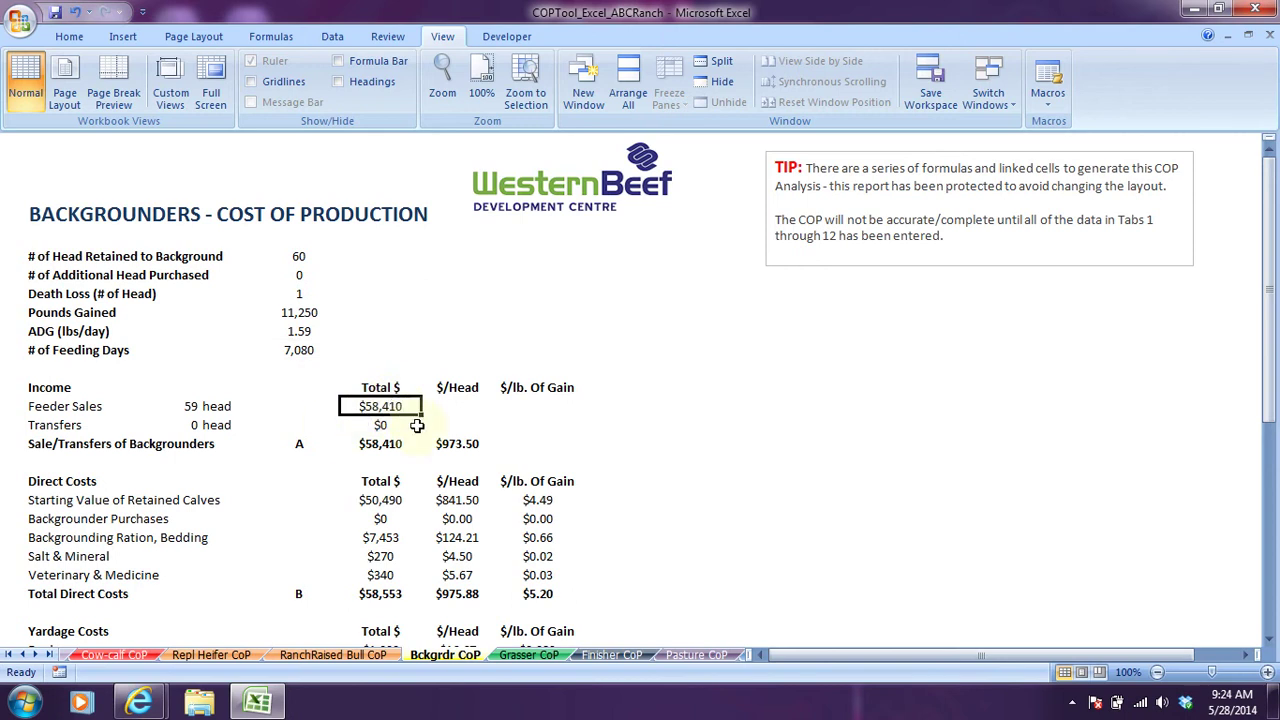
pyautogui.click(300, 296)
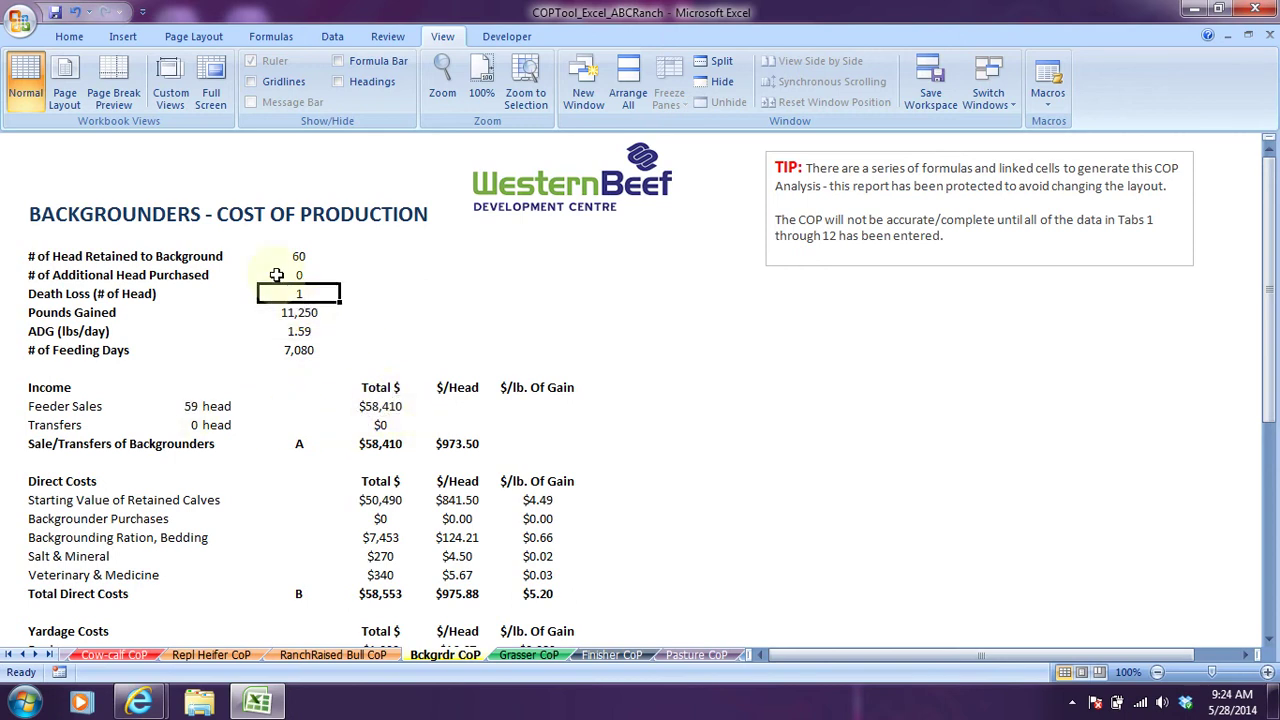
pyautogui.scroll(-3, 328, 396)
pyautogui.click(384, 309)
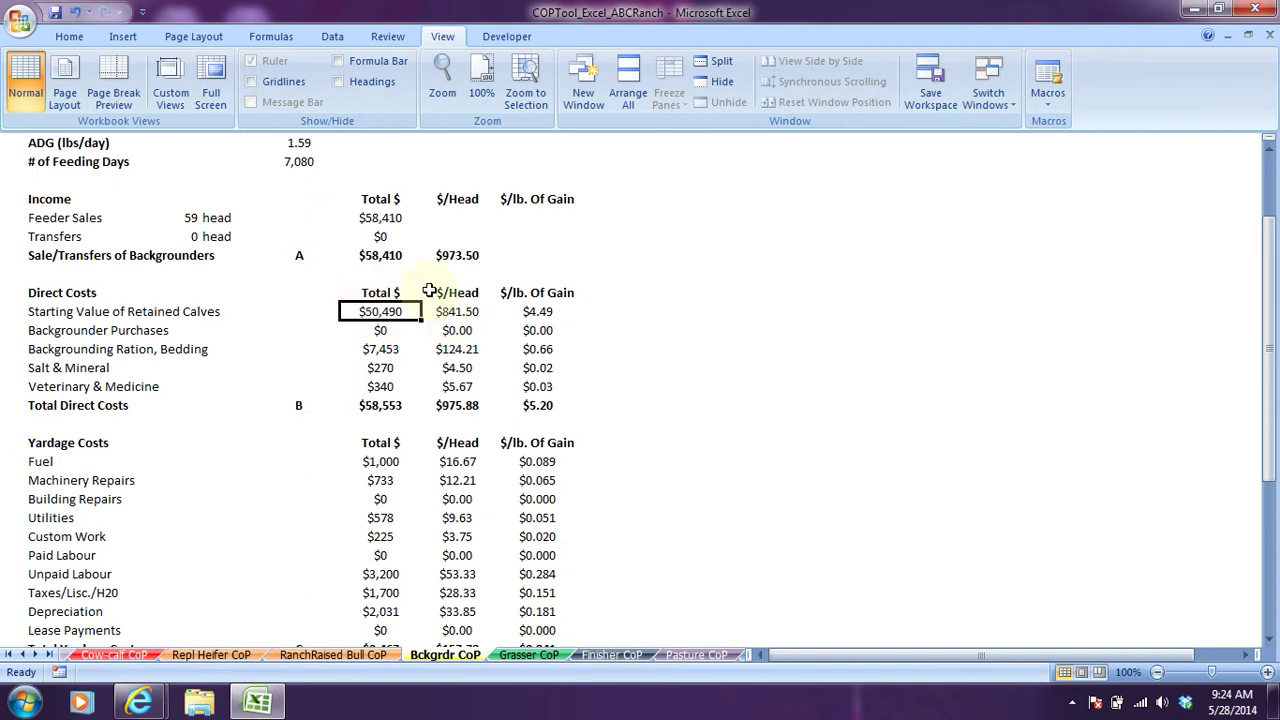
pyautogui.click(384, 330)
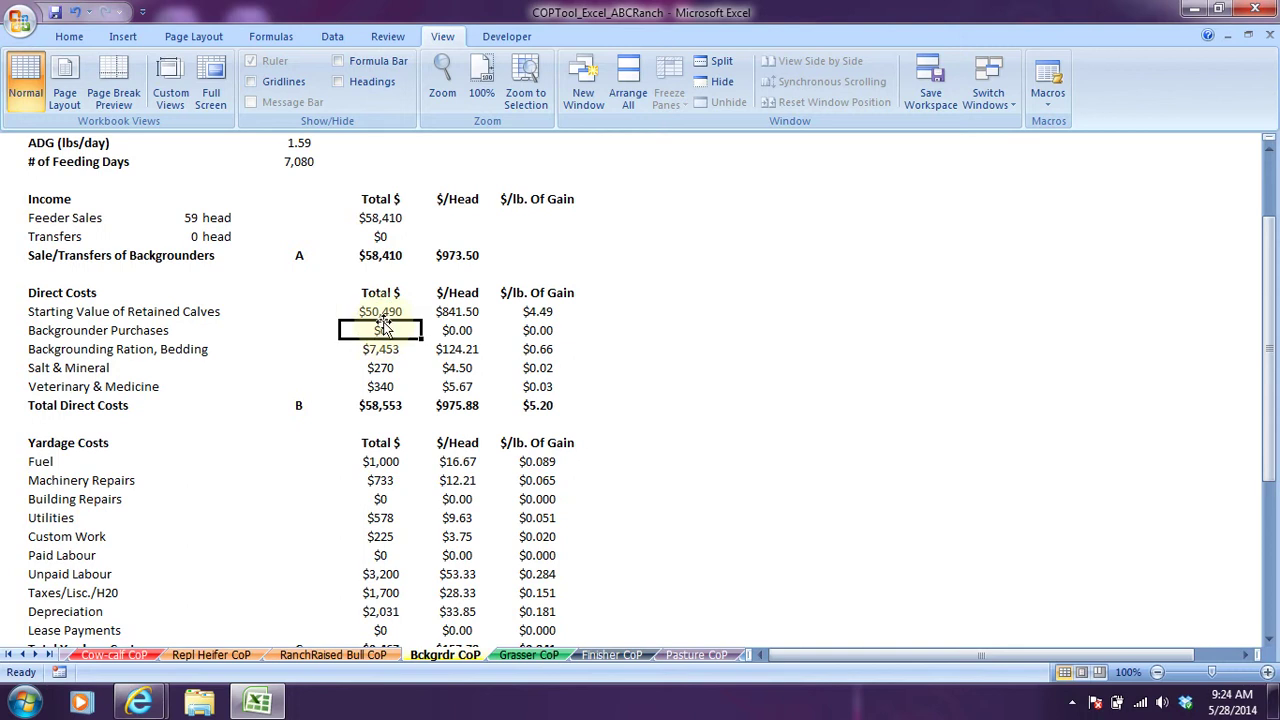
pyautogui.scroll(4, 380, 325)
pyautogui.click(293, 272)
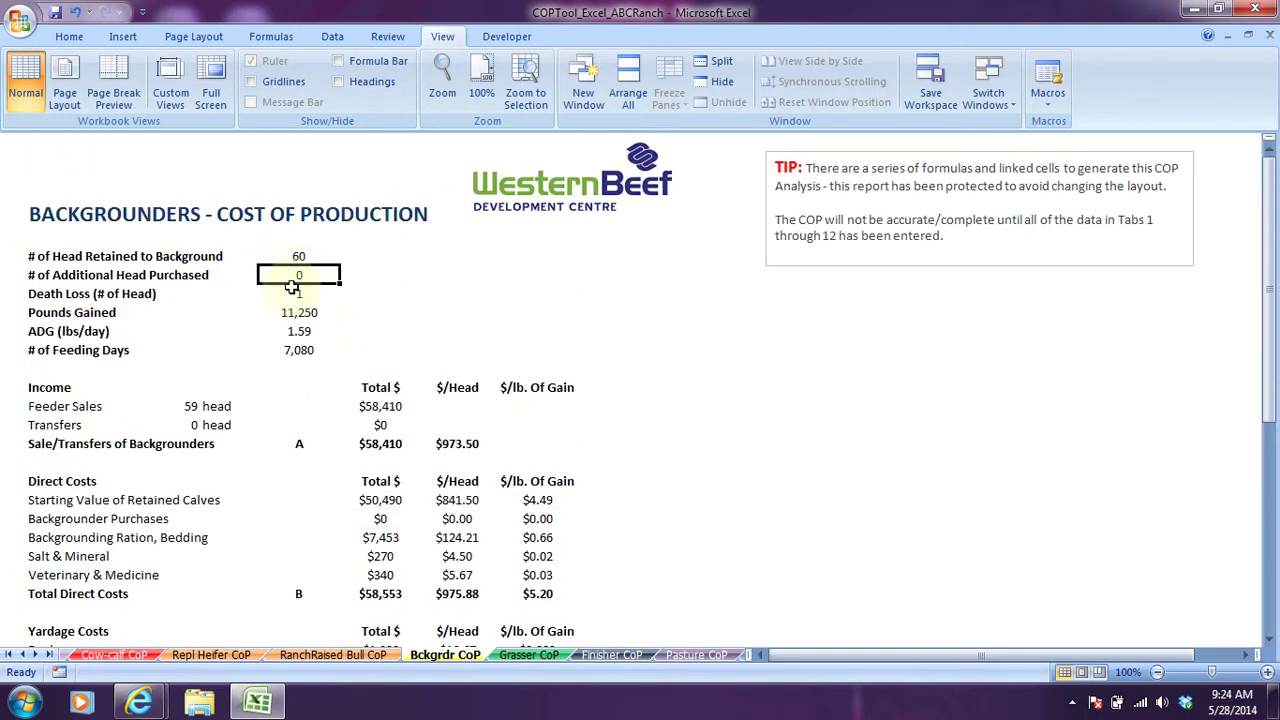
# Select the Backgrounding Ration, Bedding total and review the backgrounders' yardage and other costs
pyautogui.scroll(-3, 414, 343)
pyautogui.scroll(-1, 404, 365)
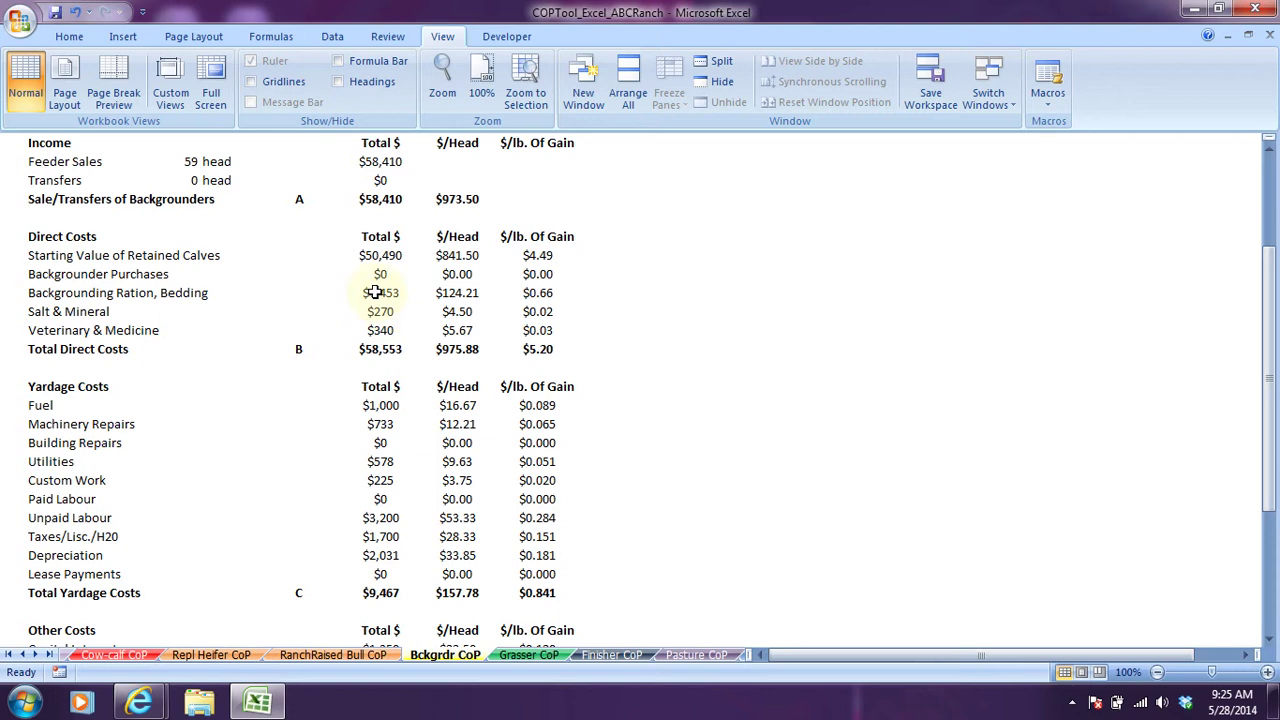
pyautogui.click(374, 292)
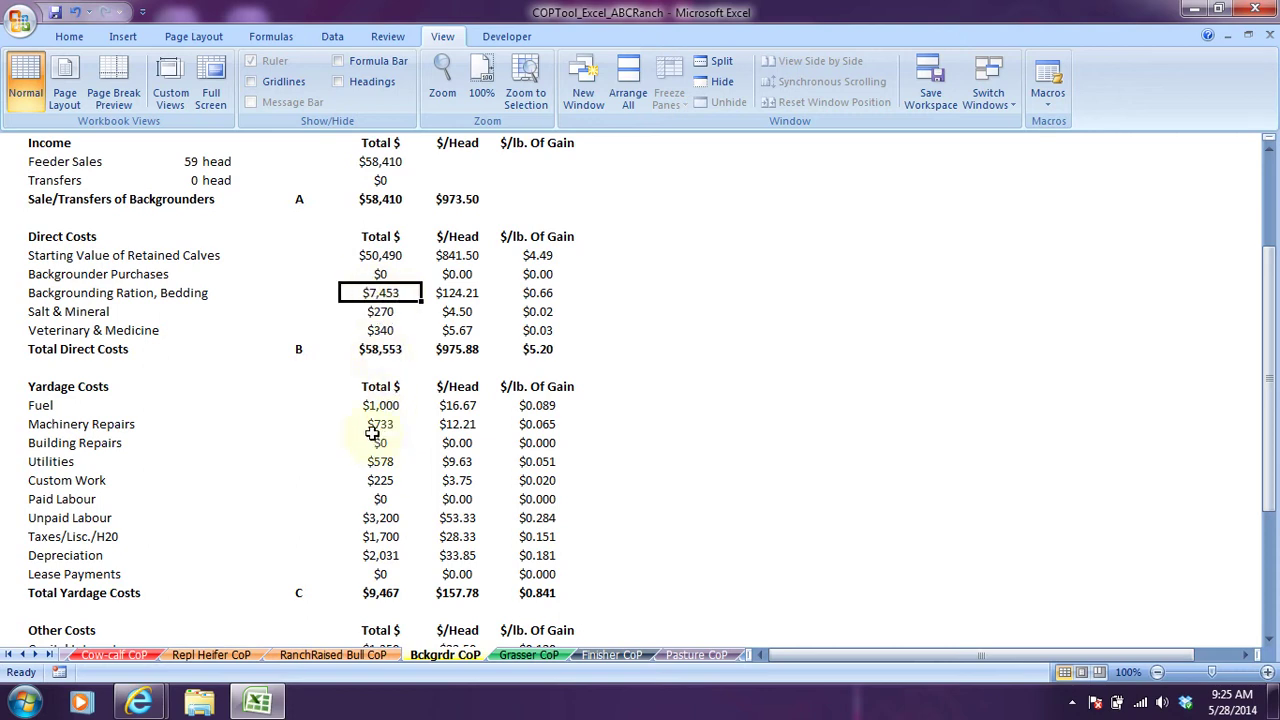
pyautogui.scroll(-1, 401, 385)
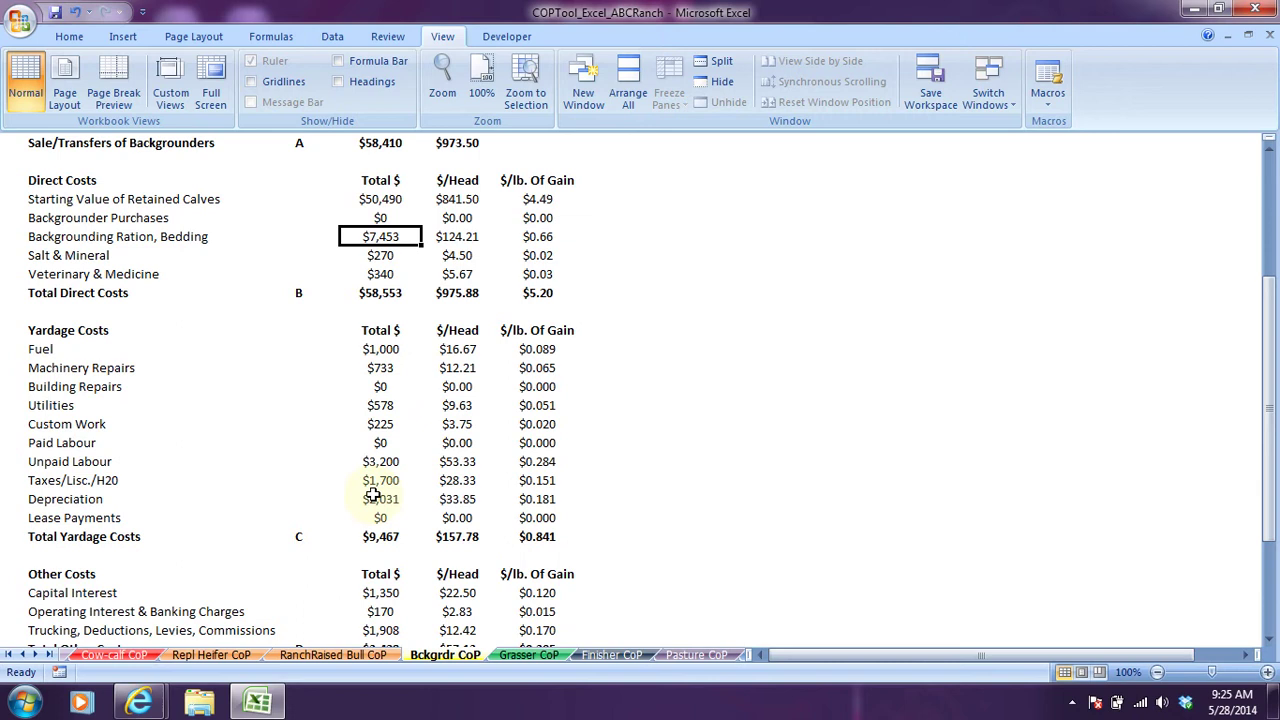
pyautogui.scroll(-2, 375, 420)
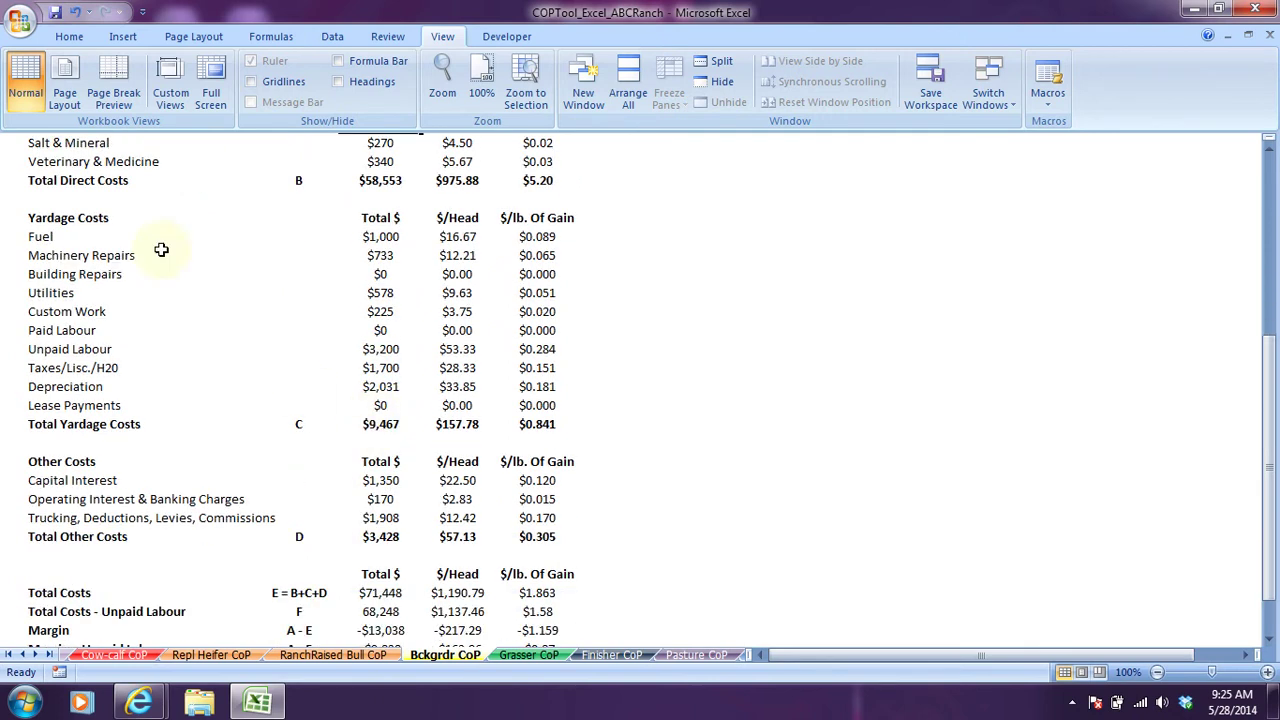
pyautogui.scroll(-1, 465, 400)
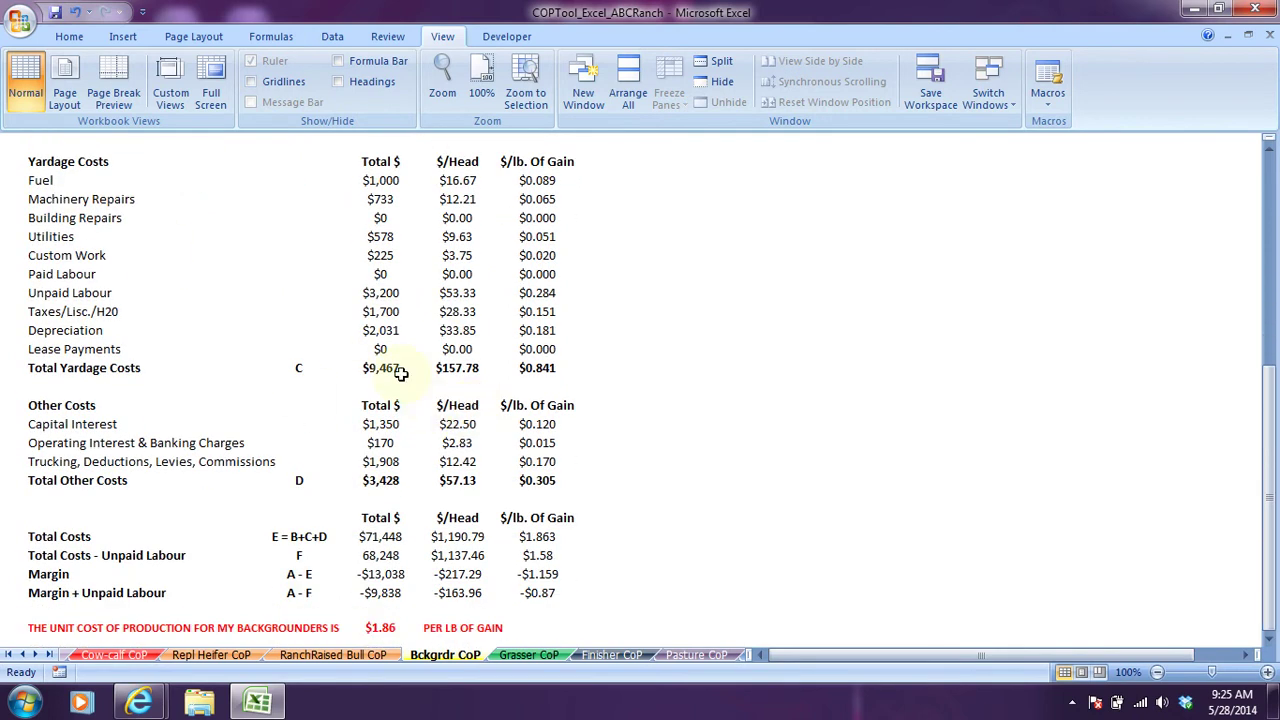
pyautogui.scroll(-2, 403, 408)
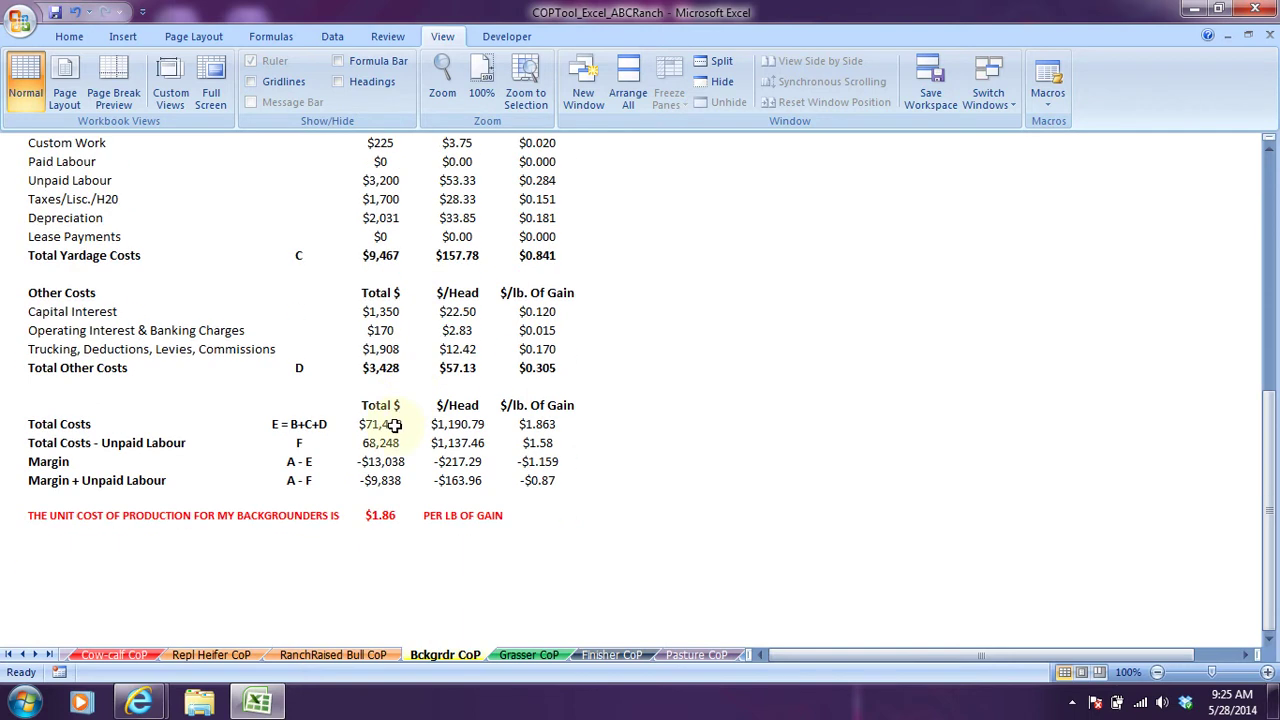
# Select the backgrounders' total costs, total margin and total cost per pound of gain
pyautogui.click(400, 424)
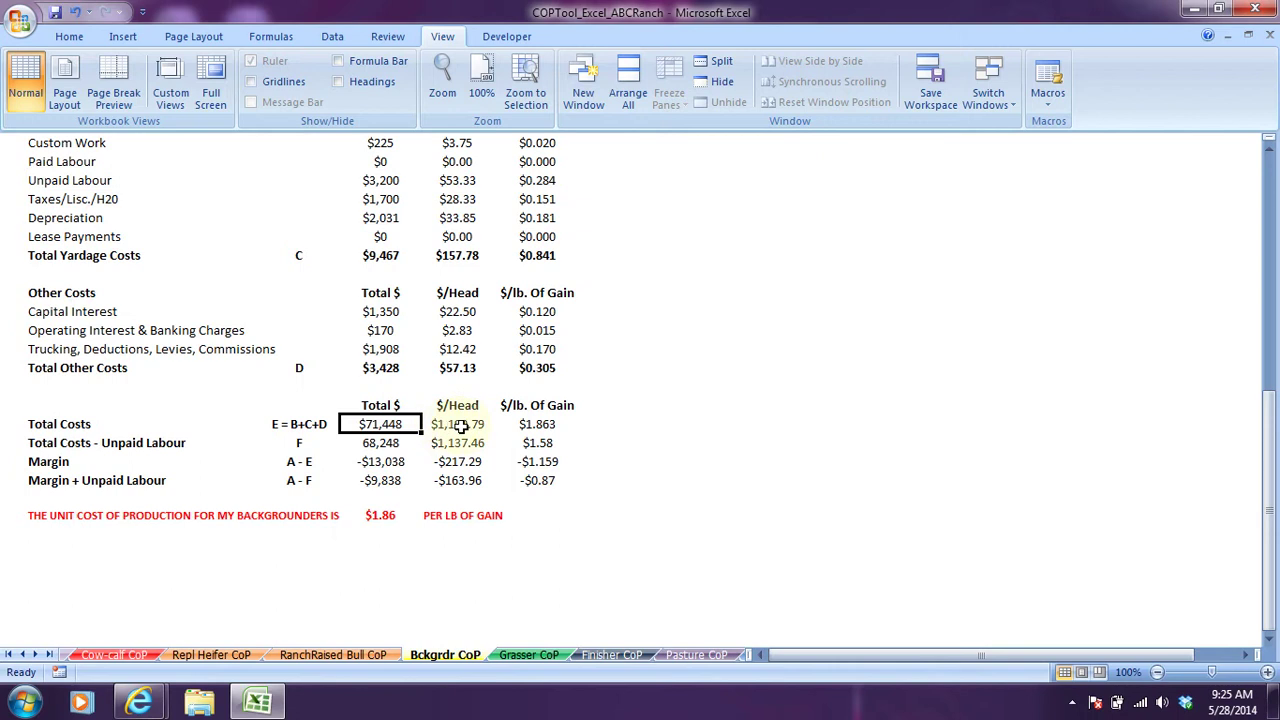
pyautogui.click(362, 465)
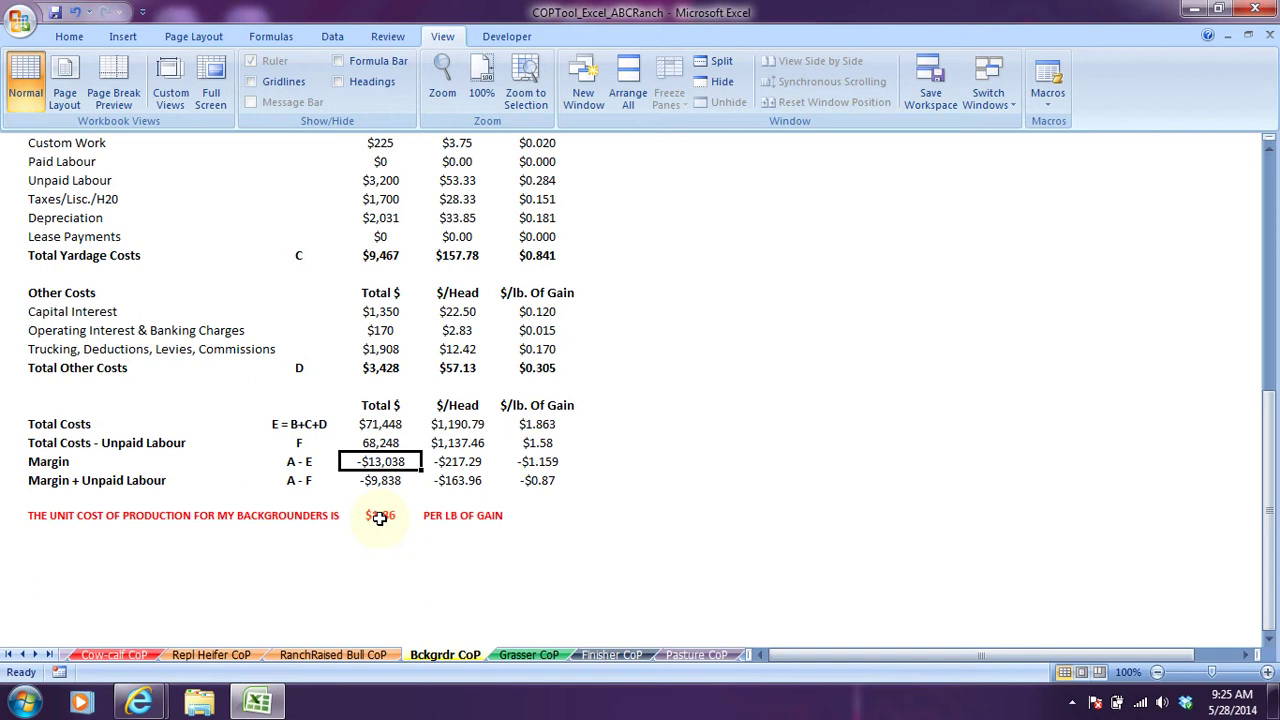
pyautogui.click(527, 424)
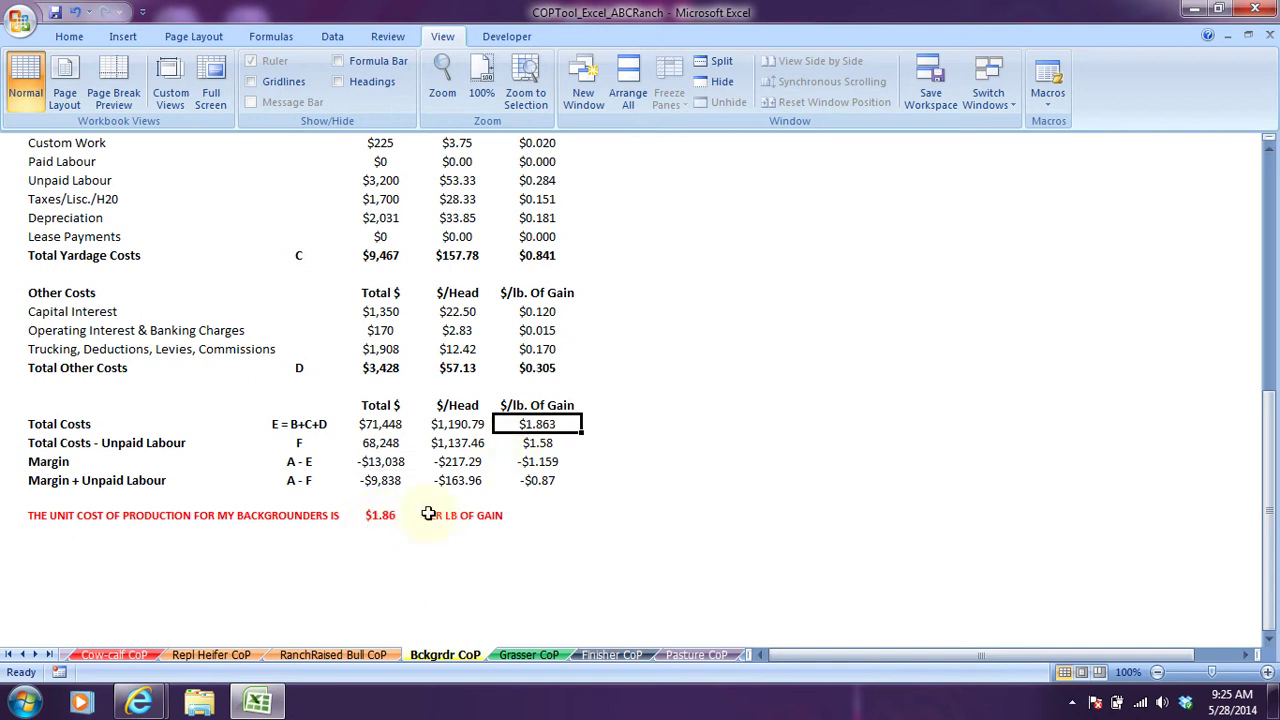
# Review the $/lb. Of Gain column across the backgrounders' direct, yardage and other costs, returning to the report's beginning
pyautogui.scroll(7, 372, 505)
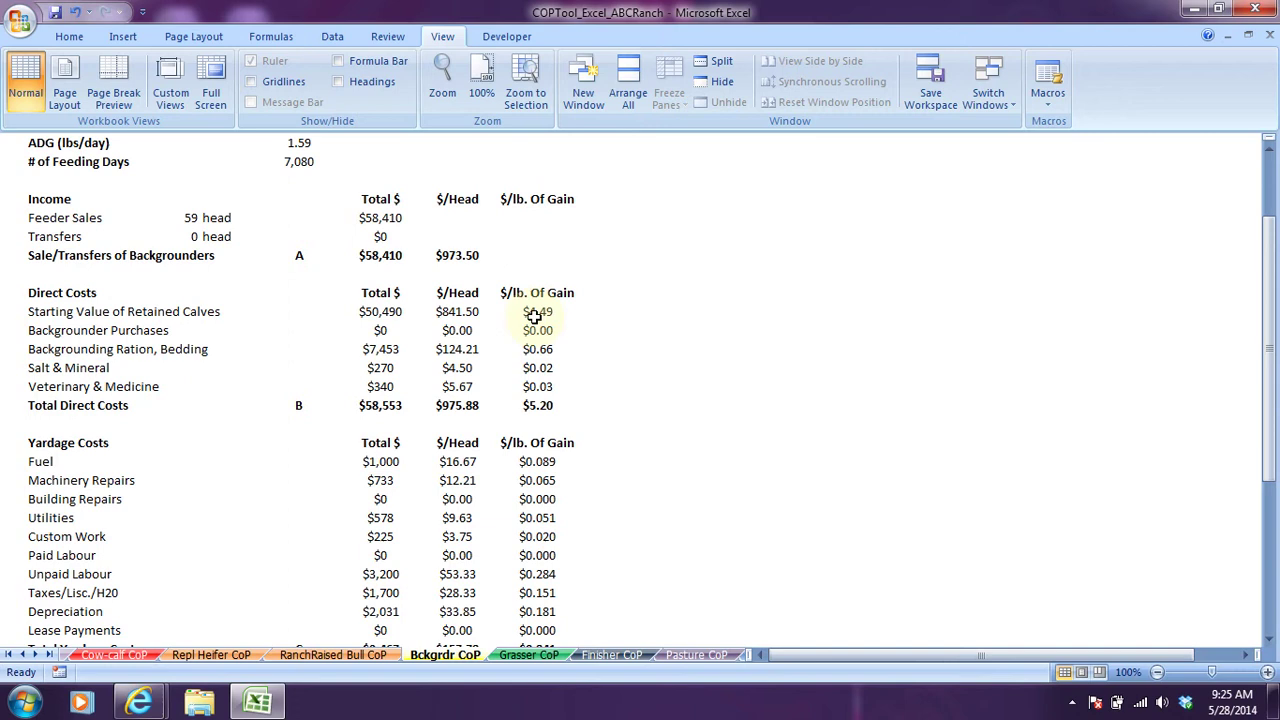
pyautogui.scroll(-4, 502, 390)
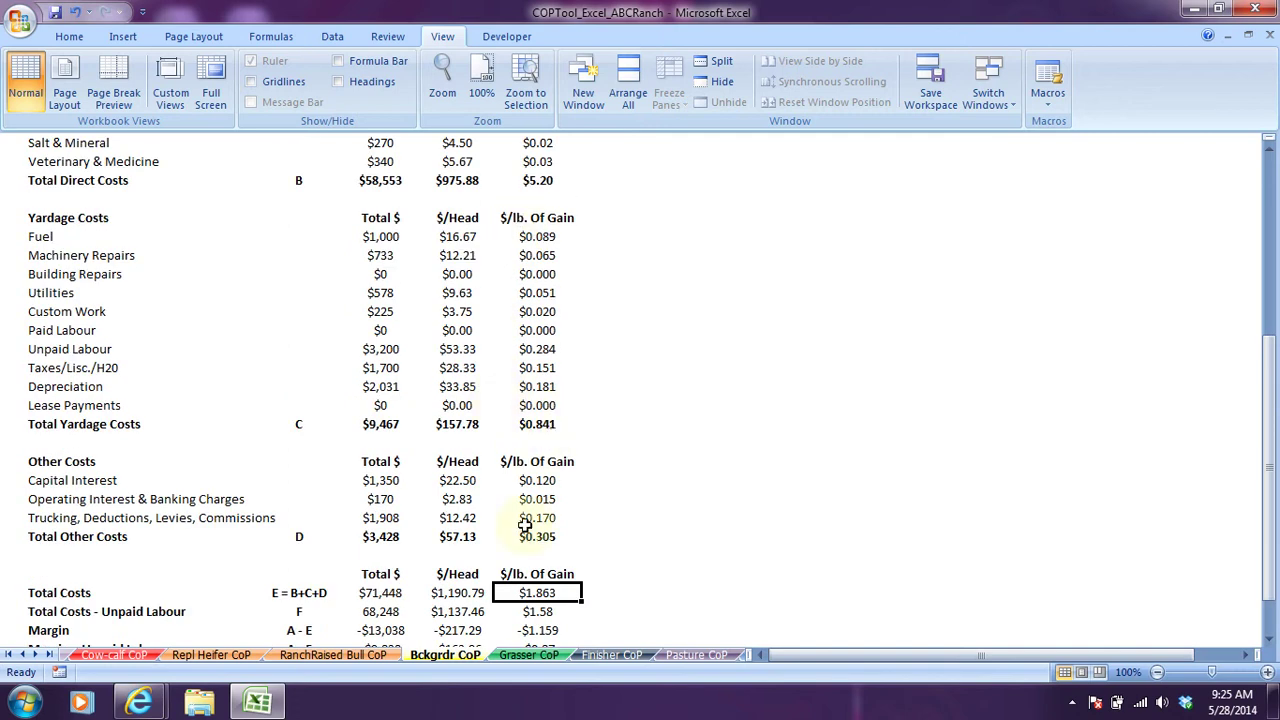
pyautogui.scroll(-1, 528, 514)
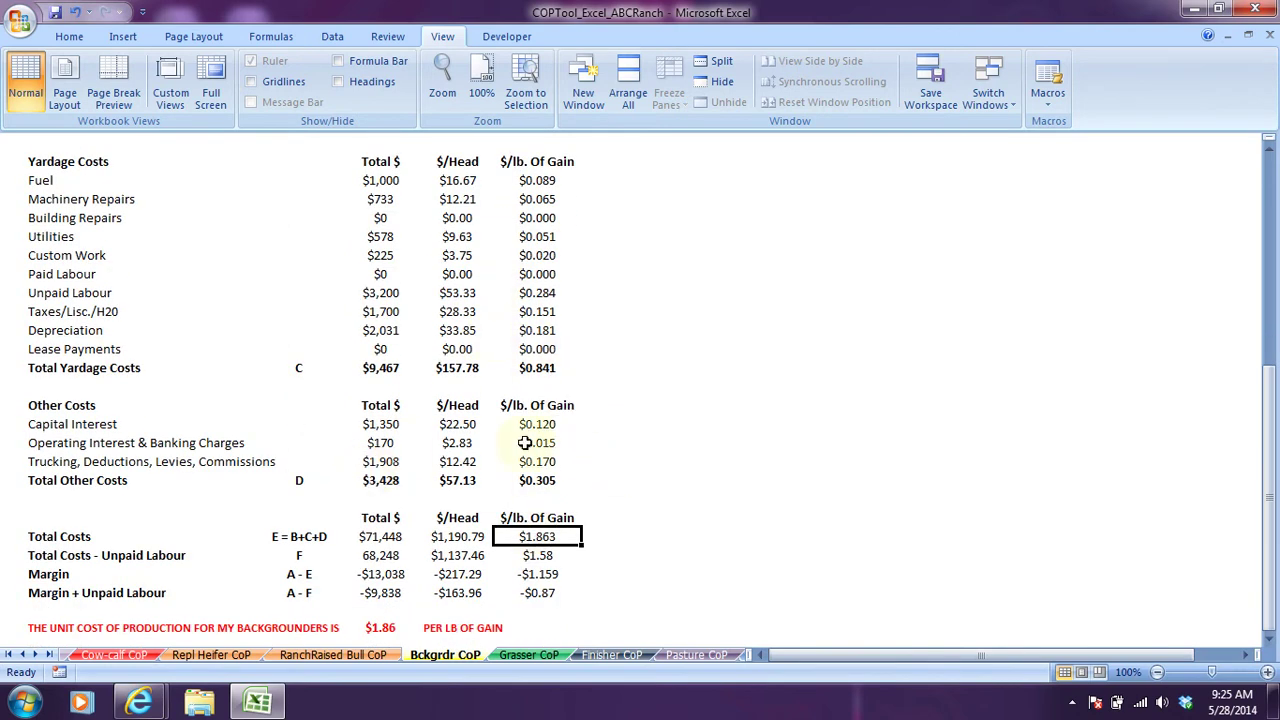
pyautogui.scroll(-1, 470, 470)
pyautogui.scroll(7, 470, 432)
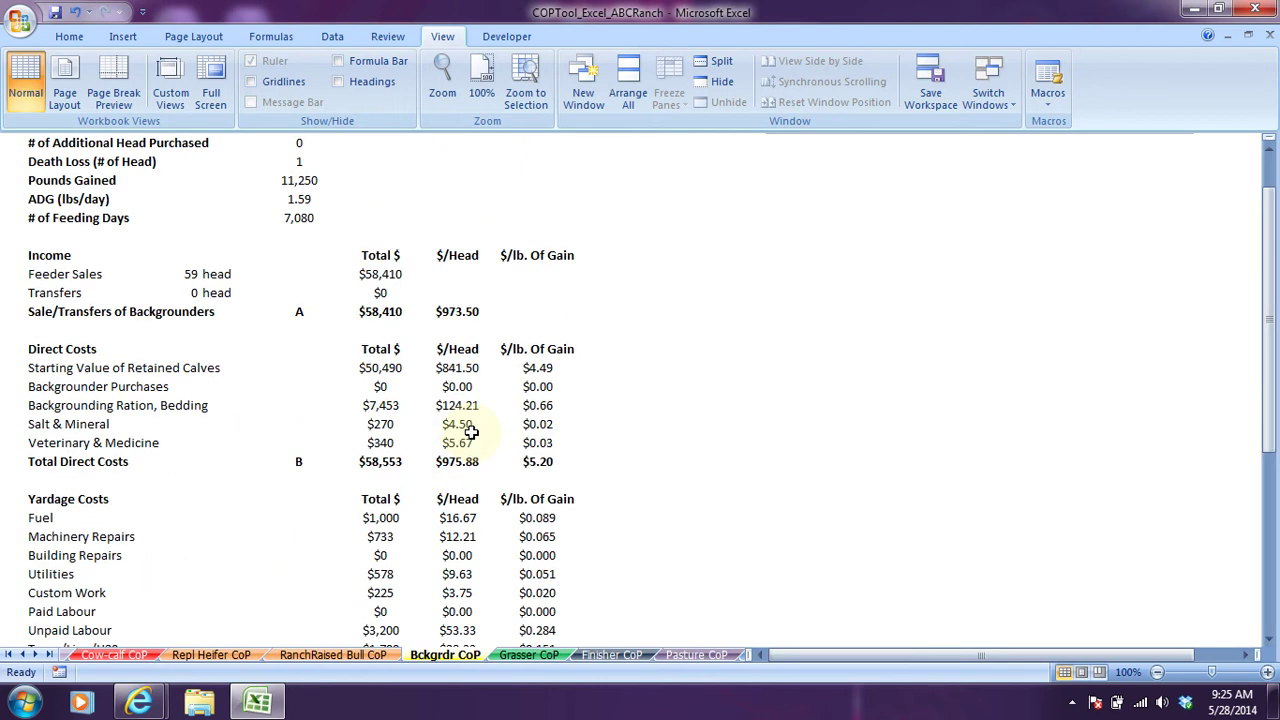
pyautogui.scroll(3, 472, 431)
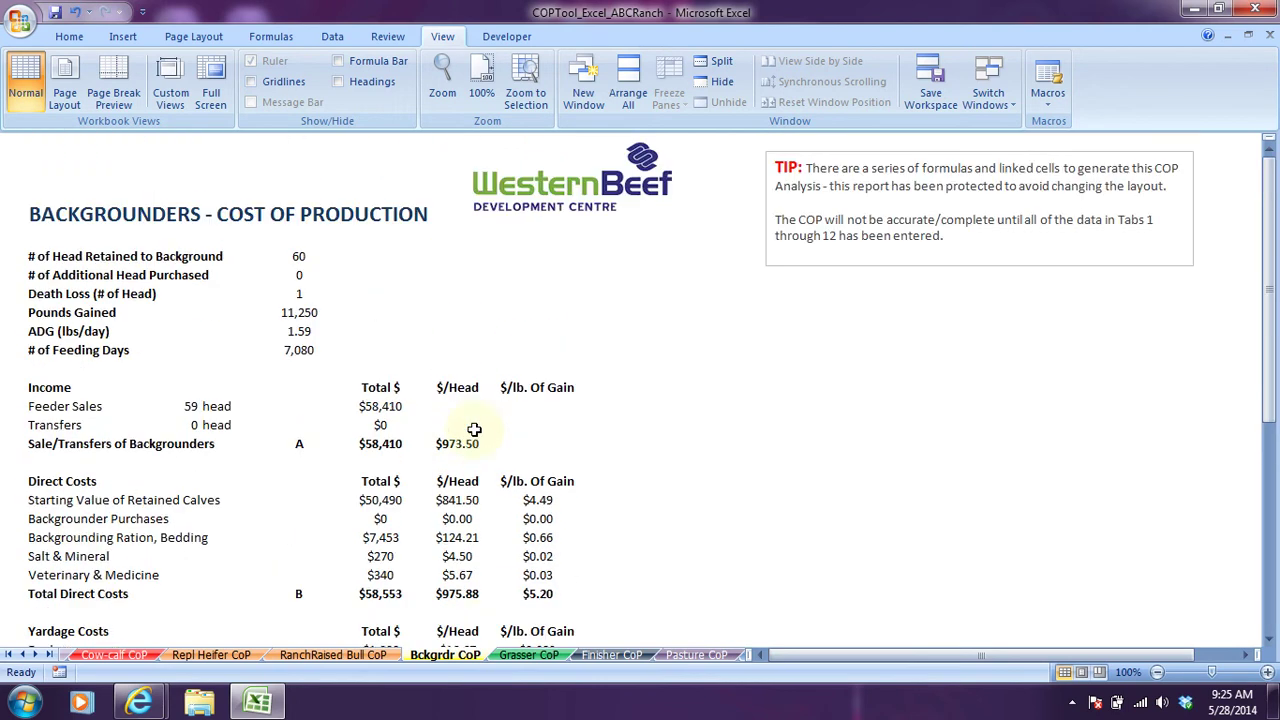
# View the Grasser CoP sheet and the Finisher CoP sheet
pyautogui.click(526, 657)
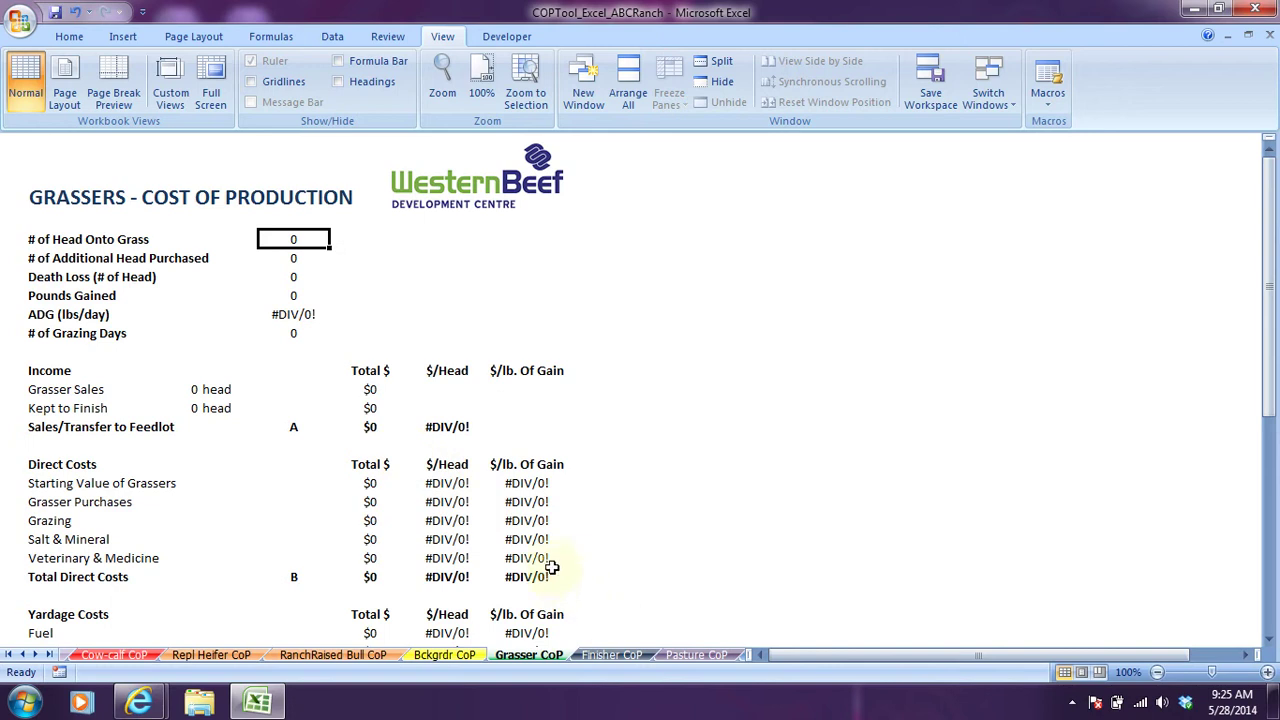
pyautogui.click(612, 656)
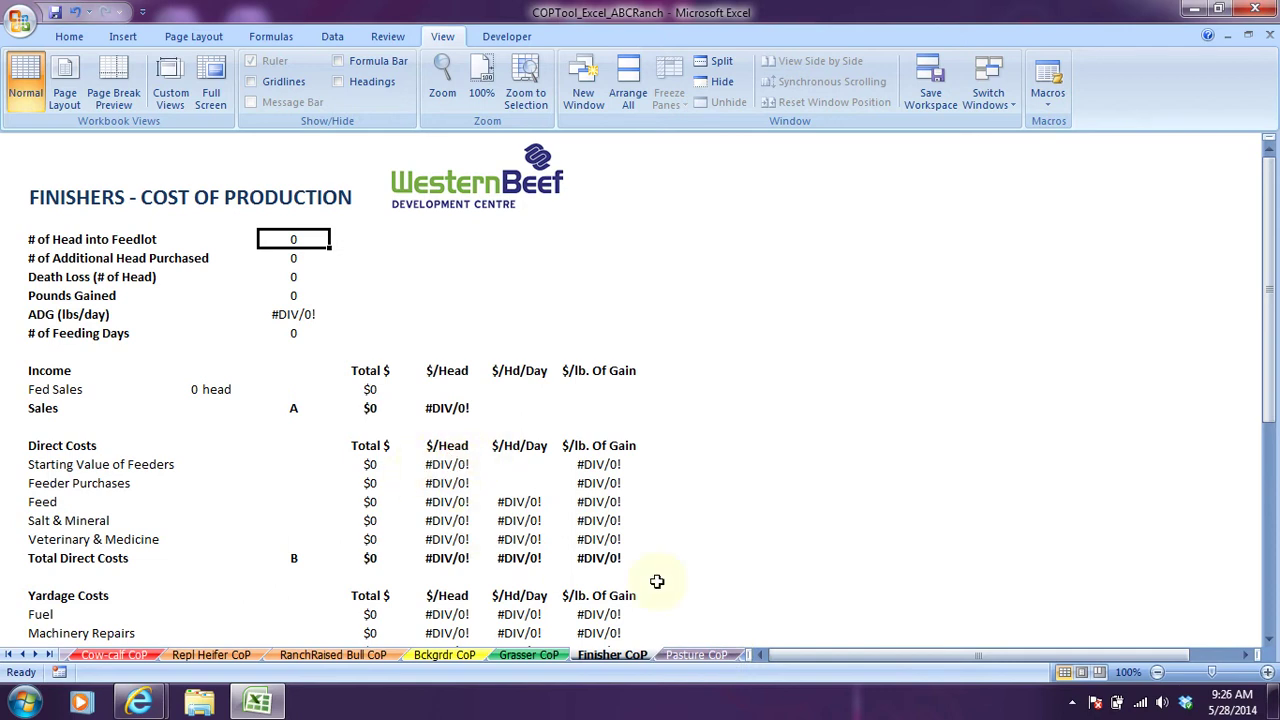
# Open the Pasture CoP sheet and select the total deeded acres, total pasture acres and total grazing days
pyautogui.click(696, 655)
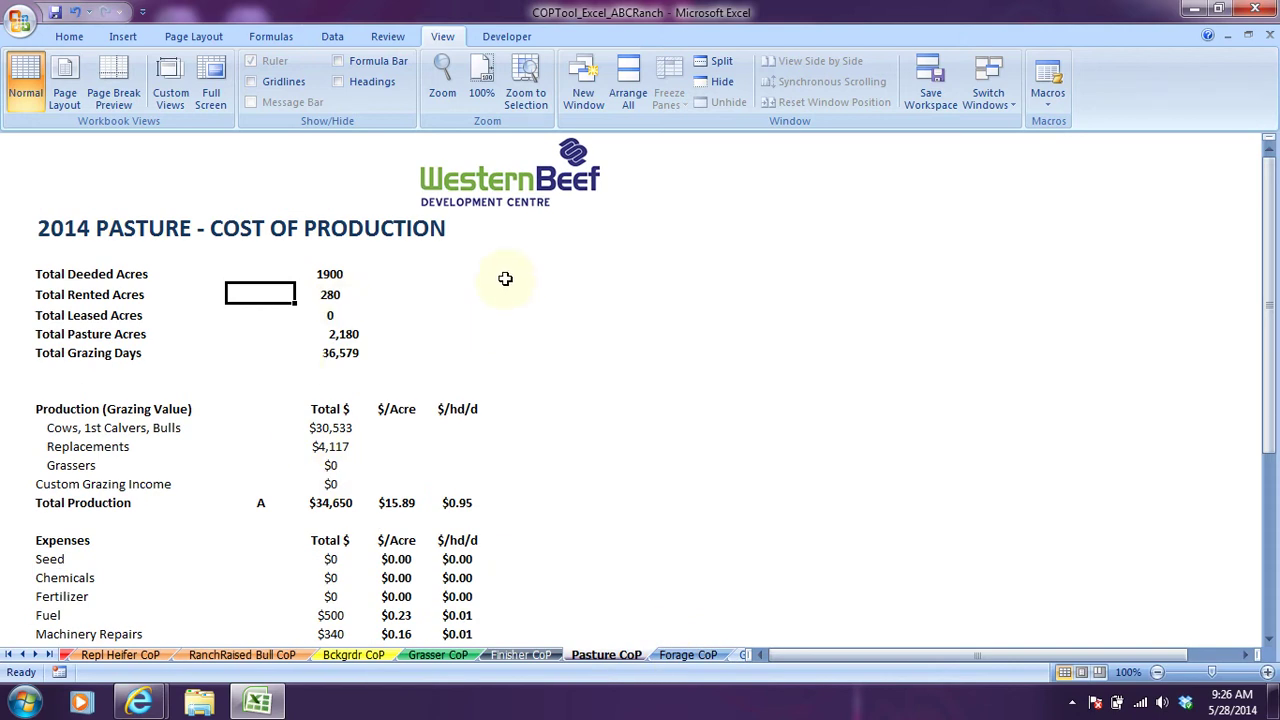
pyautogui.click(324, 276)
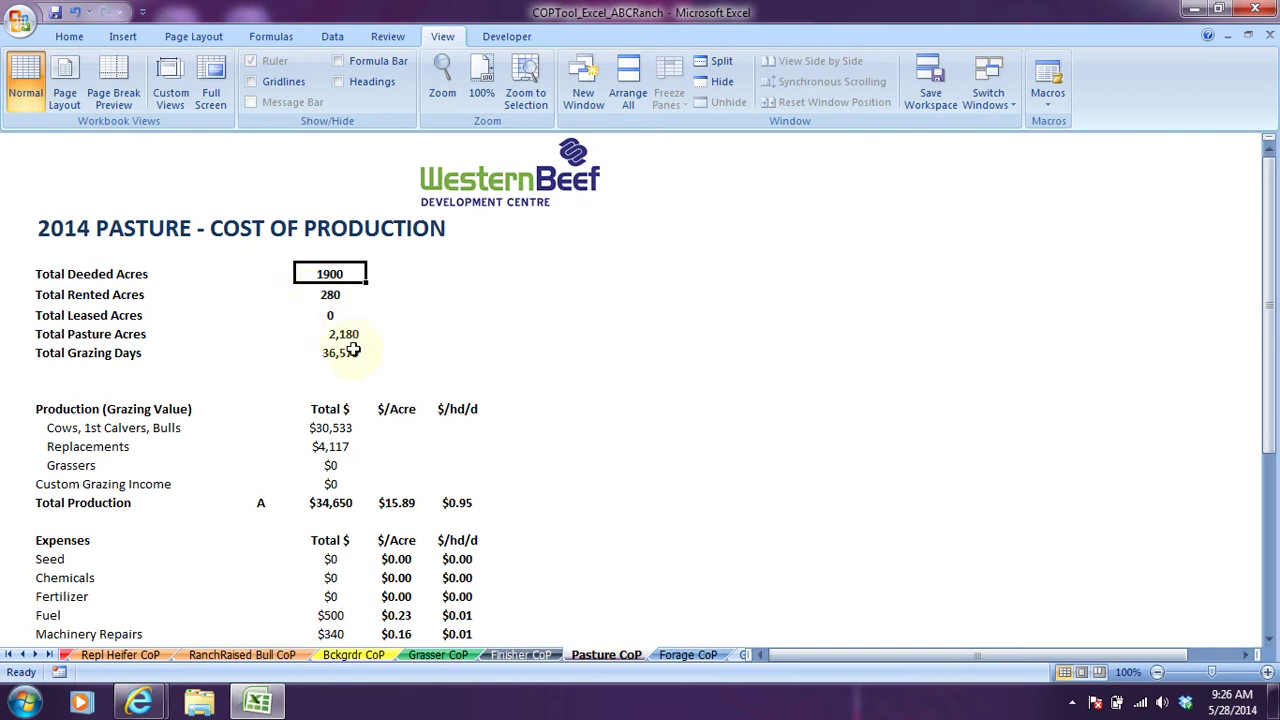
pyautogui.click(316, 337)
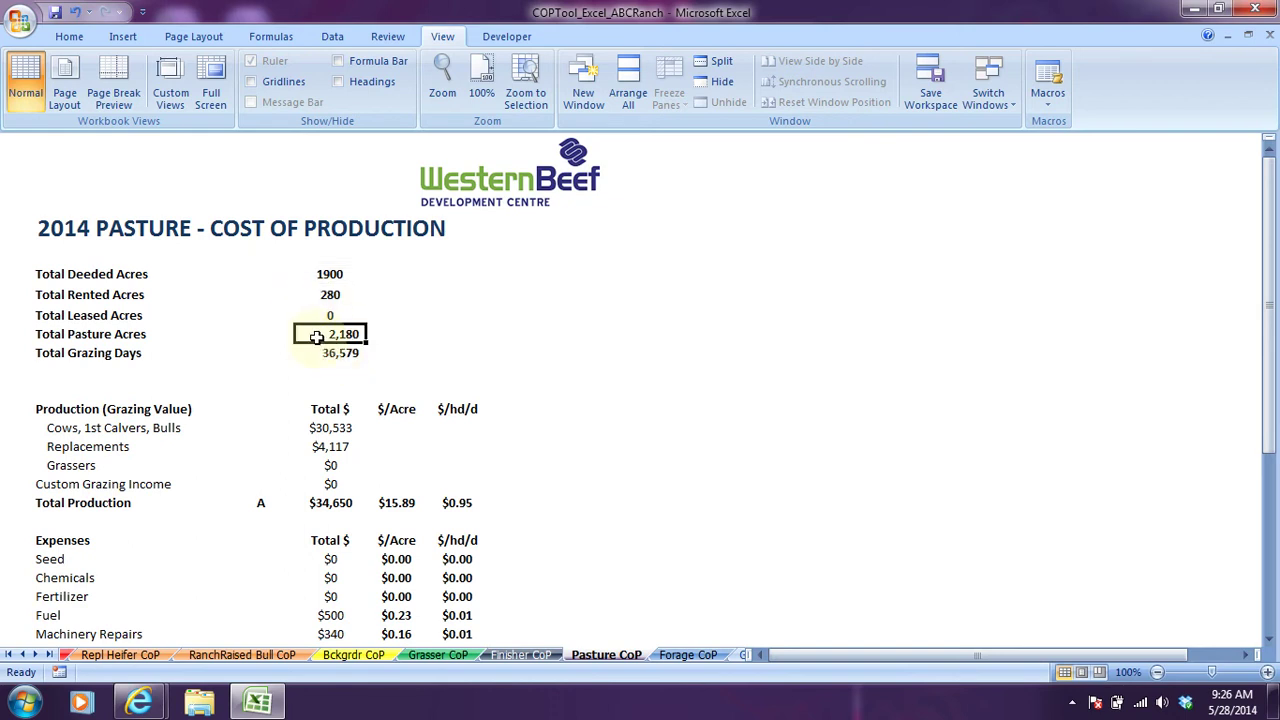
pyautogui.click(325, 353)
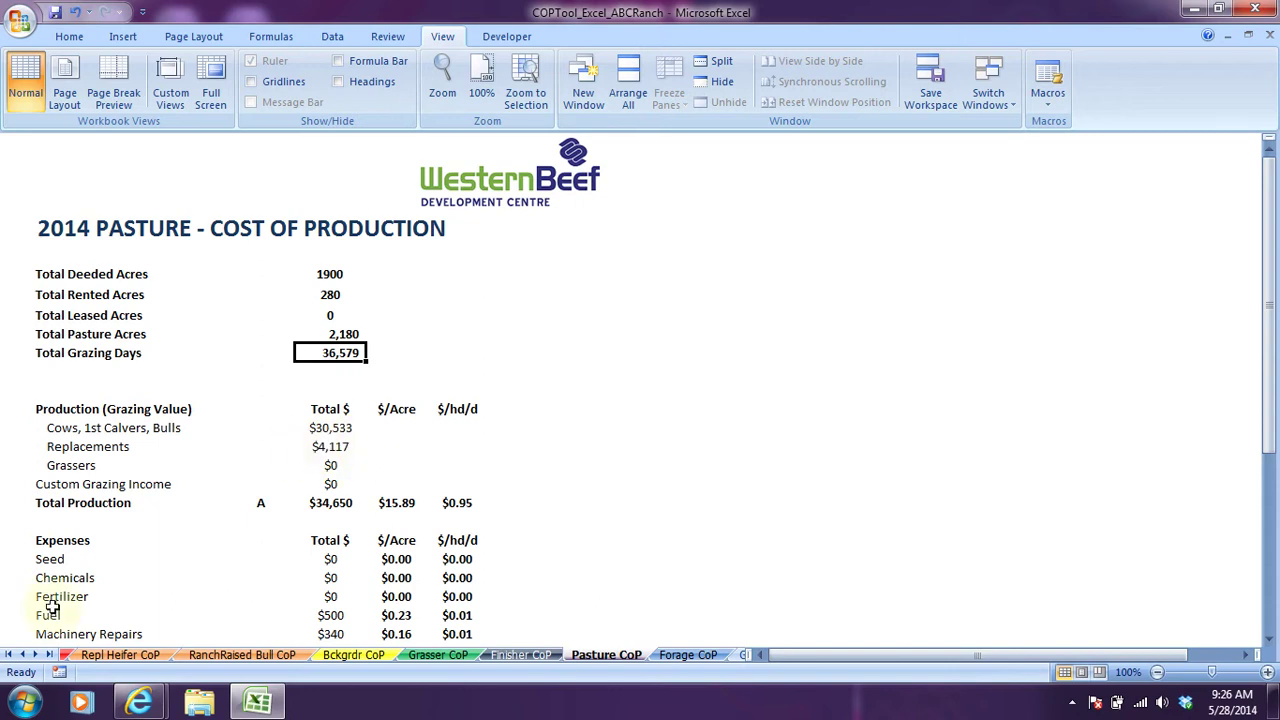
# Open the 2a. Replacement_InputForm sheet and, with the formula bar shown, inspect both deeded grazing $ Value formulas in Step 5
pyautogui.click(8, 655)
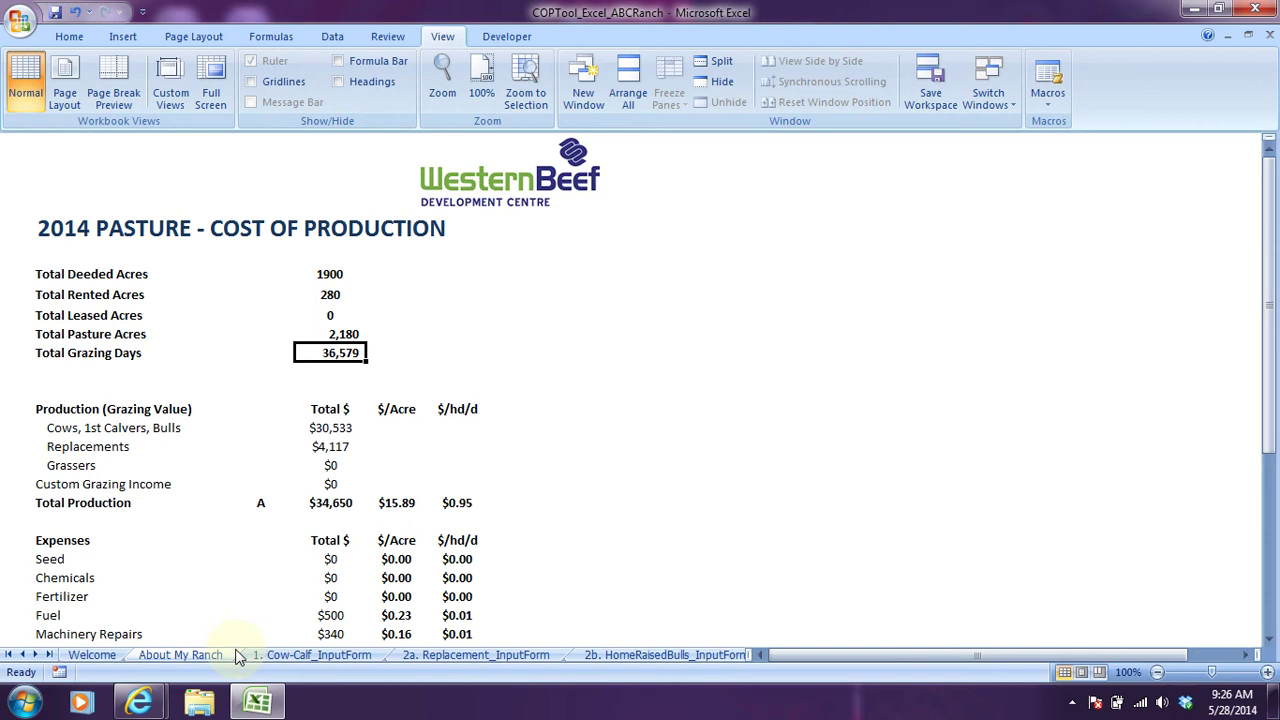
pyautogui.click(436, 658)
pyautogui.scroll(-15, 436, 480)
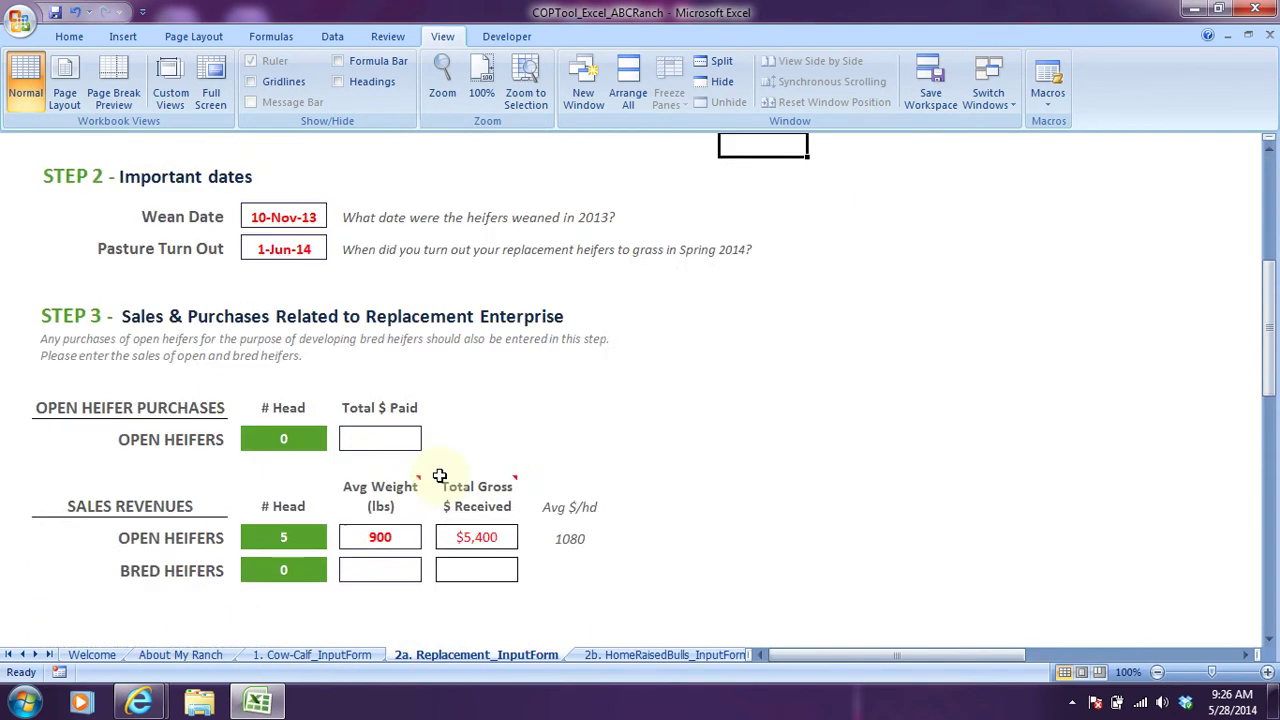
pyautogui.scroll(-1, 444, 484)
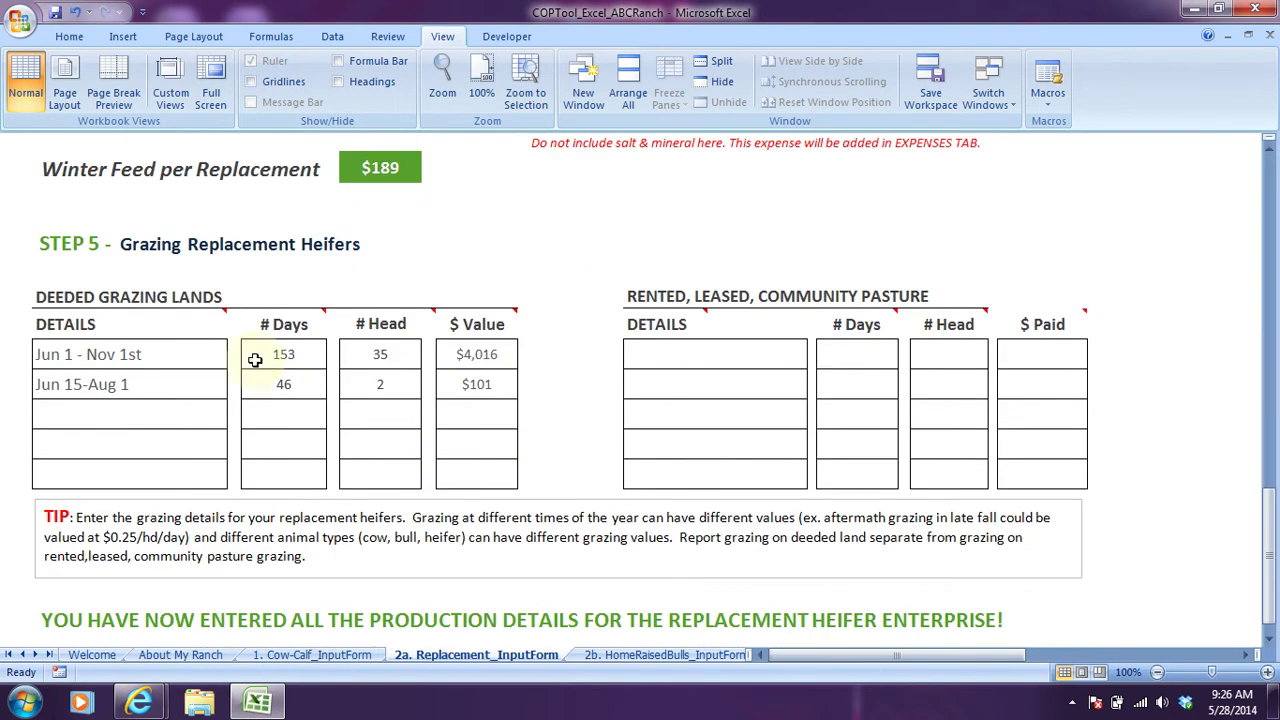
pyautogui.click(489, 352)
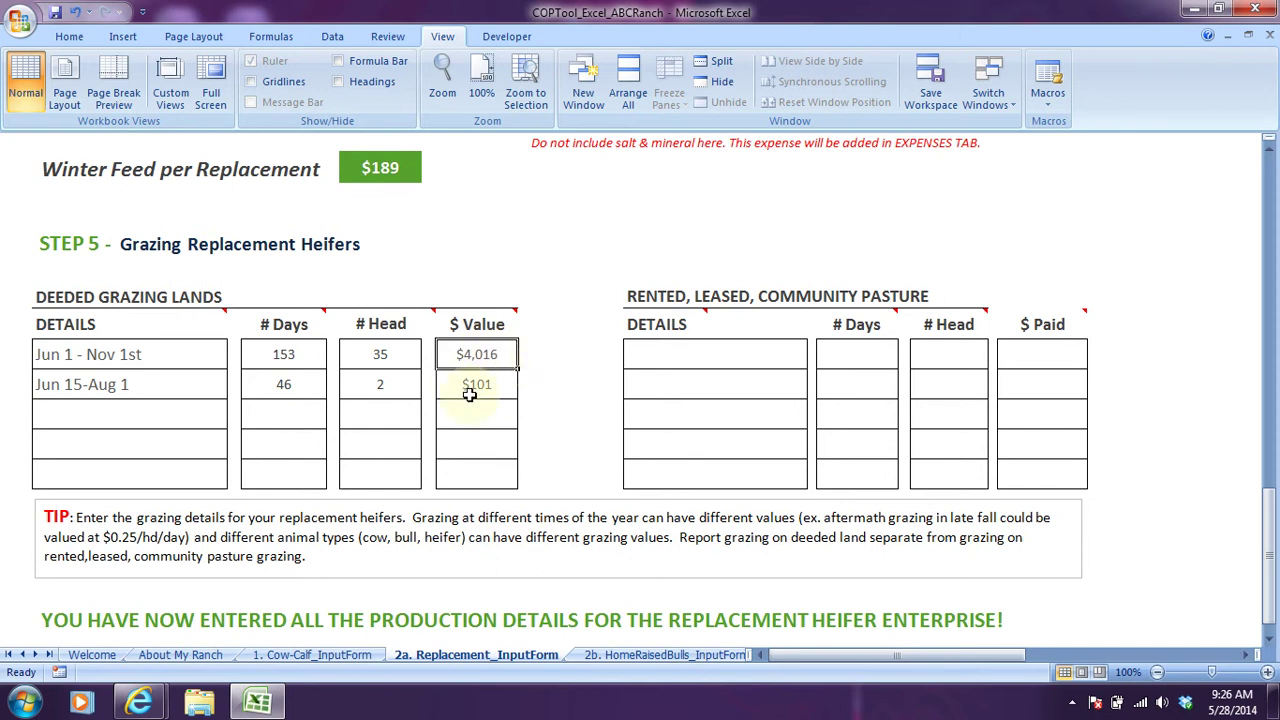
pyautogui.click(338, 62)
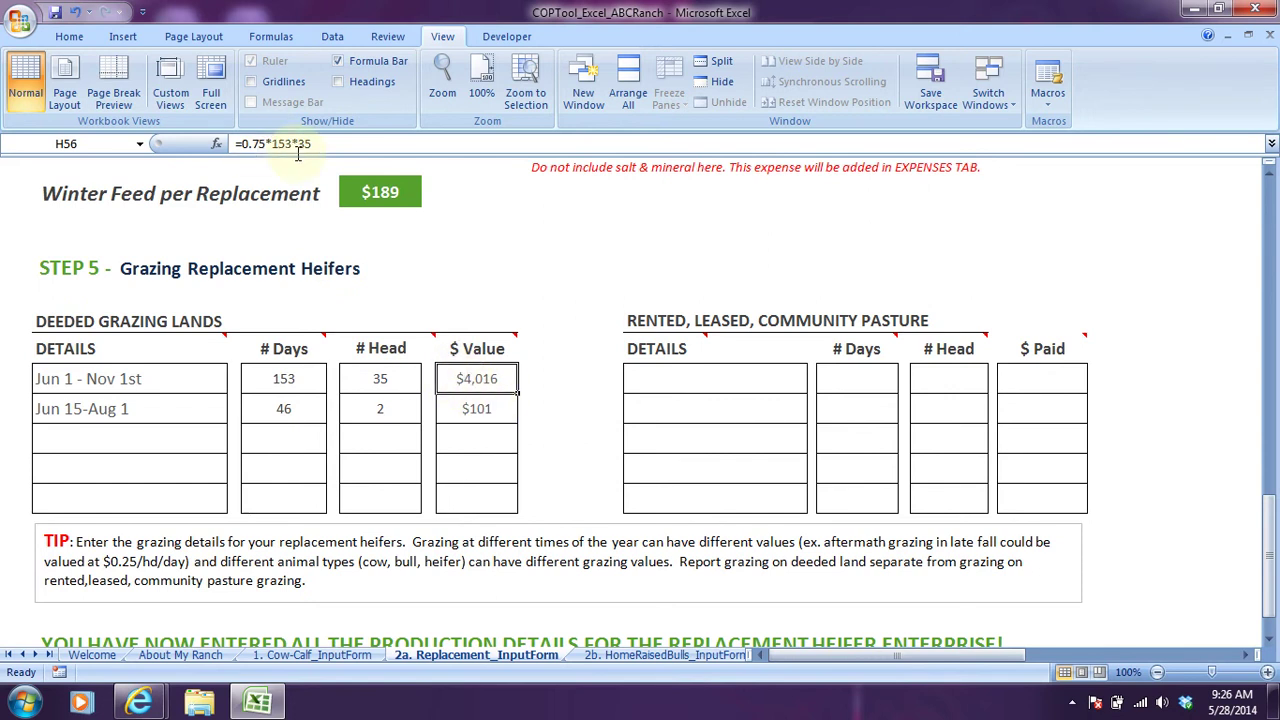
pyautogui.click(457, 411)
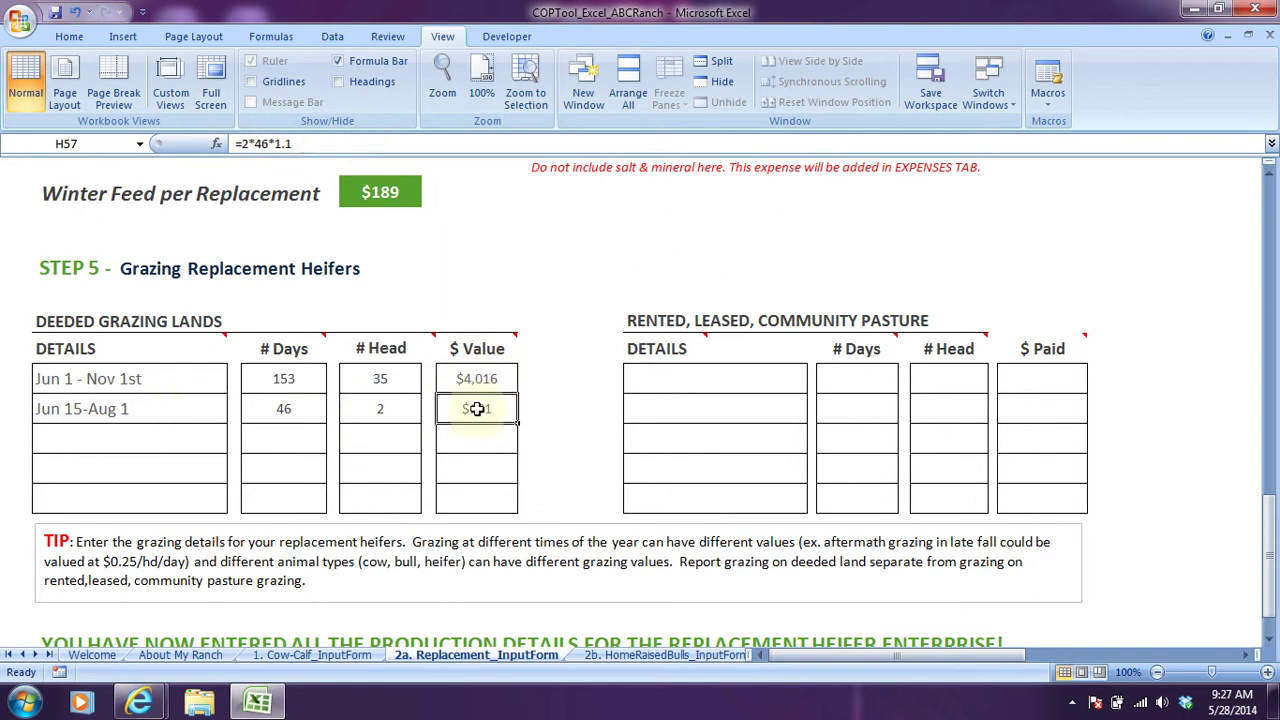
# Return to the Pasture CoP sheet and select the total dollar value of Total Production
pyautogui.click(35, 655)
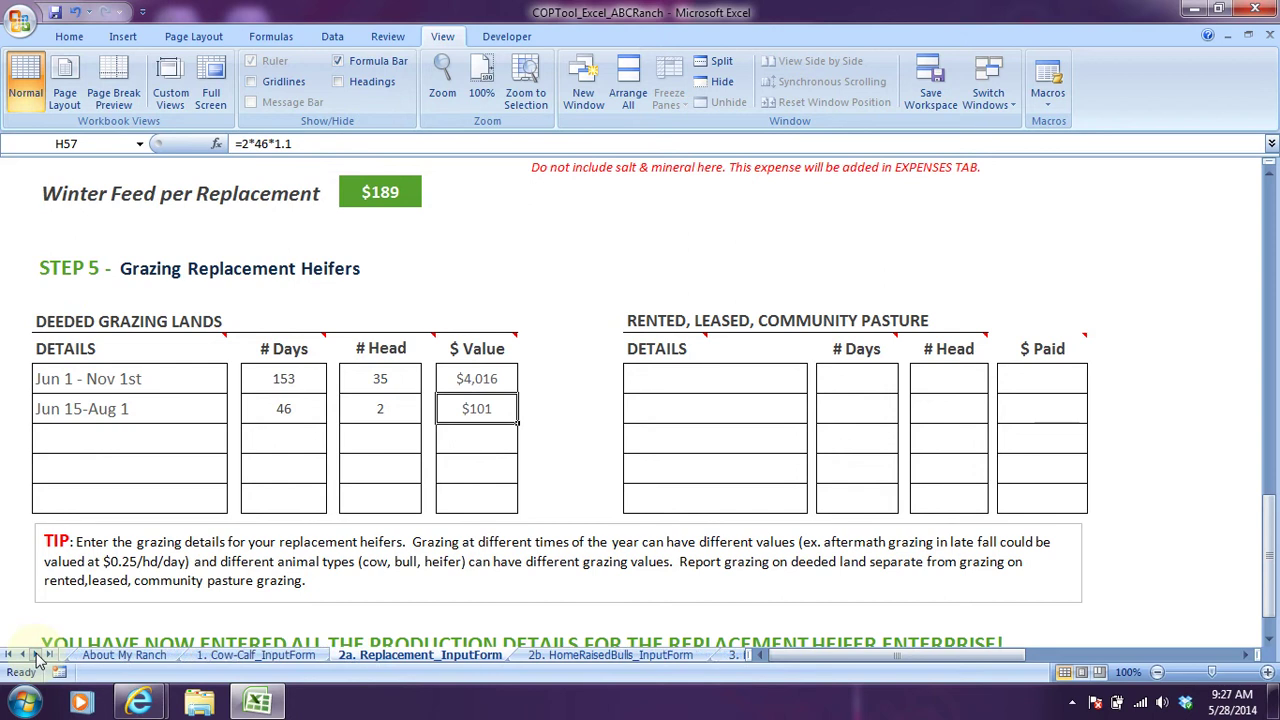
pyautogui.click(35, 655)
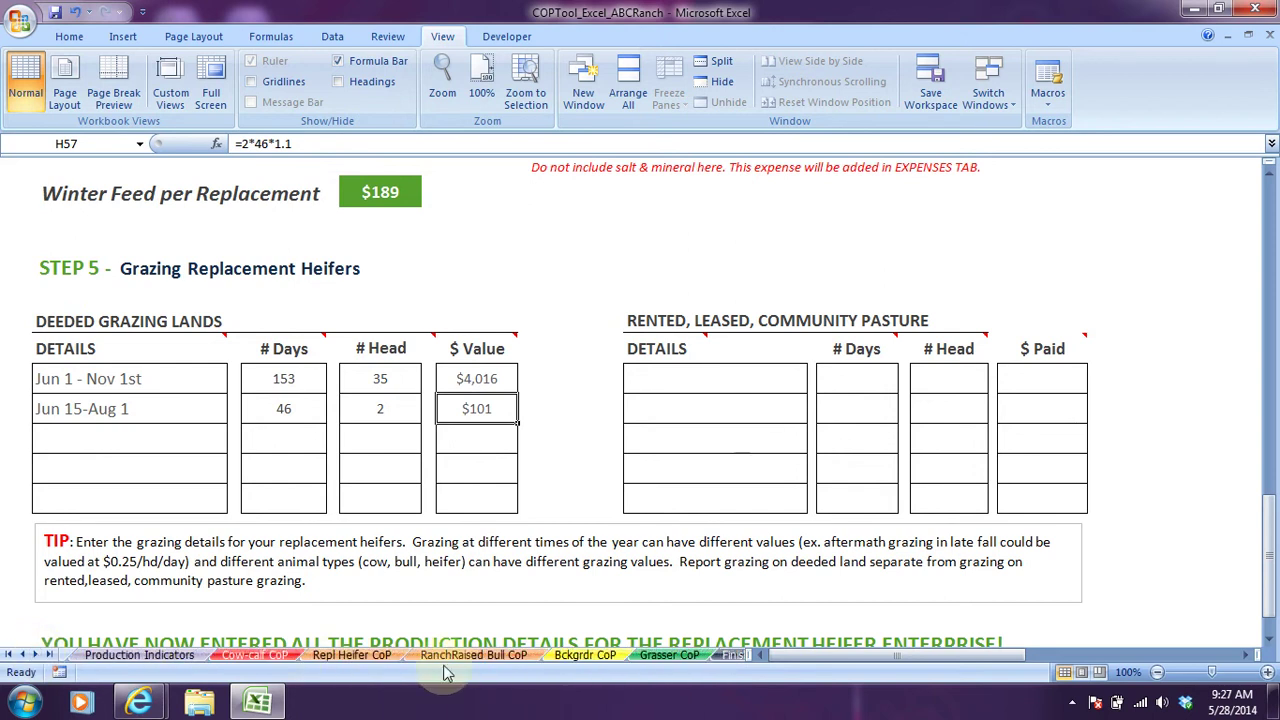
pyautogui.click(730, 655)
pyautogui.click(697, 655)
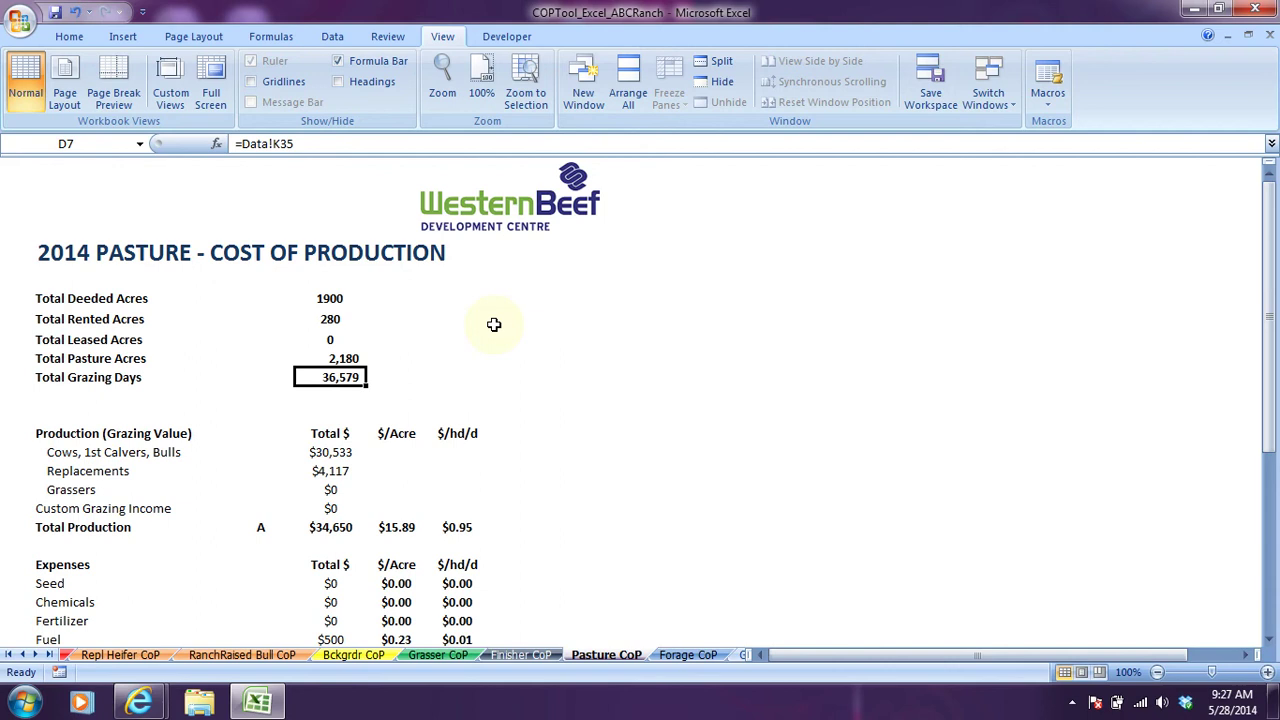
pyautogui.scroll(-3, 494, 324)
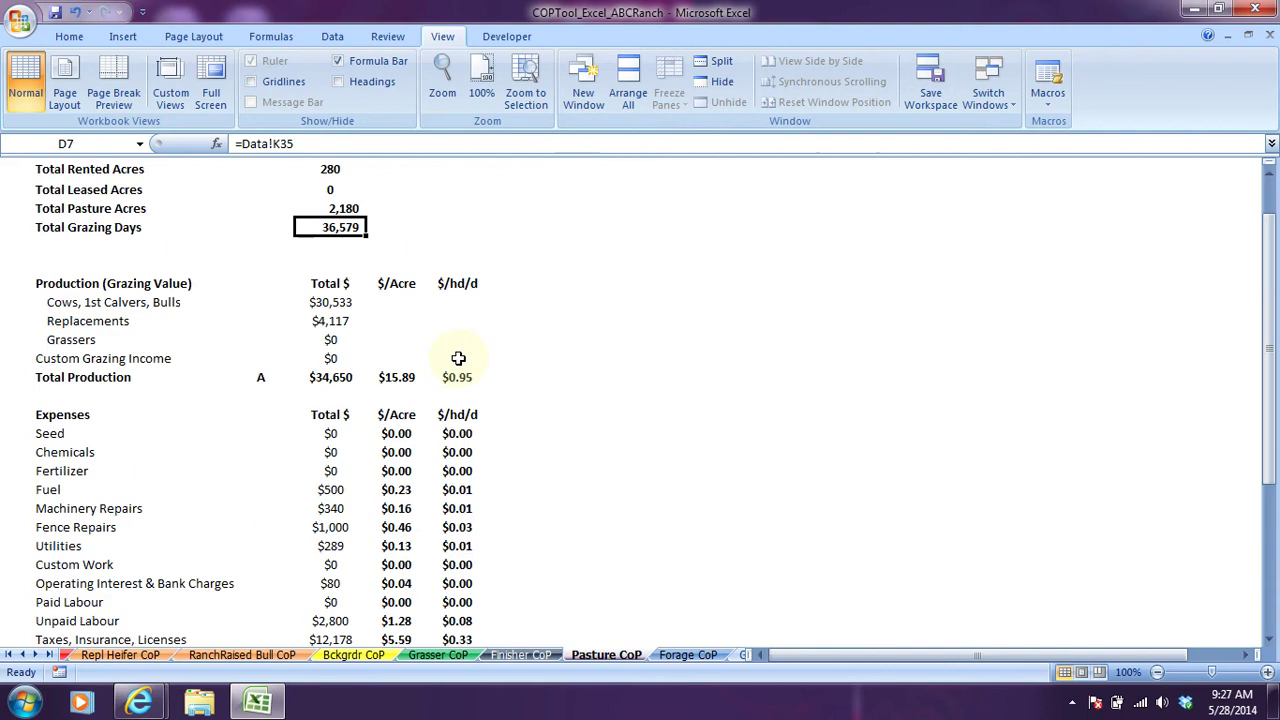
pyautogui.click(342, 376)
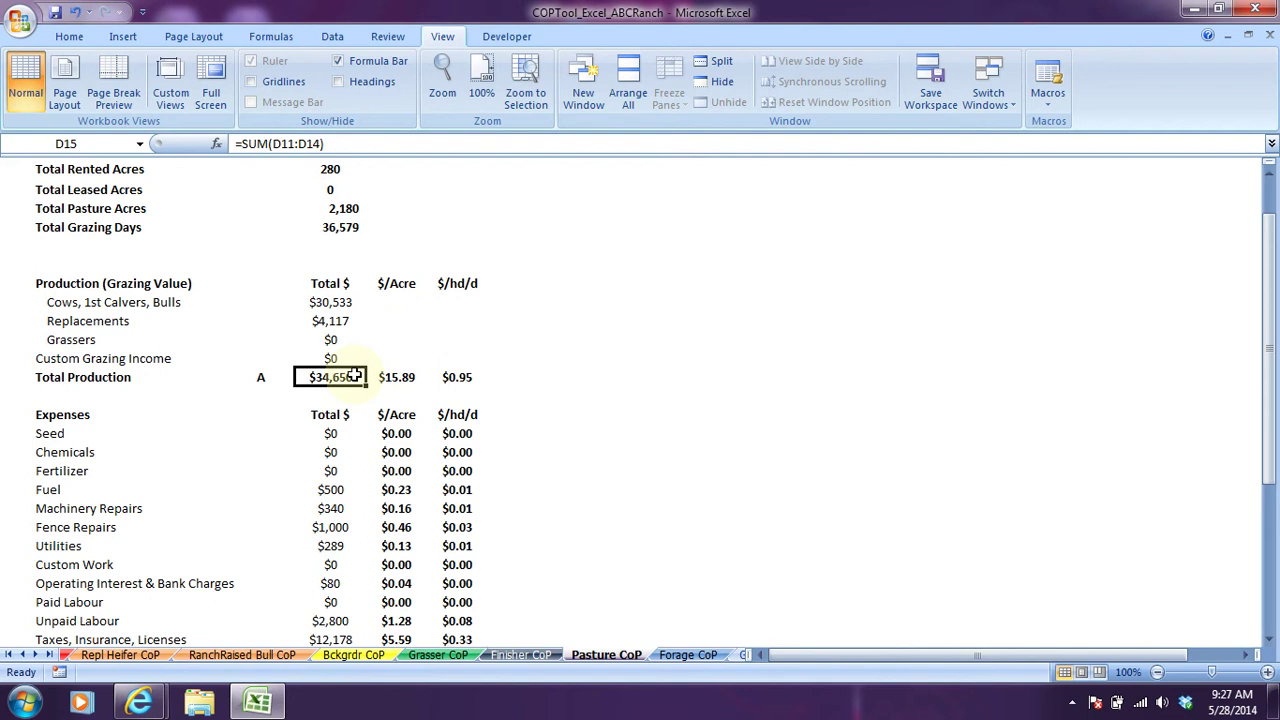
# Review the pasture expenses, selecting Total Expenses, the total Margin and the grazing cost per head per day
pyautogui.scroll(-2, 290, 385)
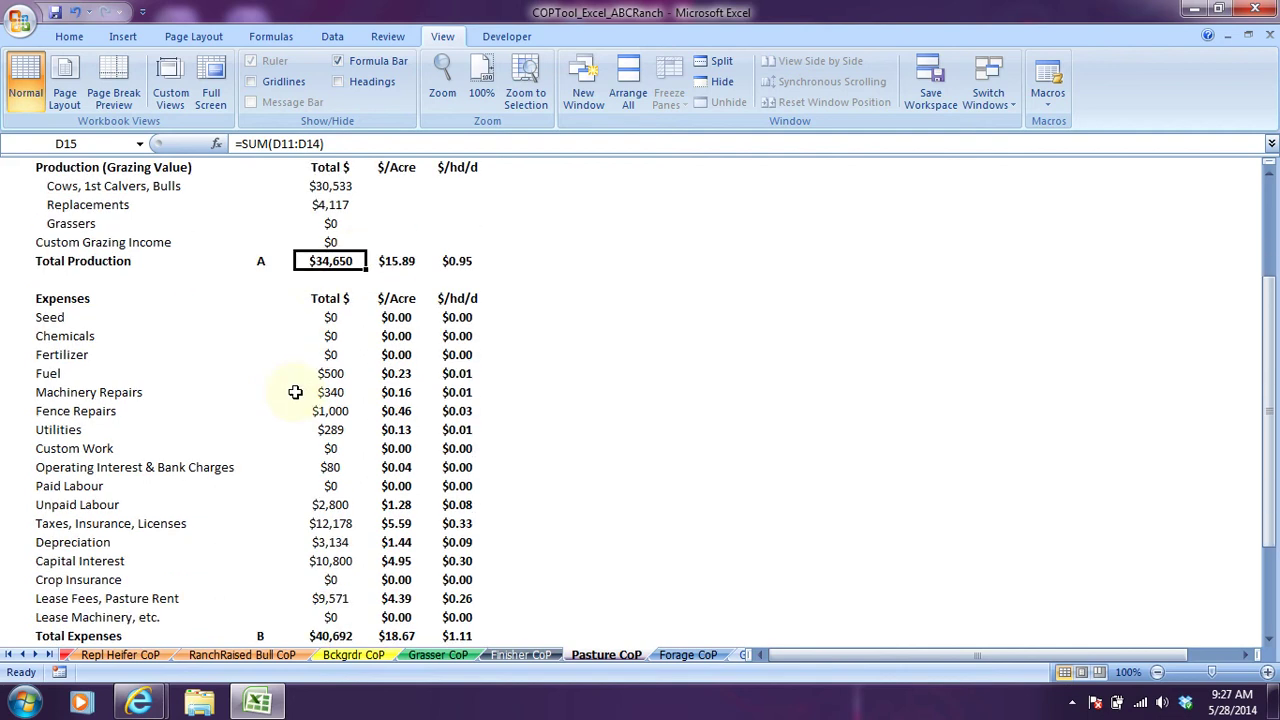
pyautogui.scroll(-1, 325, 505)
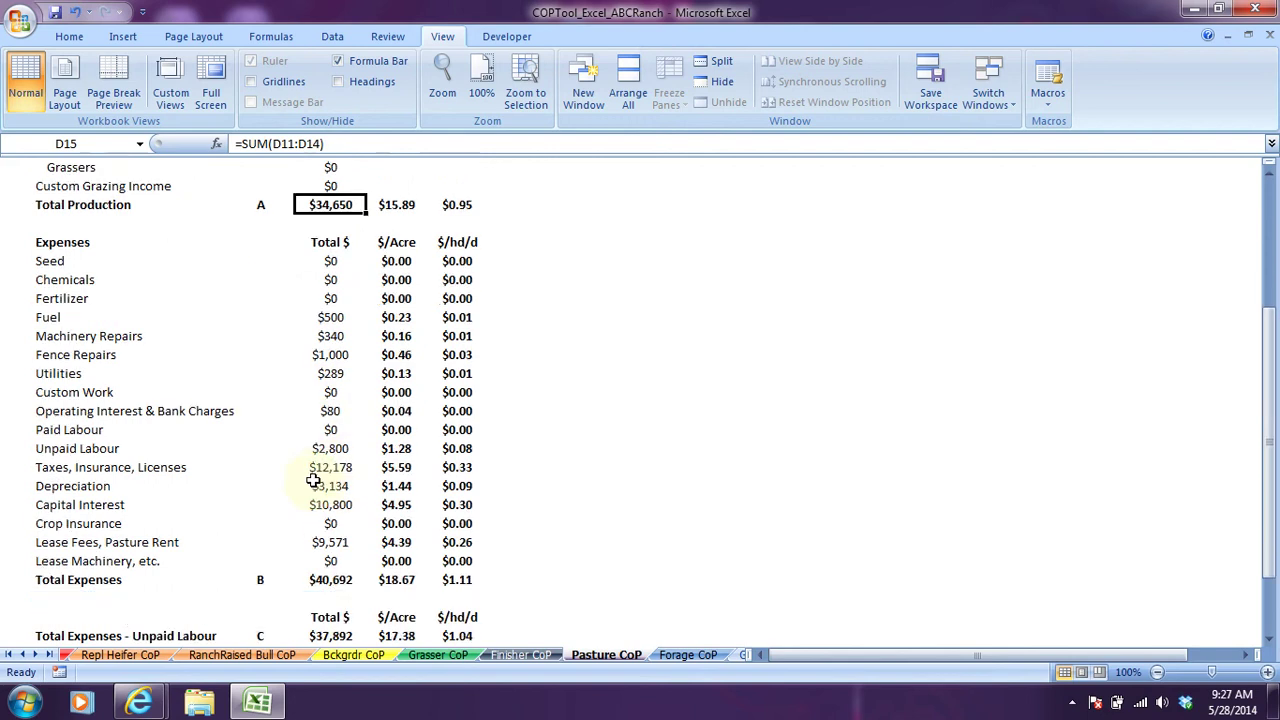
pyautogui.scroll(-2, 332, 525)
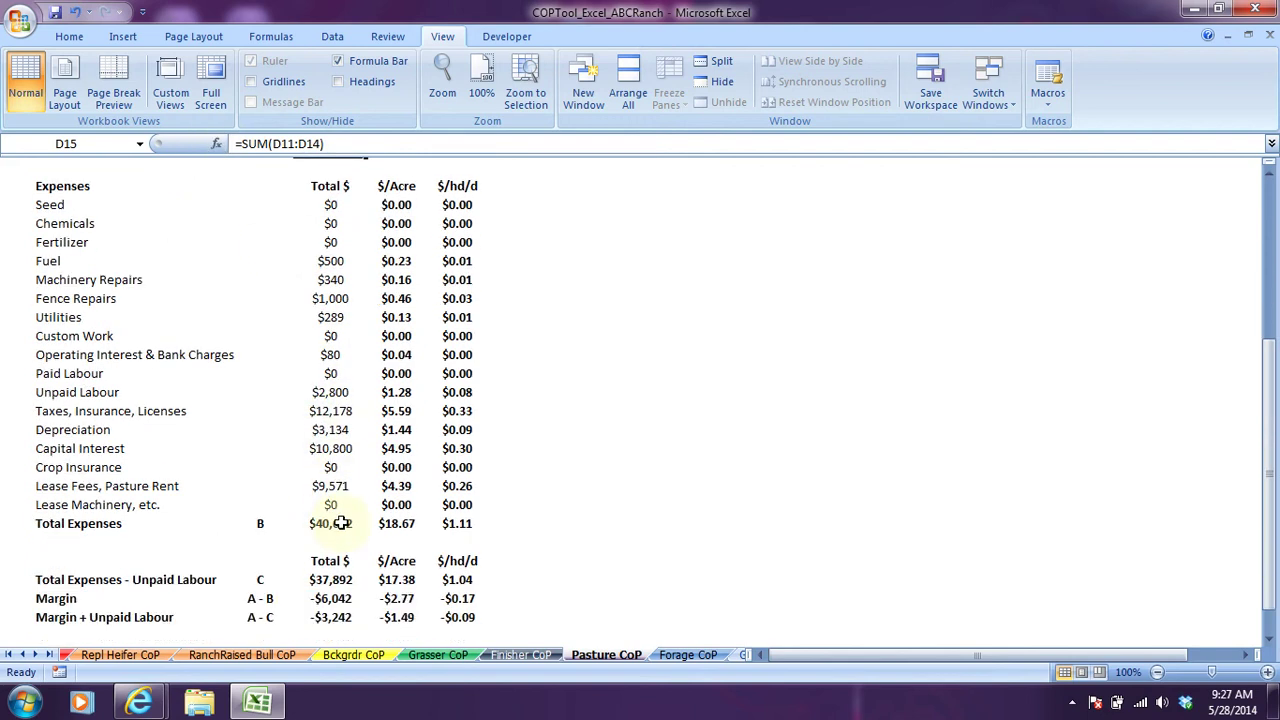
pyautogui.click(328, 465)
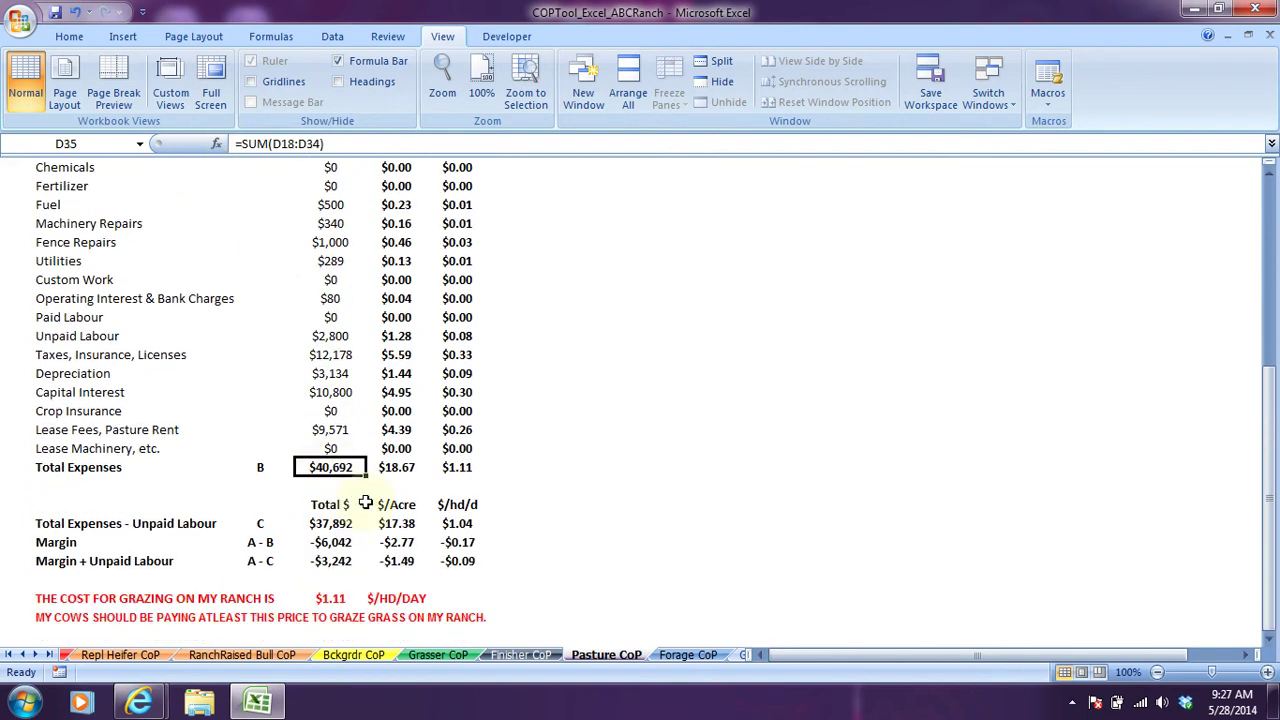
pyautogui.scroll(2, 356, 467)
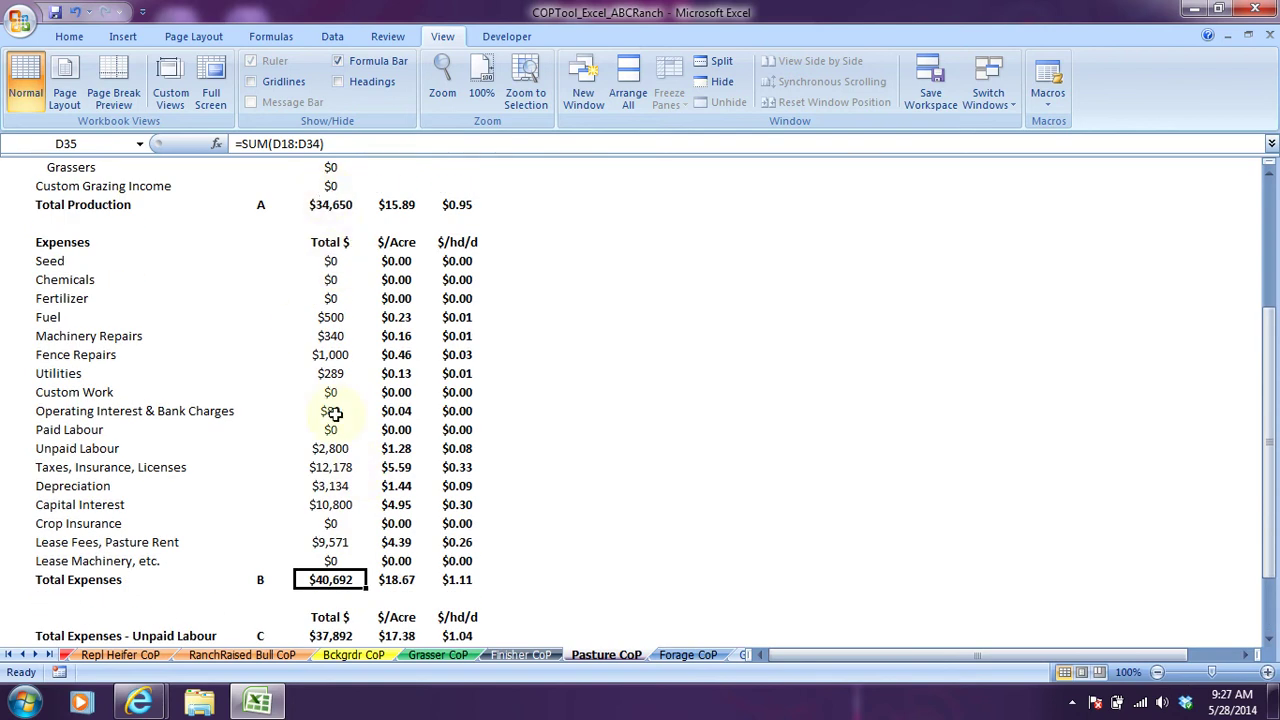
pyautogui.scroll(-3, 330, 415)
pyautogui.click(340, 484)
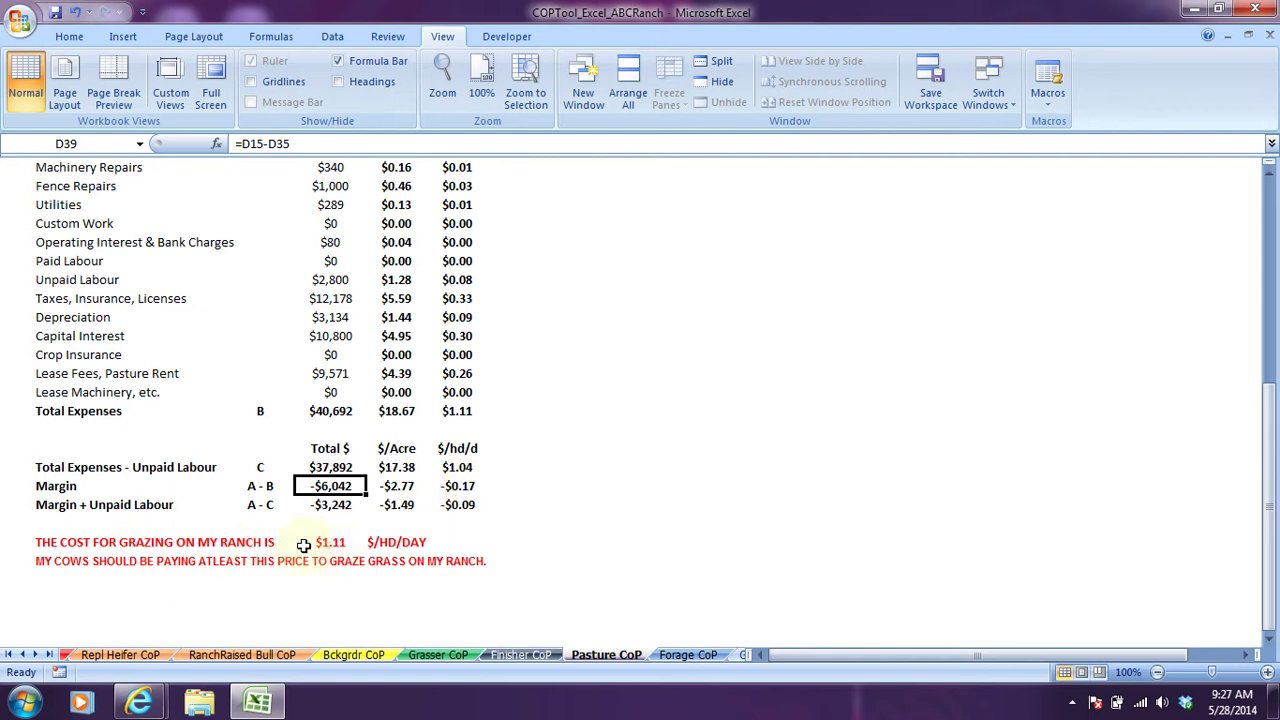
pyautogui.click(337, 543)
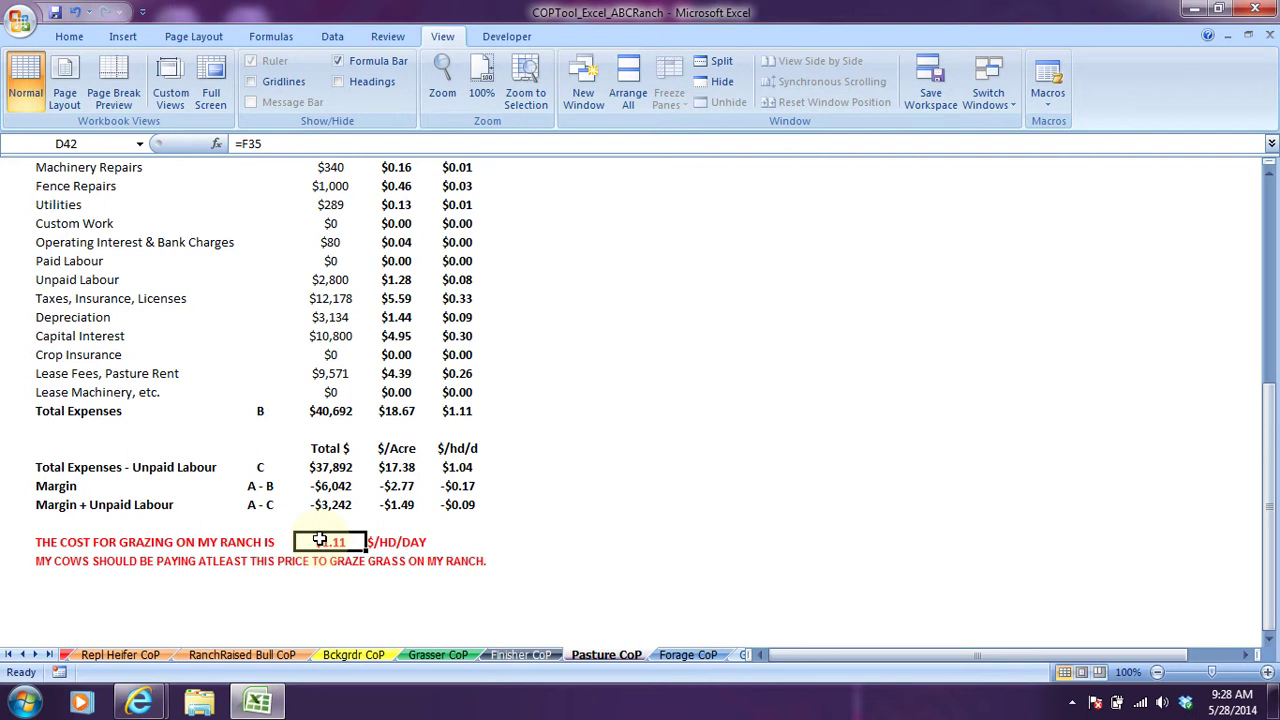
# Open the Forage CoP sheet, select the total expenses per tonne and return to the report's beginning
pyautogui.click(688, 655)
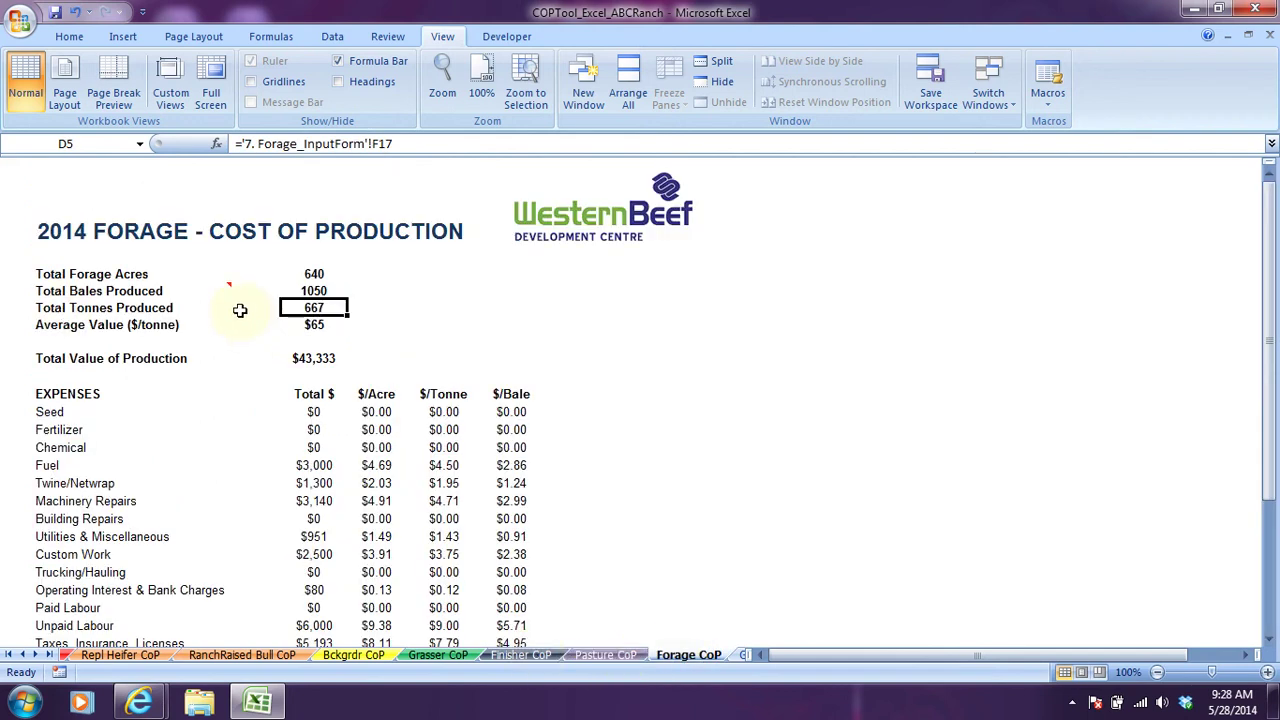
pyautogui.scroll(-7, 258, 322)
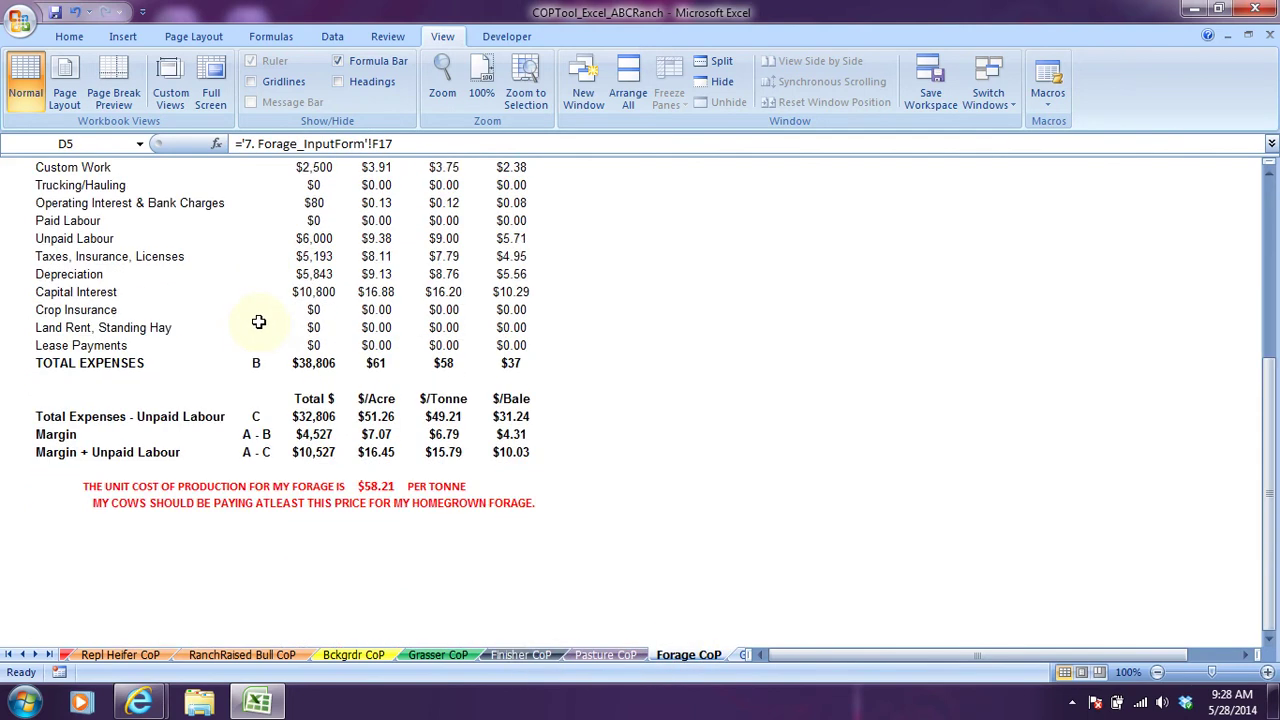
pyautogui.click(443, 362)
pyautogui.scroll(7, 443, 350)
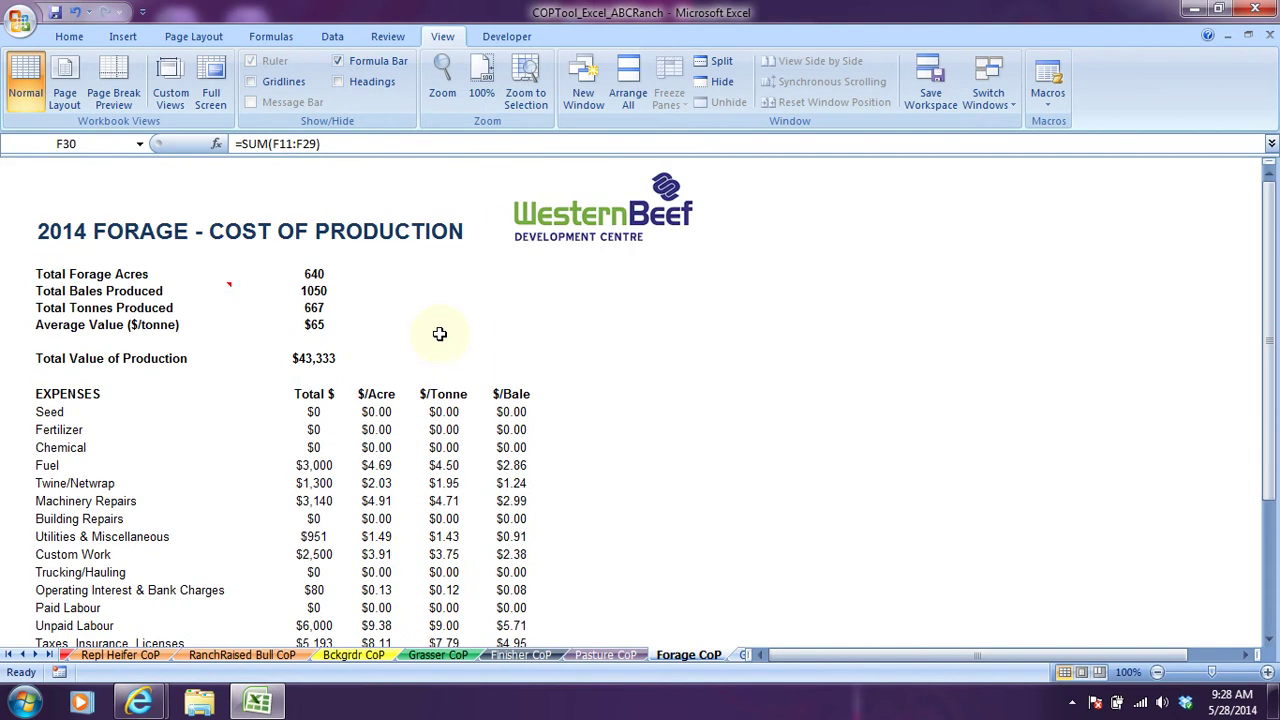
# Look over the forage expenses and margins, then select Total Forage Acres and hide the formula bar
pyautogui.scroll(-6, 440, 334)
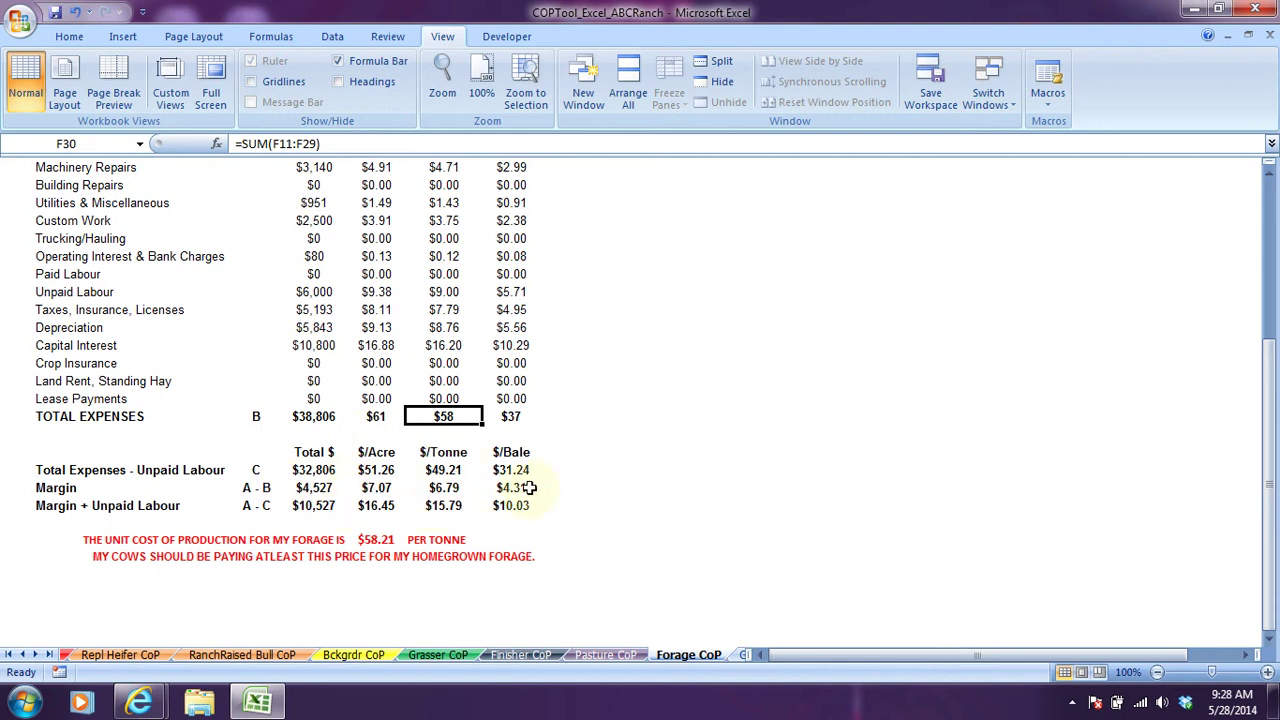
pyautogui.scroll(3, 256, 357)
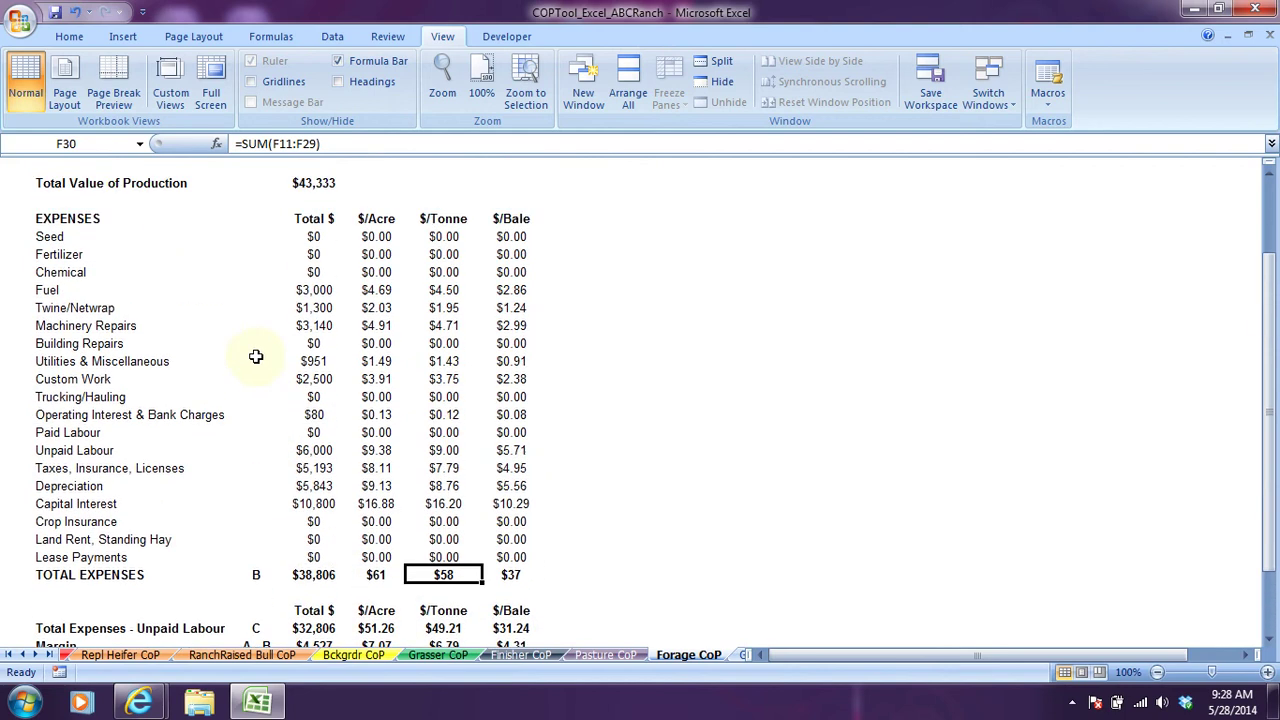
pyautogui.scroll(3, 256, 357)
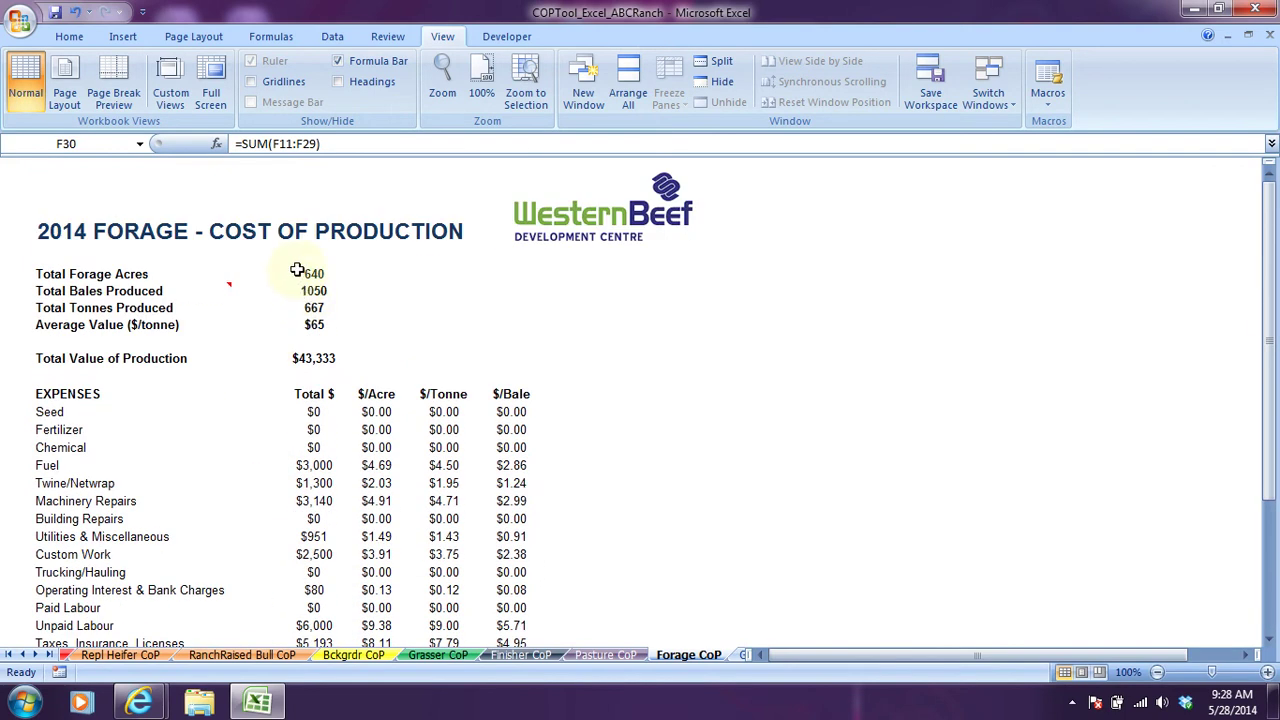
pyautogui.click(297, 272)
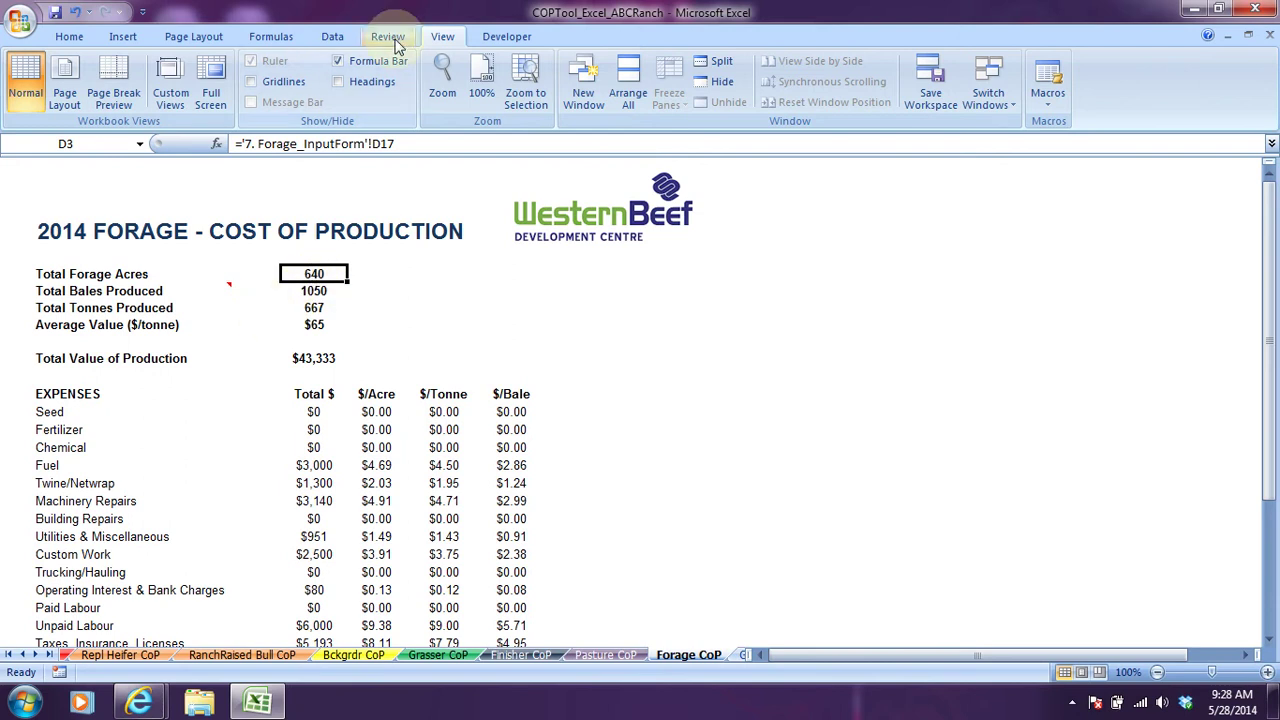
pyautogui.click(345, 61)
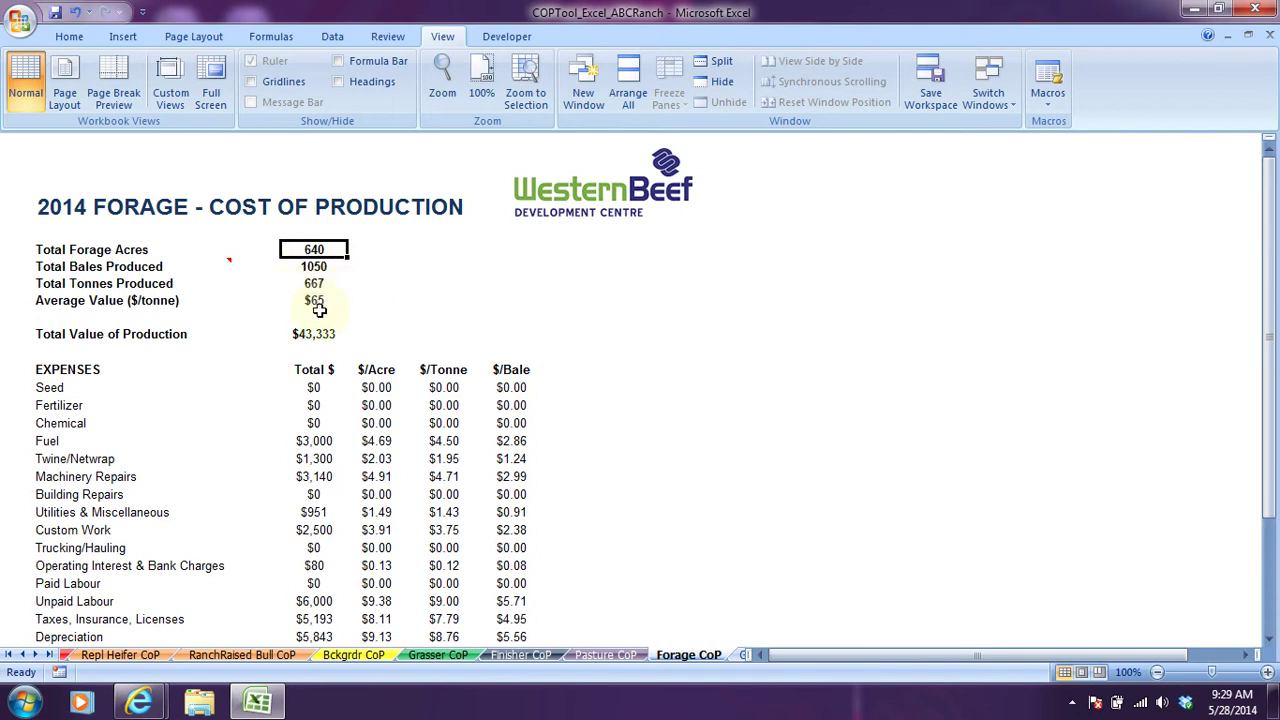
# Unprotect the Forage CoP sheet and set the forage Average Value ($/tonne) to 60
pyautogui.click(317, 306)
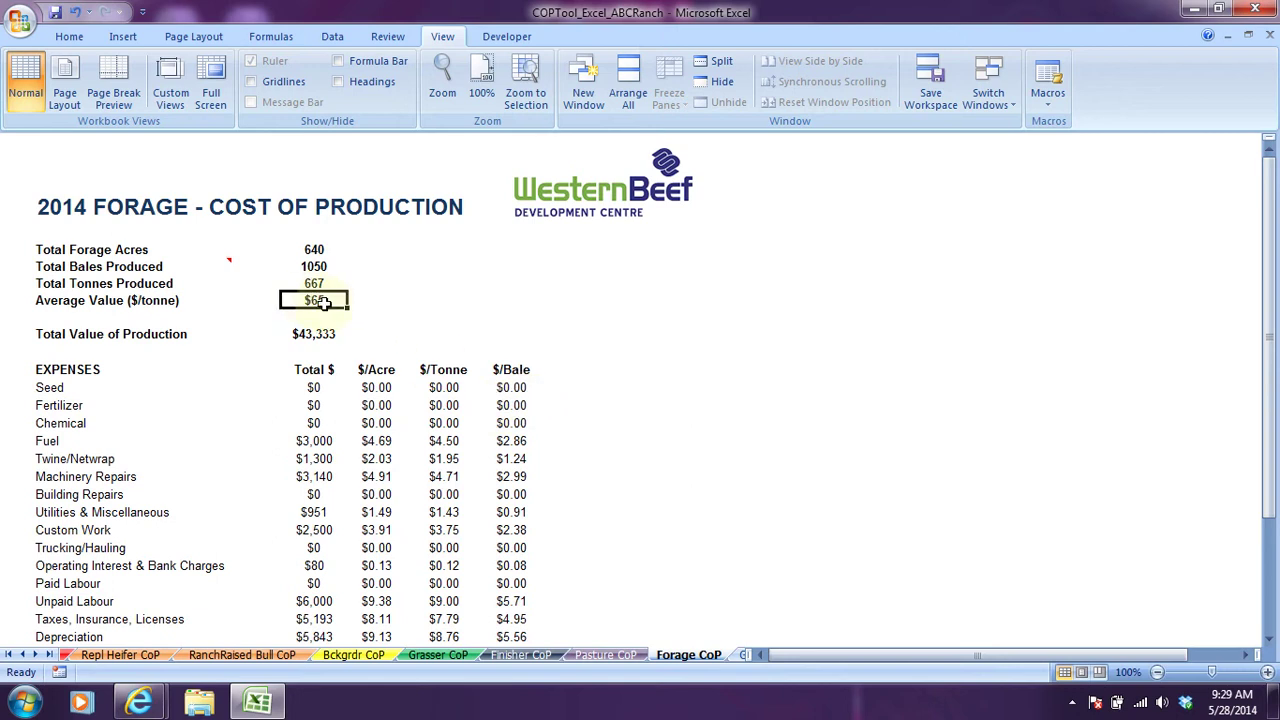
pyautogui.doubleClick(322, 303)
pyautogui.click(645, 407)
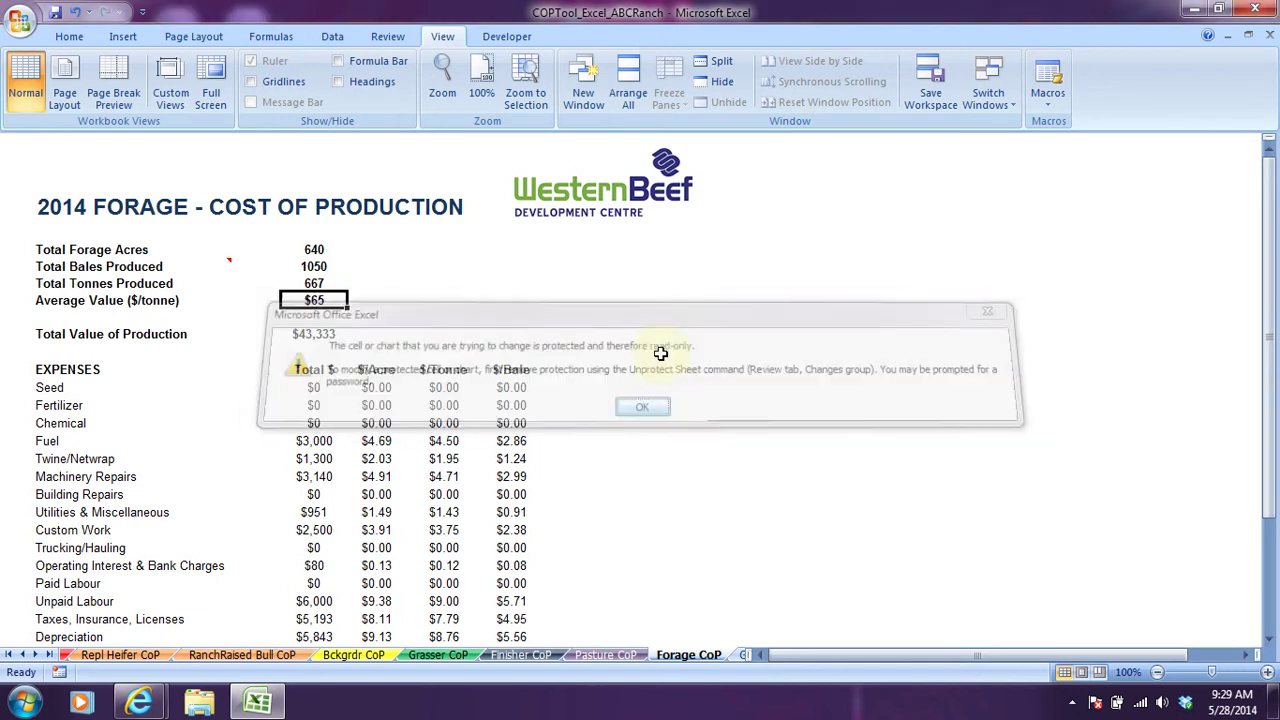
pyautogui.click(387, 36)
pyautogui.click(540, 85)
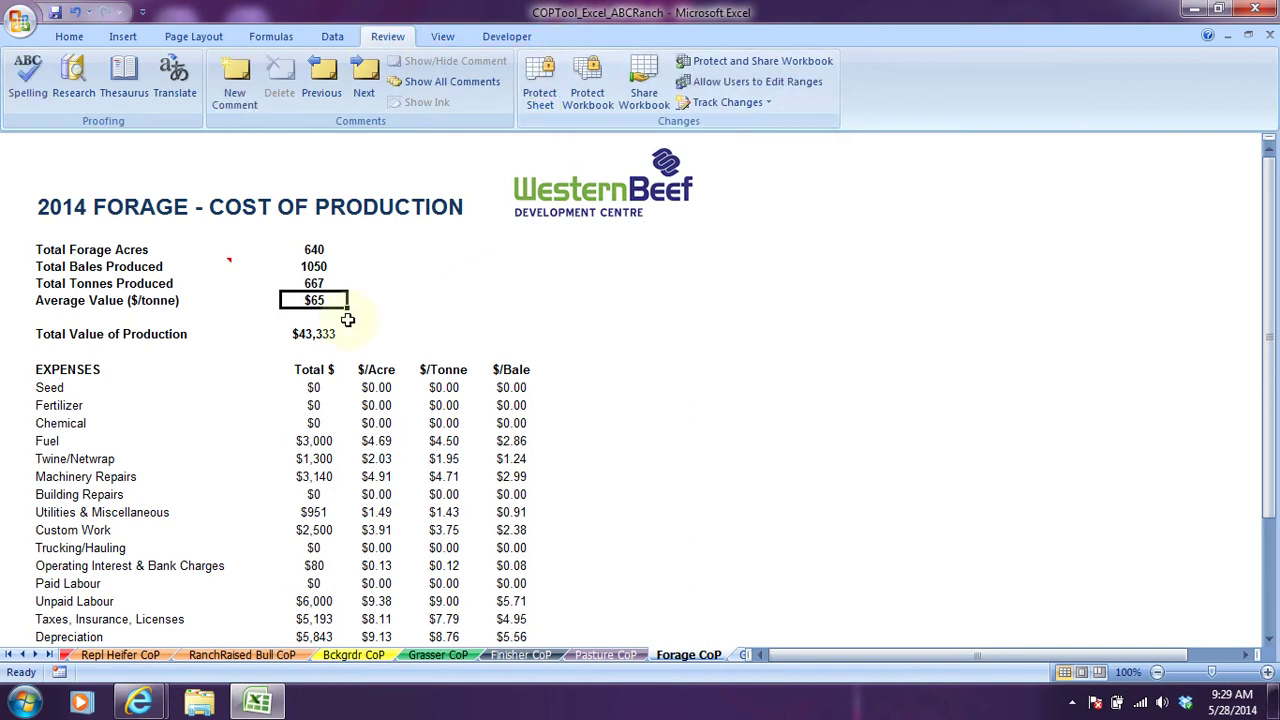
pyautogui.doubleClick(316, 303)
pyautogui.press('Escape')
# Select the forage's Total Value of Production and check it against the total expenses and margin rows
pyautogui.scroll(-5, 300, 343)
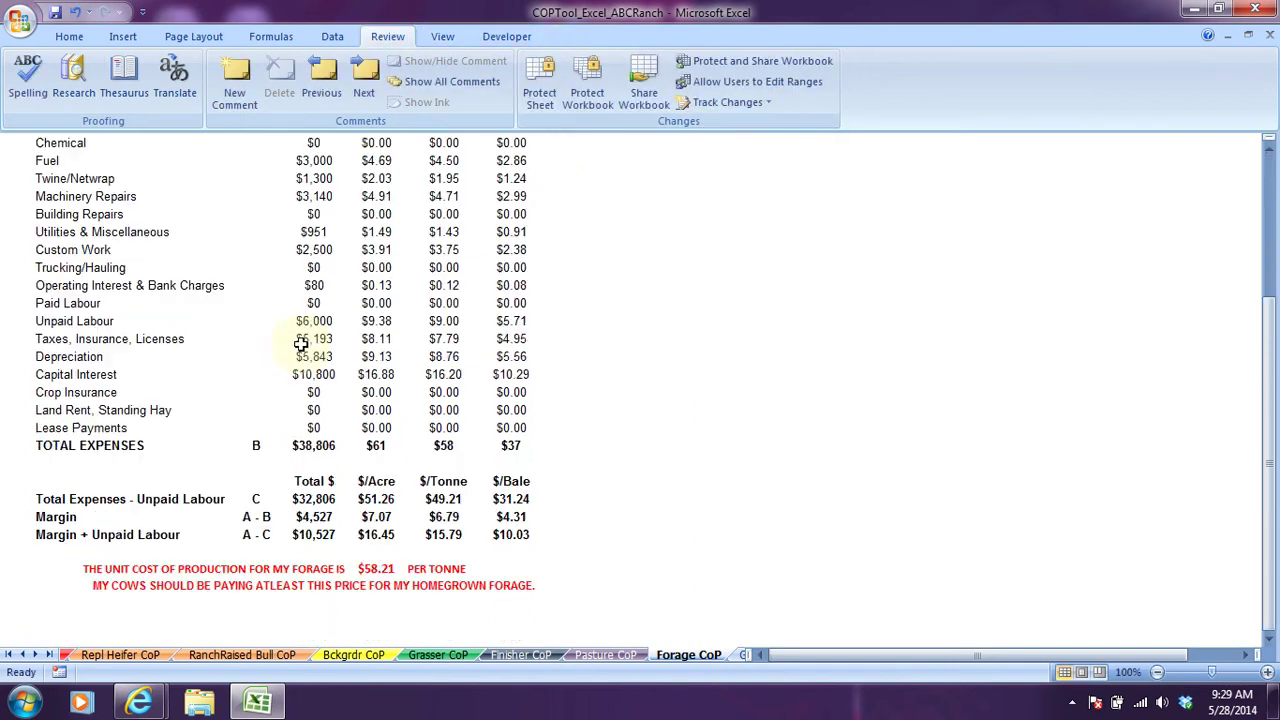
pyautogui.scroll(-1, 301, 343)
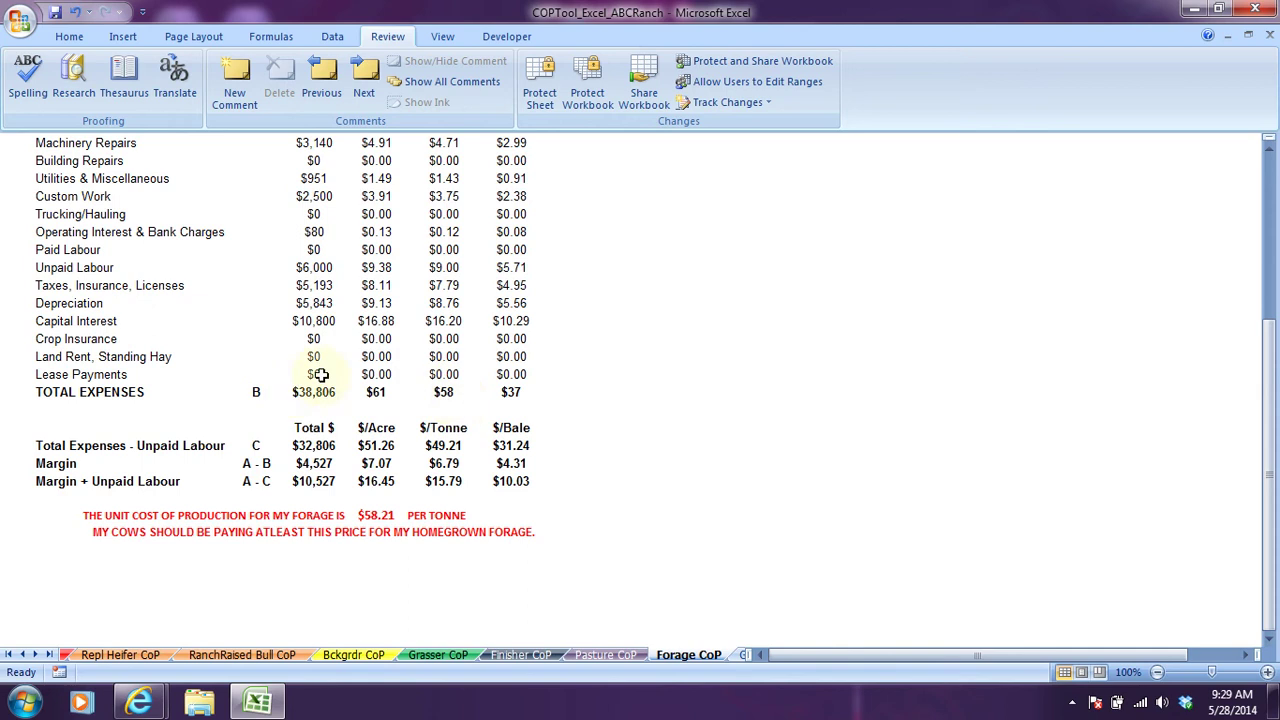
pyautogui.scroll(6, 320, 374)
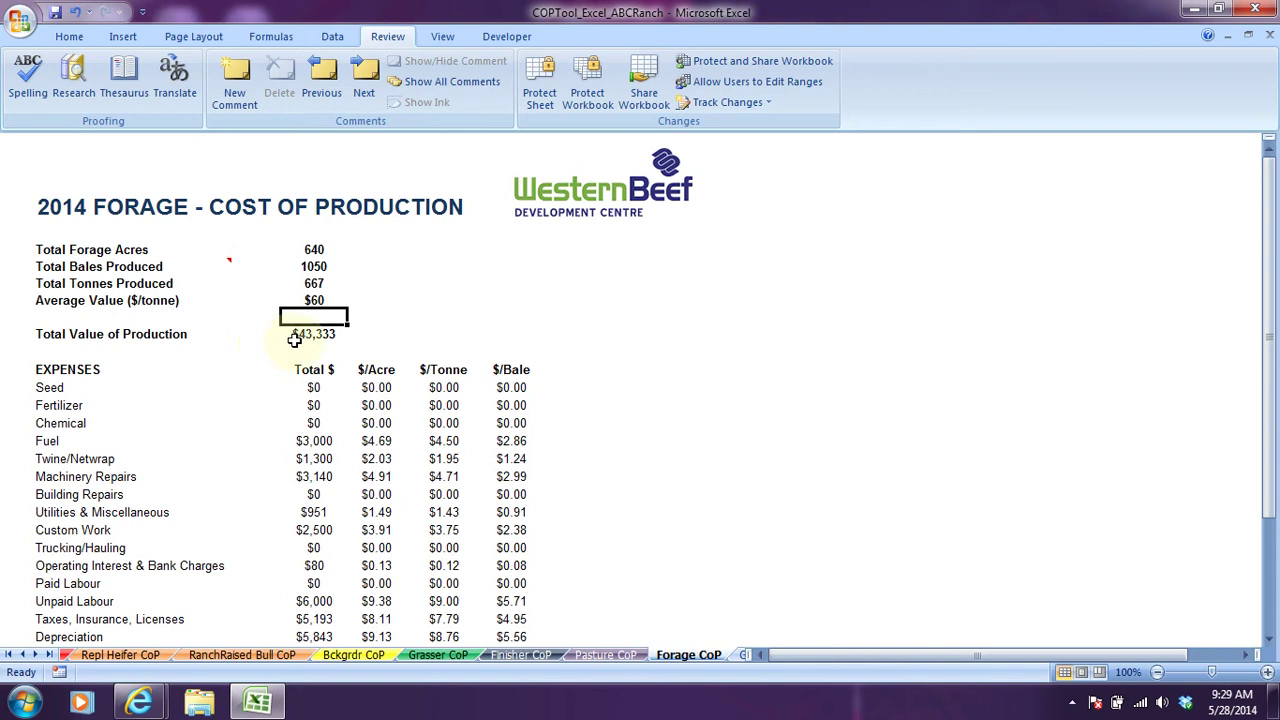
pyautogui.click(294, 338)
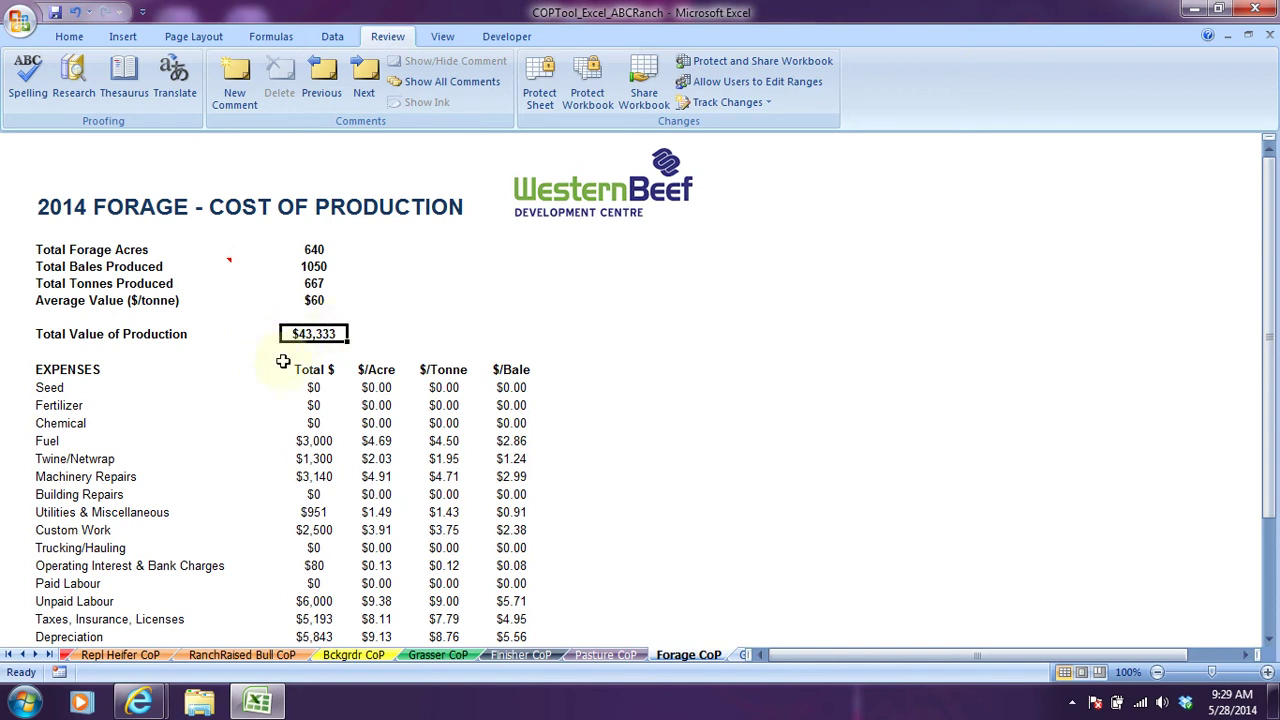
pyautogui.scroll(-4, 285, 395)
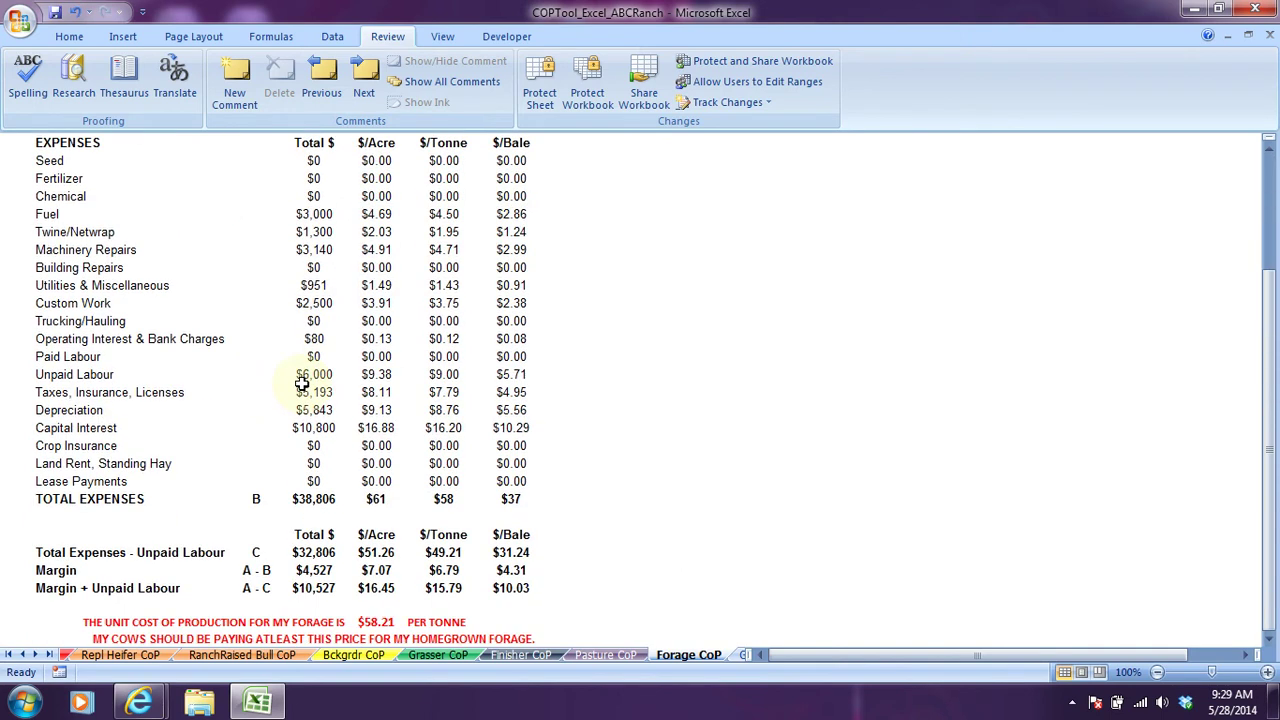
pyautogui.scroll(-1, 302, 384)
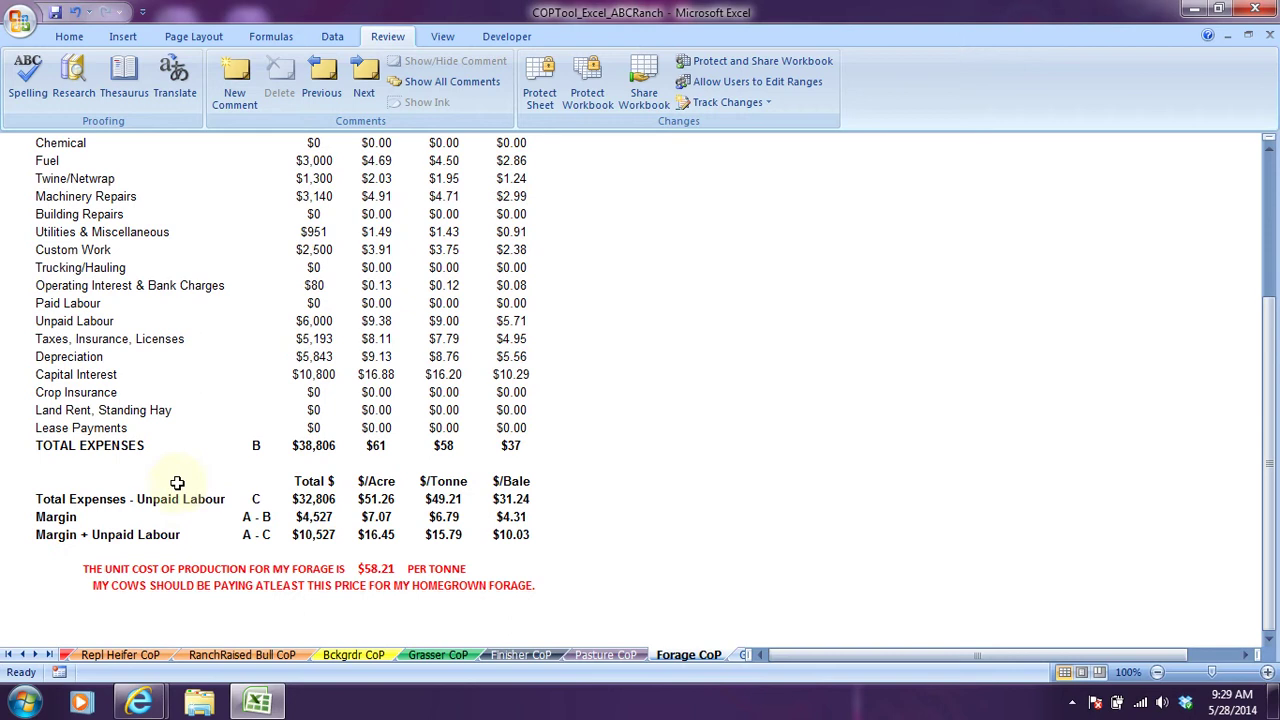
# Show the formula bar and select the forage's total expenses in dollars to examine the formula alongside the expense rows
pyautogui.click(436, 36)
pyautogui.click(362, 61)
pyautogui.click(298, 482)
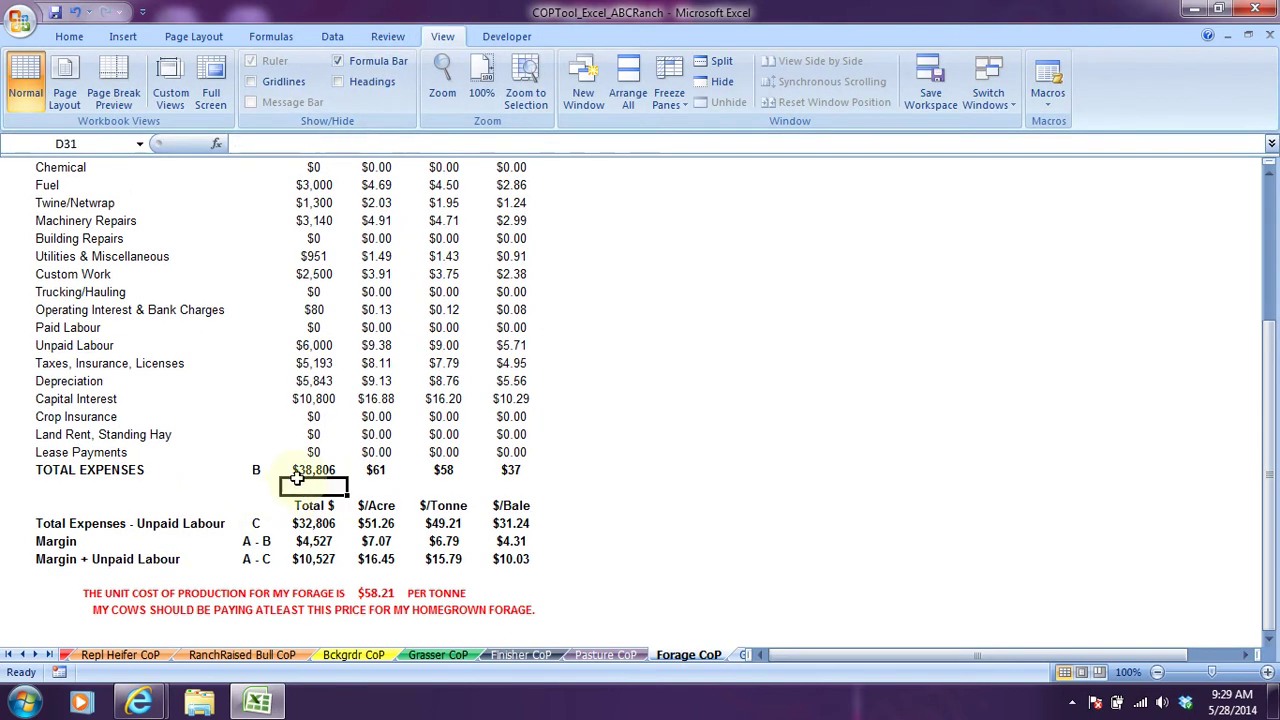
pyautogui.click(300, 471)
pyautogui.press('Right')
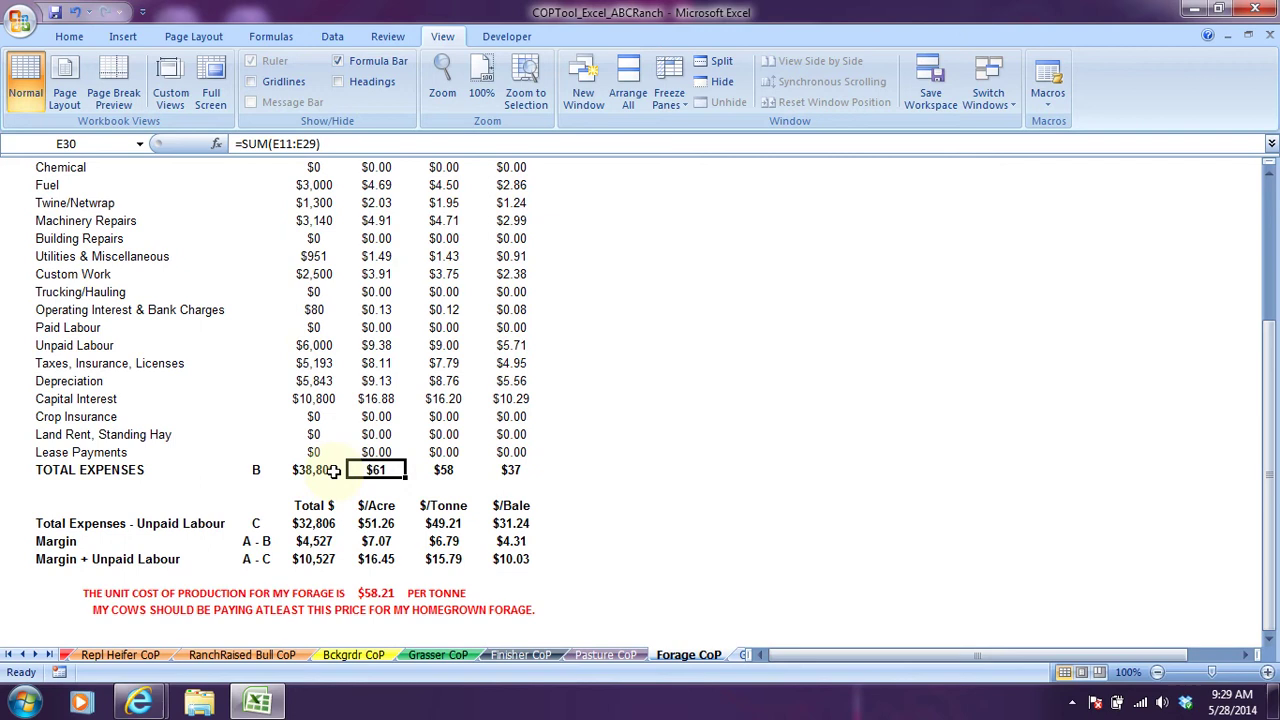
pyautogui.click(334, 470)
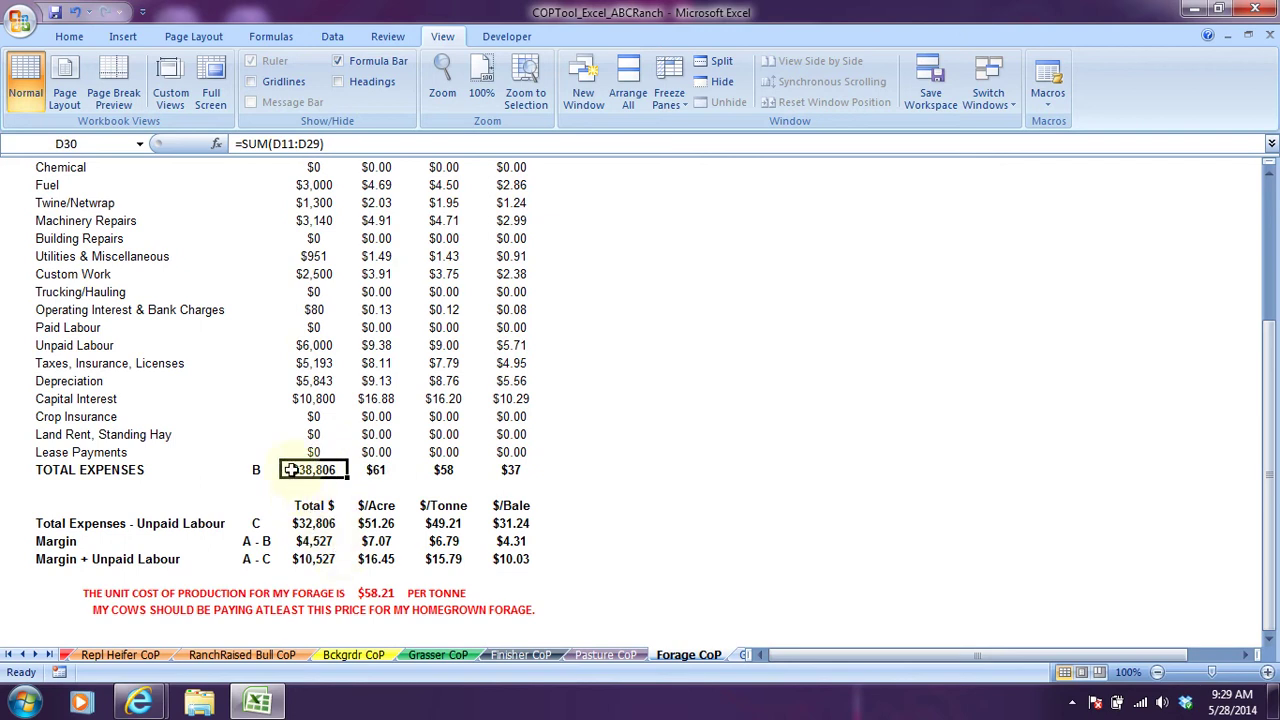
pyautogui.scroll(2, 375, 398)
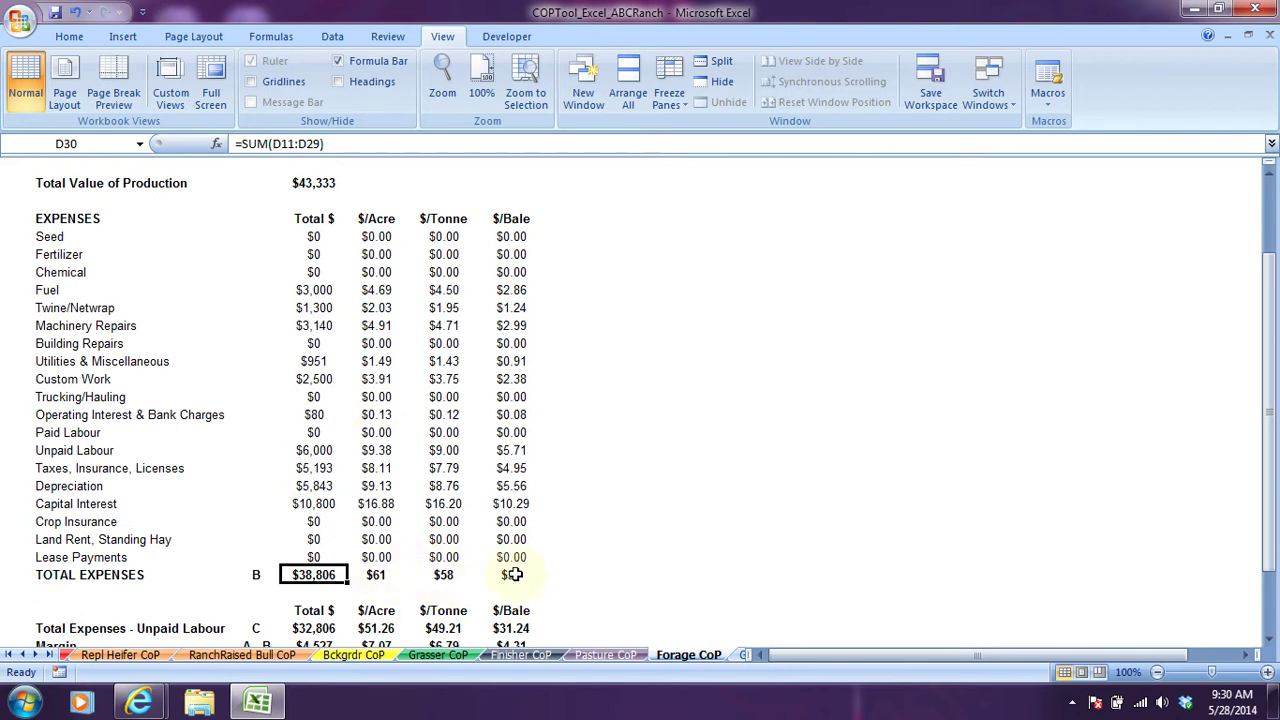
pyautogui.scroll(-2, 314, 528)
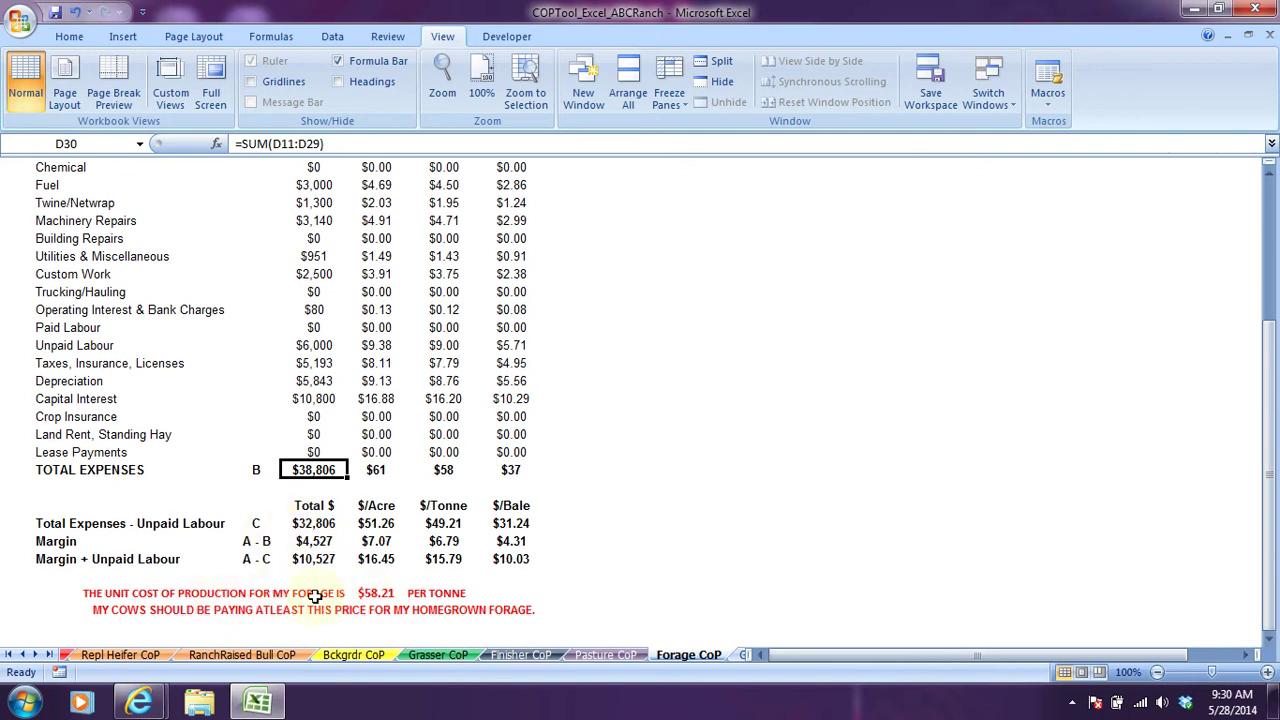
# Select the forage's unit cost of production per tonne and compare it with the average value in the report summary
pyautogui.click(387, 594)
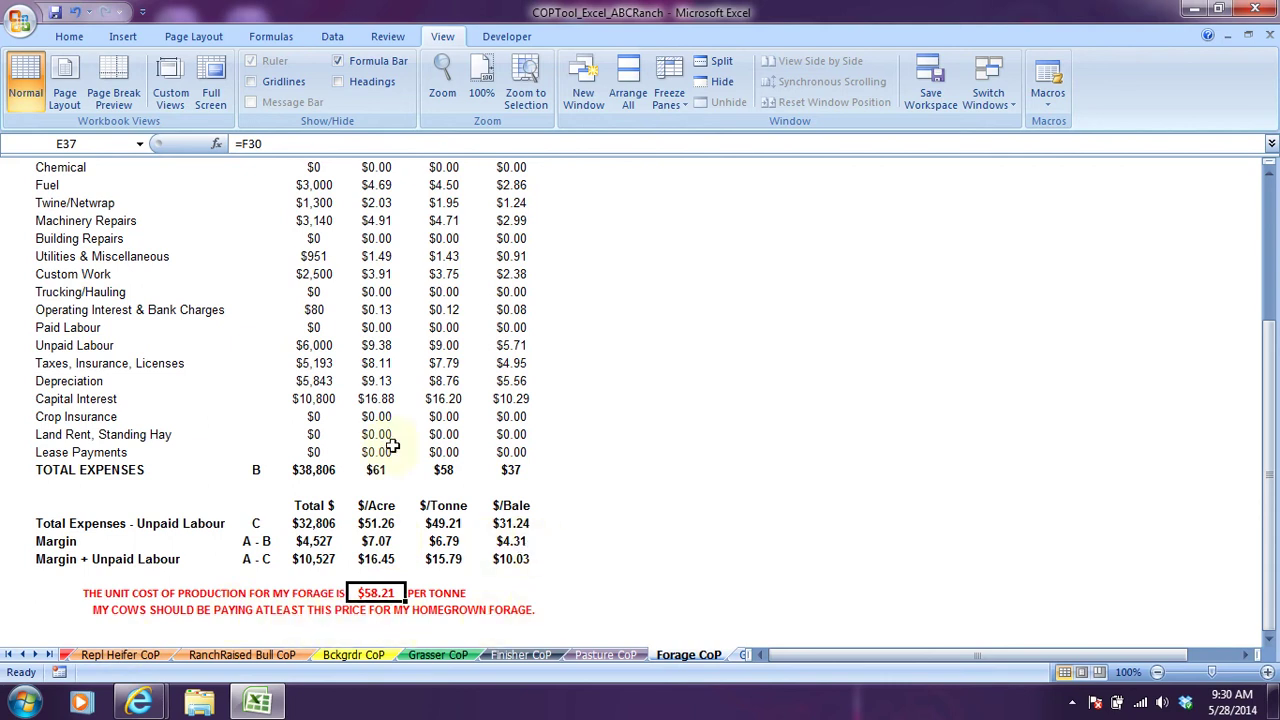
pyautogui.scroll(5, 392, 418)
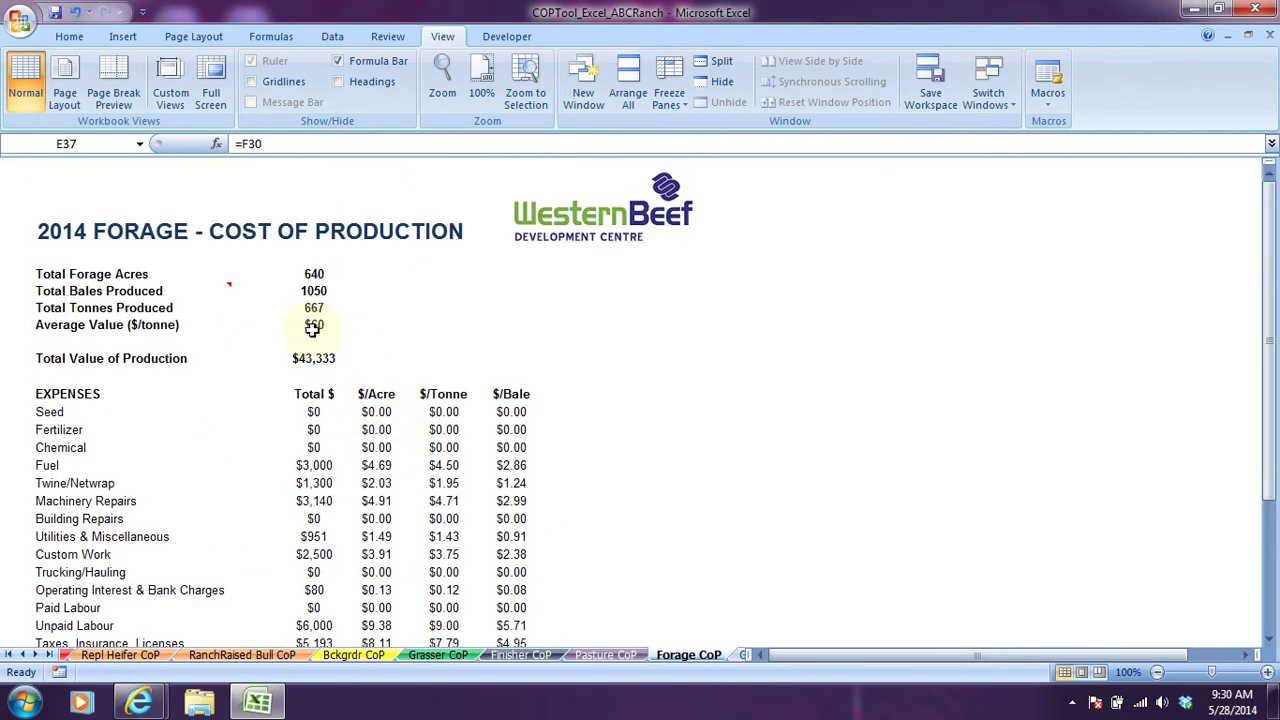
pyautogui.scroll(-2, 257, 372)
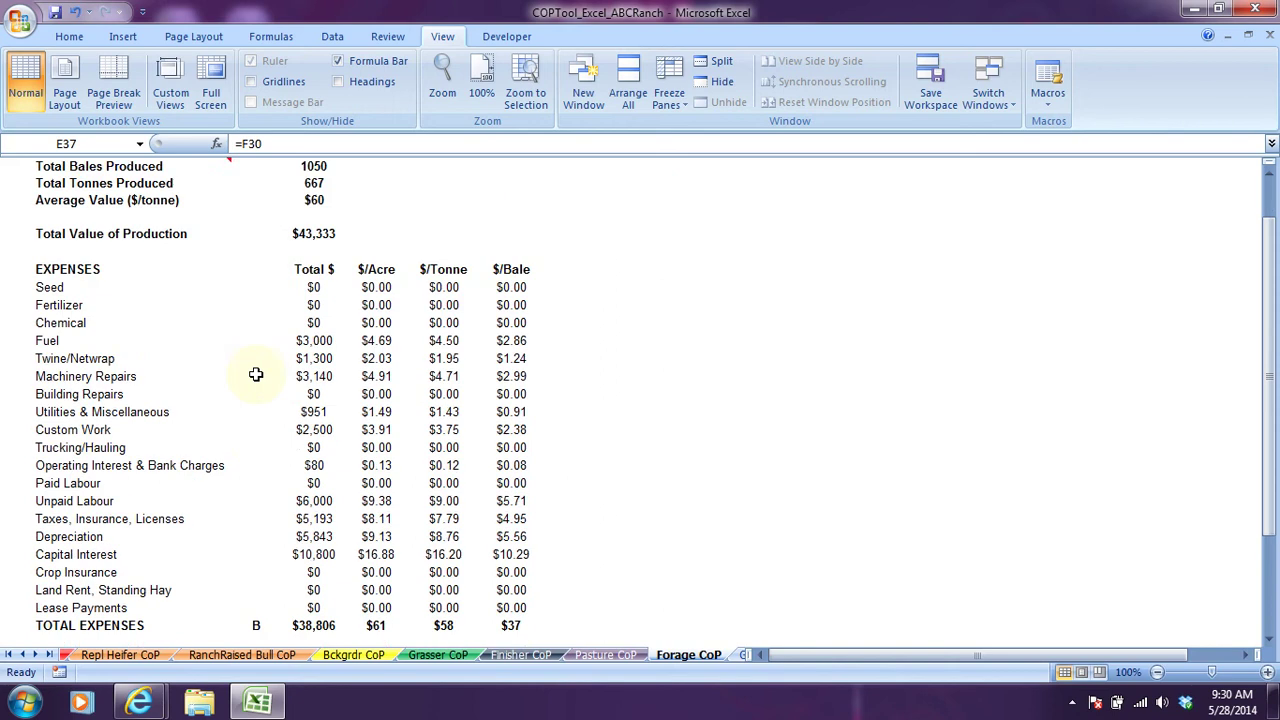
pyautogui.scroll(-2, 253, 380)
pyautogui.scroll(4, 253, 380)
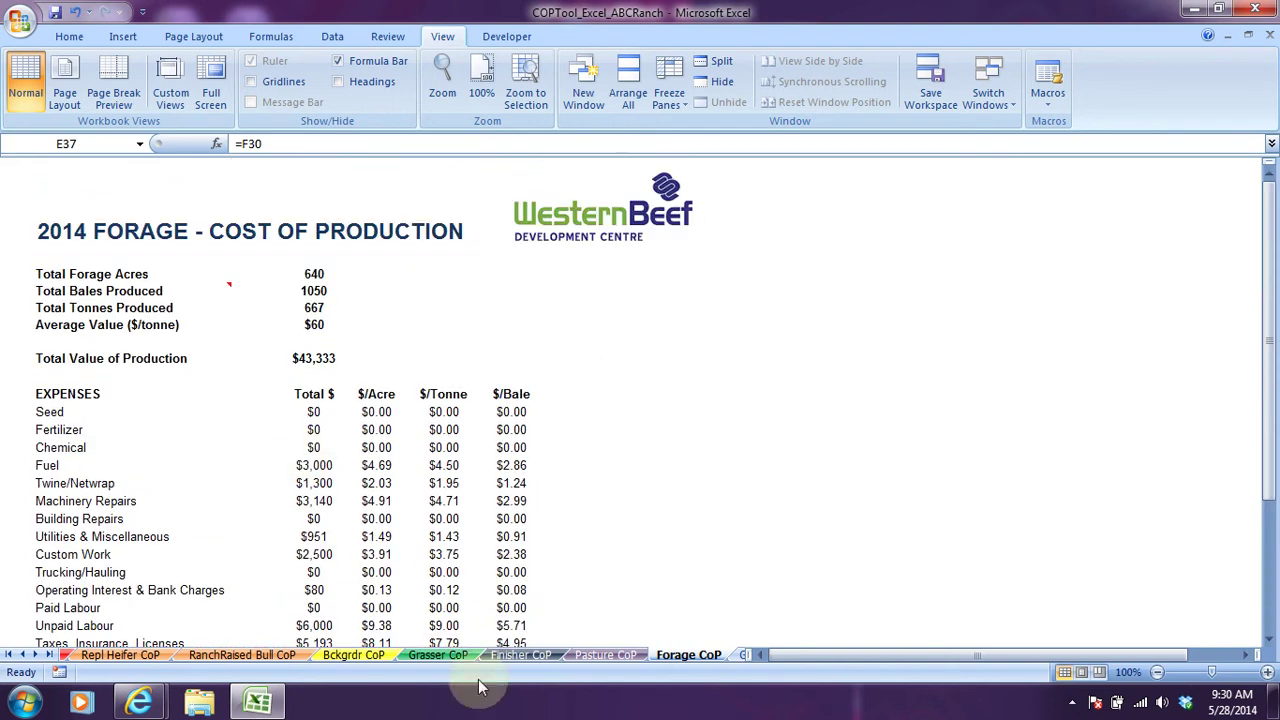
# Look at the Grain CoP sheet, then open the Winners_Losers report and hide the formula bar
pyautogui.click(743, 655)
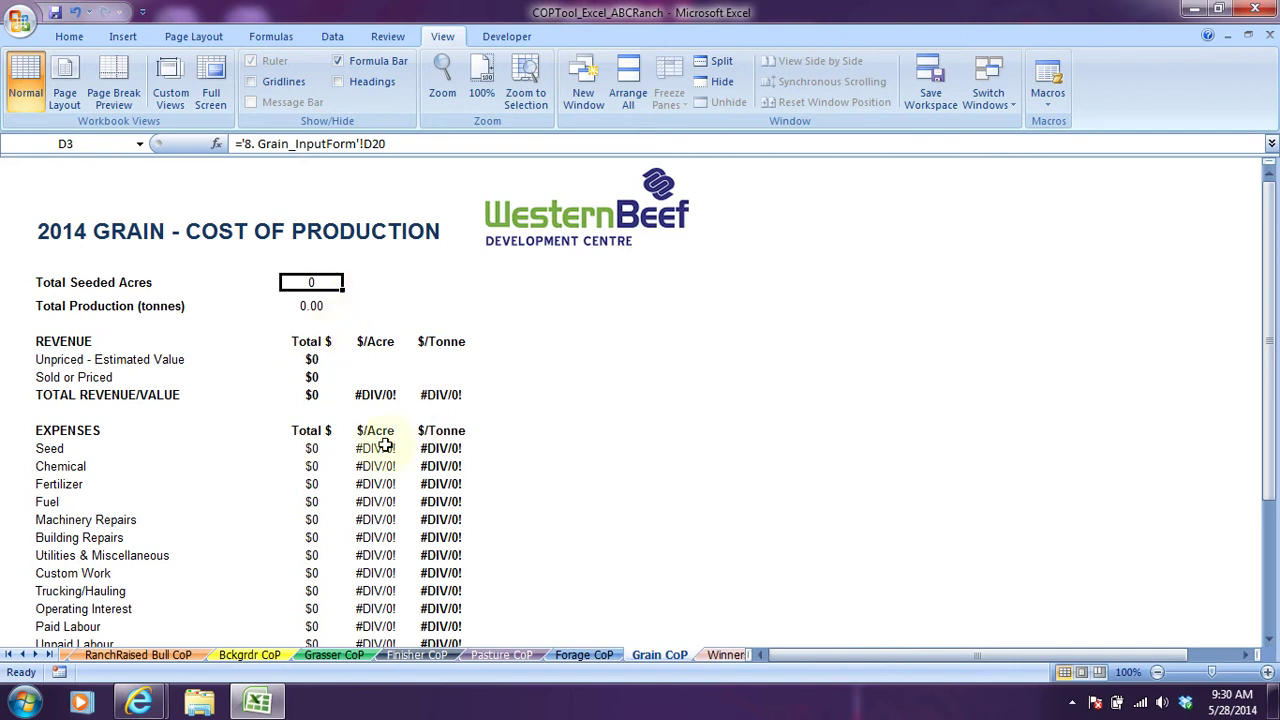
pyautogui.click(725, 655)
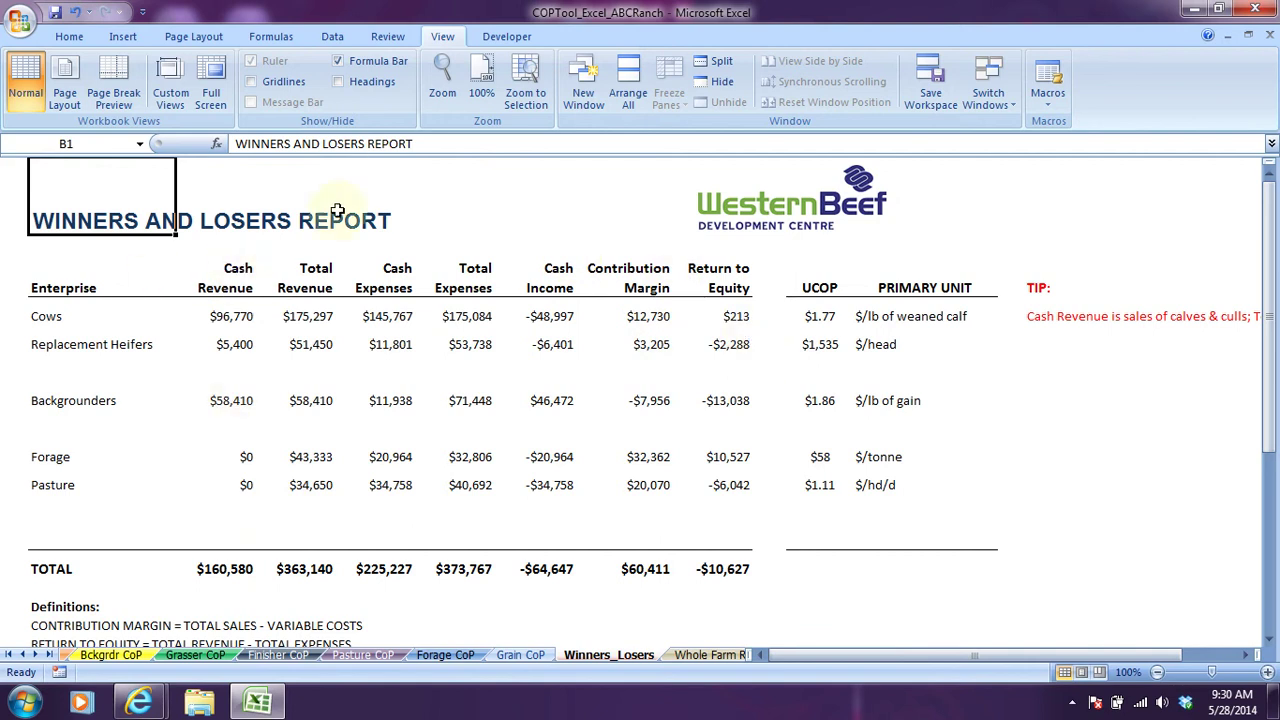
pyautogui.click(40, 316)
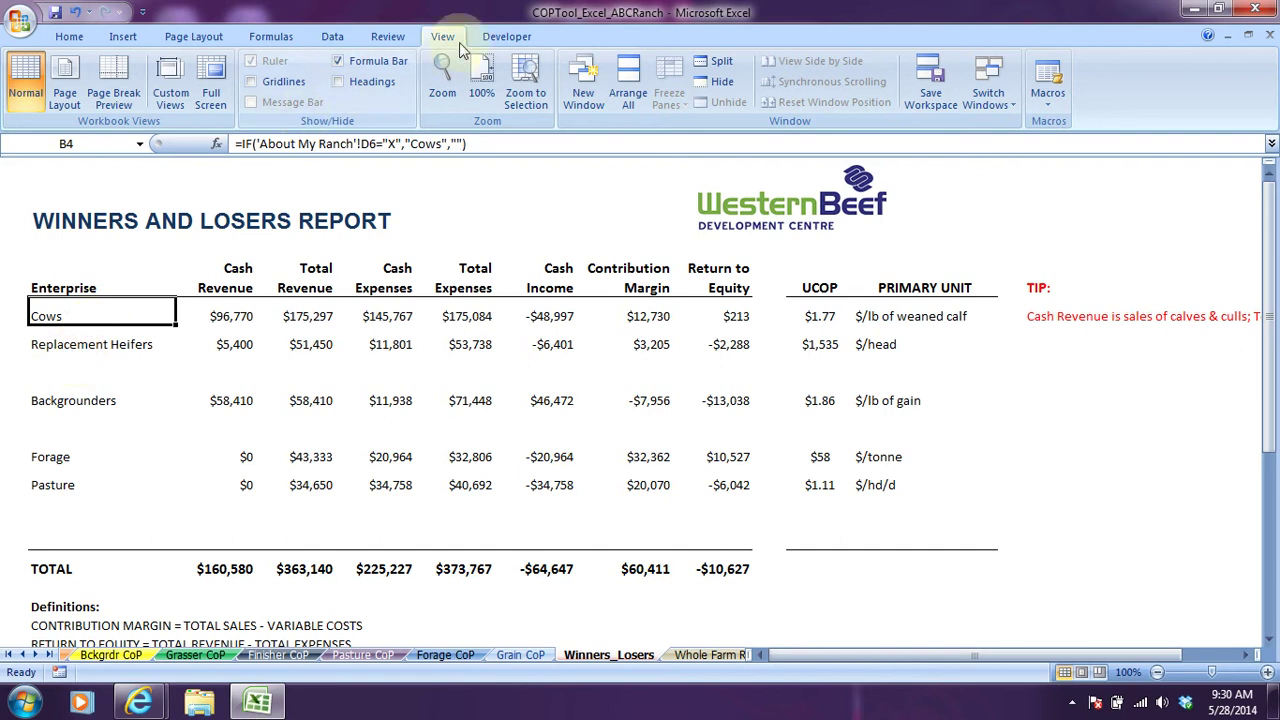
pyautogui.click(358, 61)
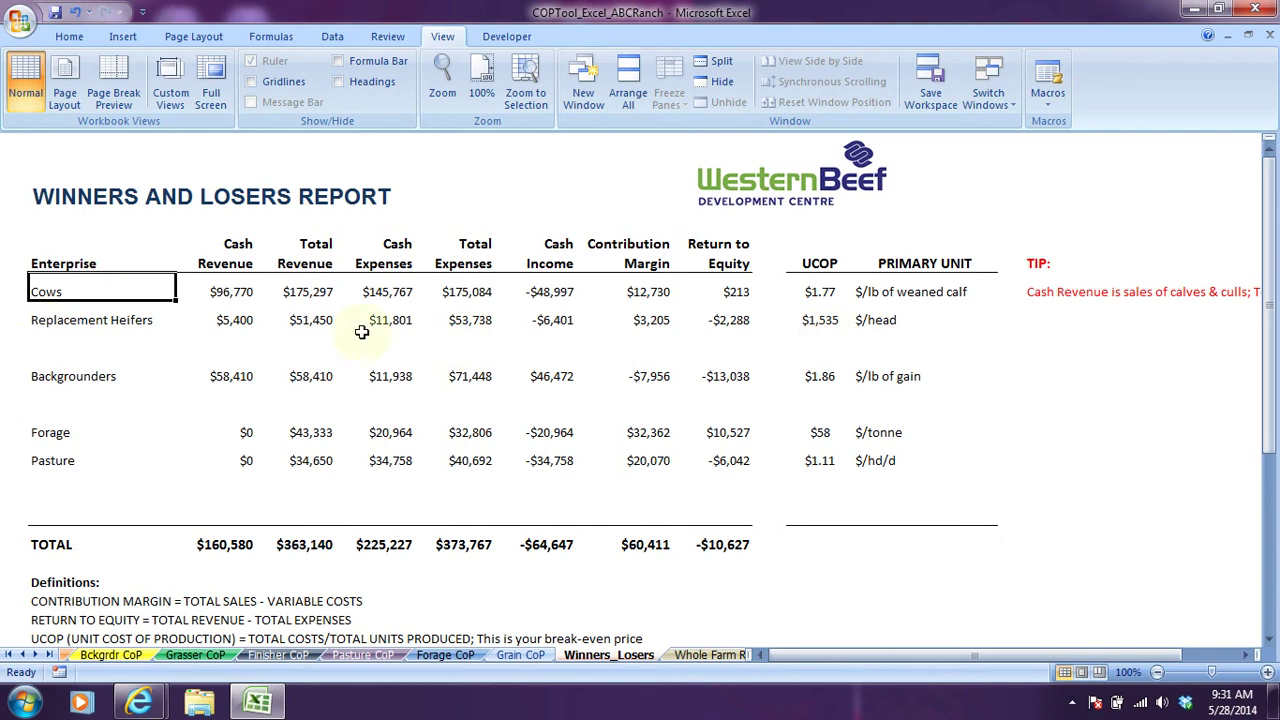
# Select the replacement heifers' cash revenue, then go through the UCOP values for replacement heifers, backgrounders, forage and pasture
pyautogui.click(54, 346)
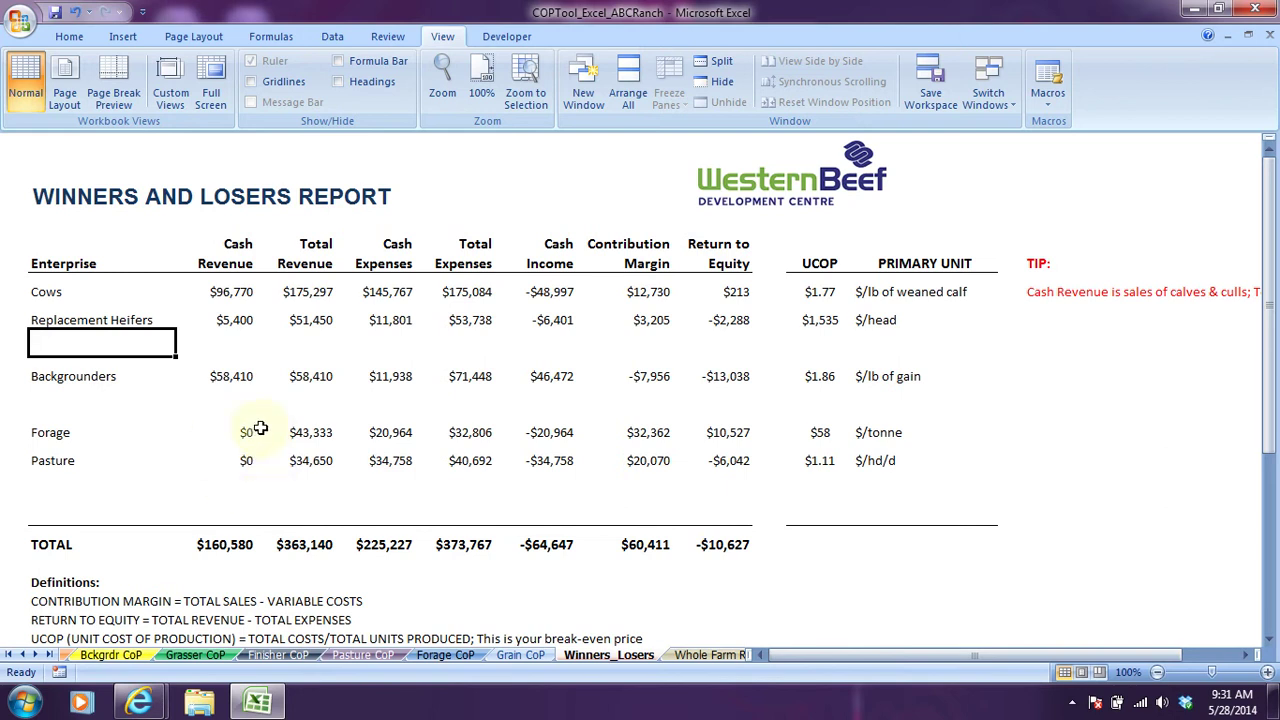
pyautogui.click(241, 322)
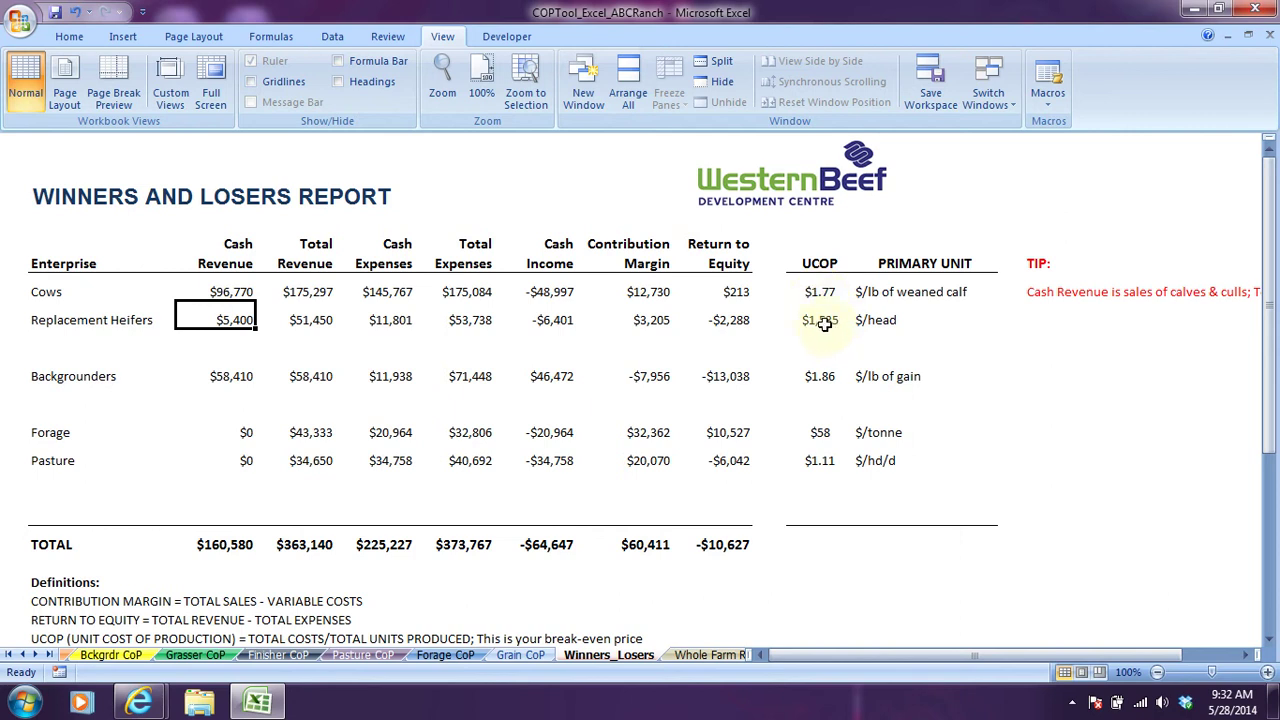
pyautogui.click(826, 324)
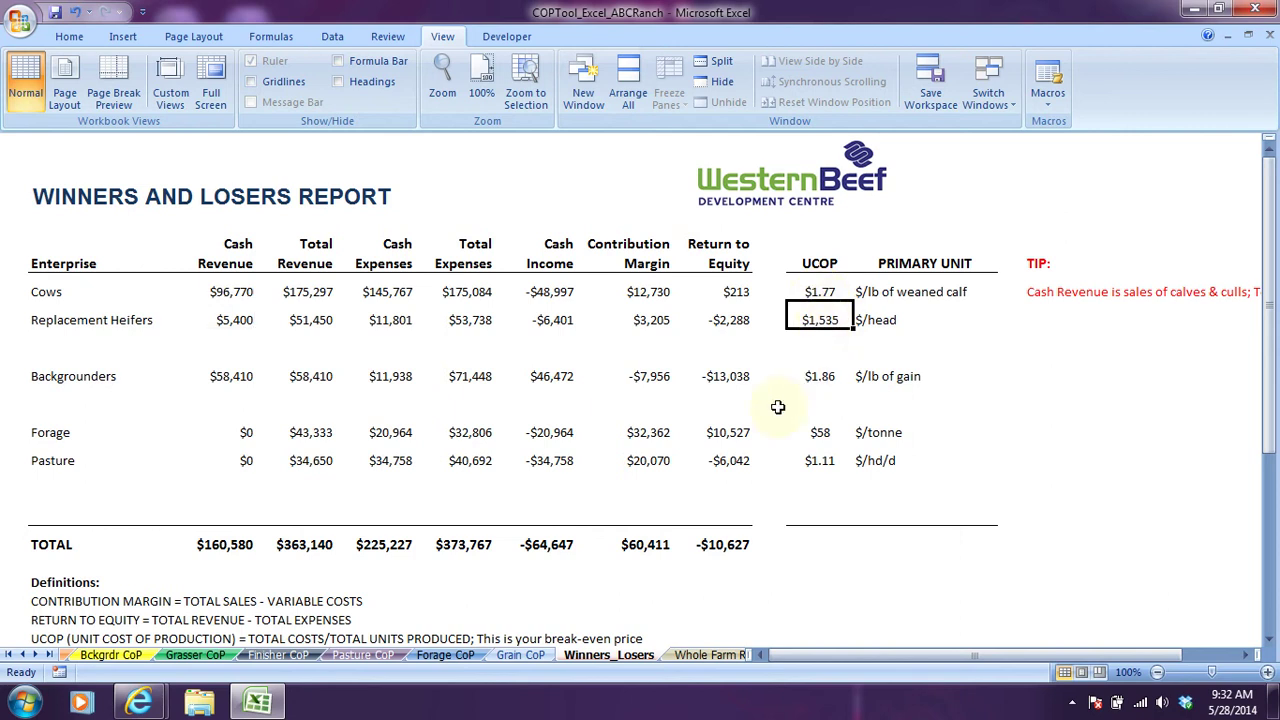
pyautogui.click(820, 378)
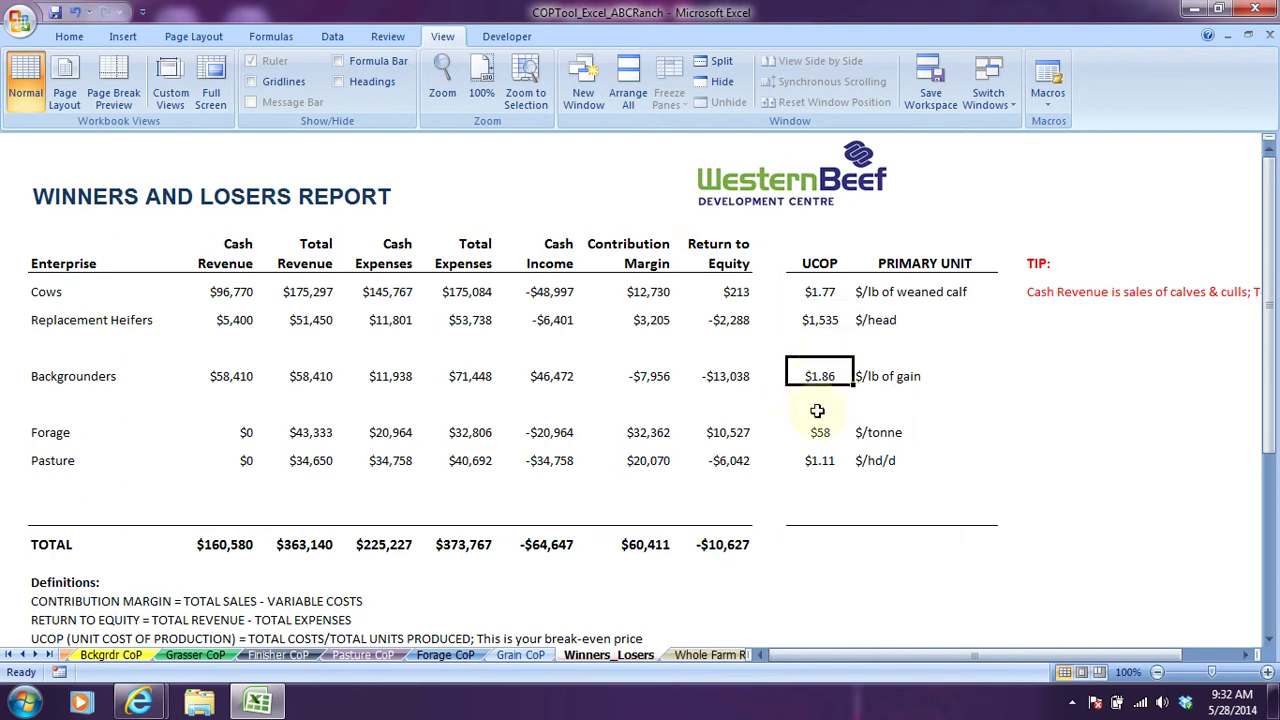
pyautogui.click(806, 438)
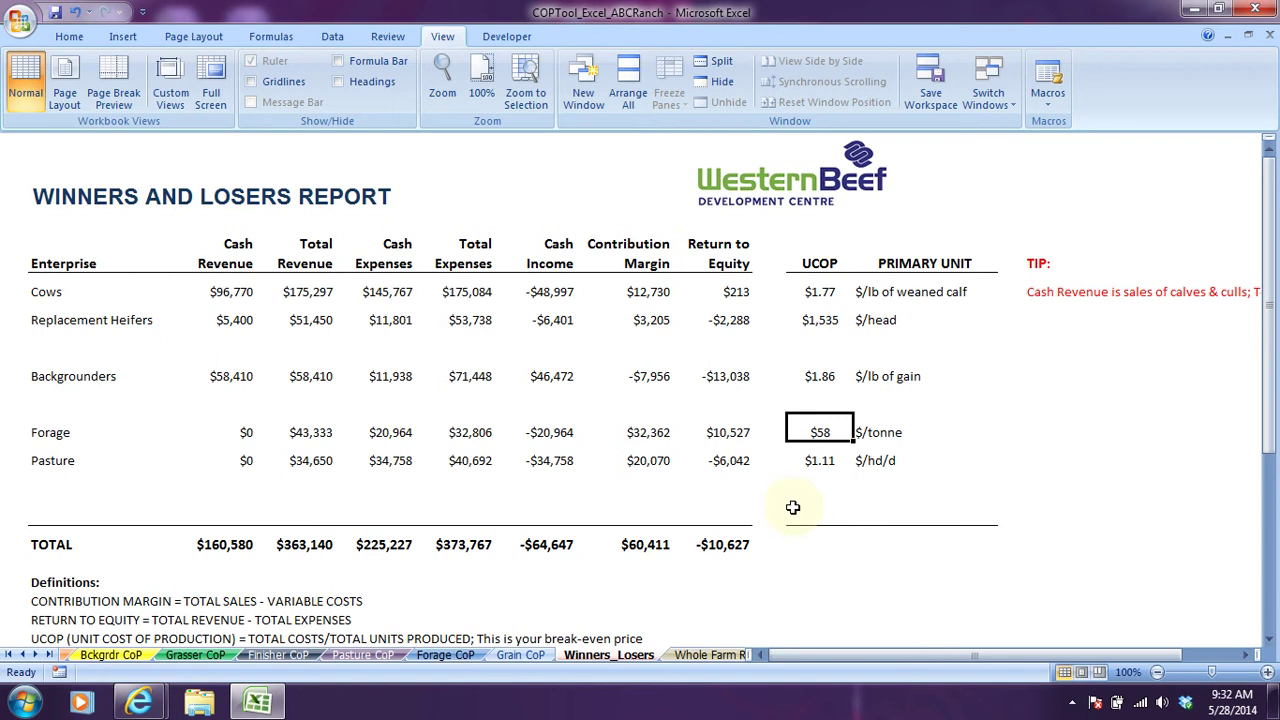
pyautogui.click(814, 473)
pyautogui.click(818, 460)
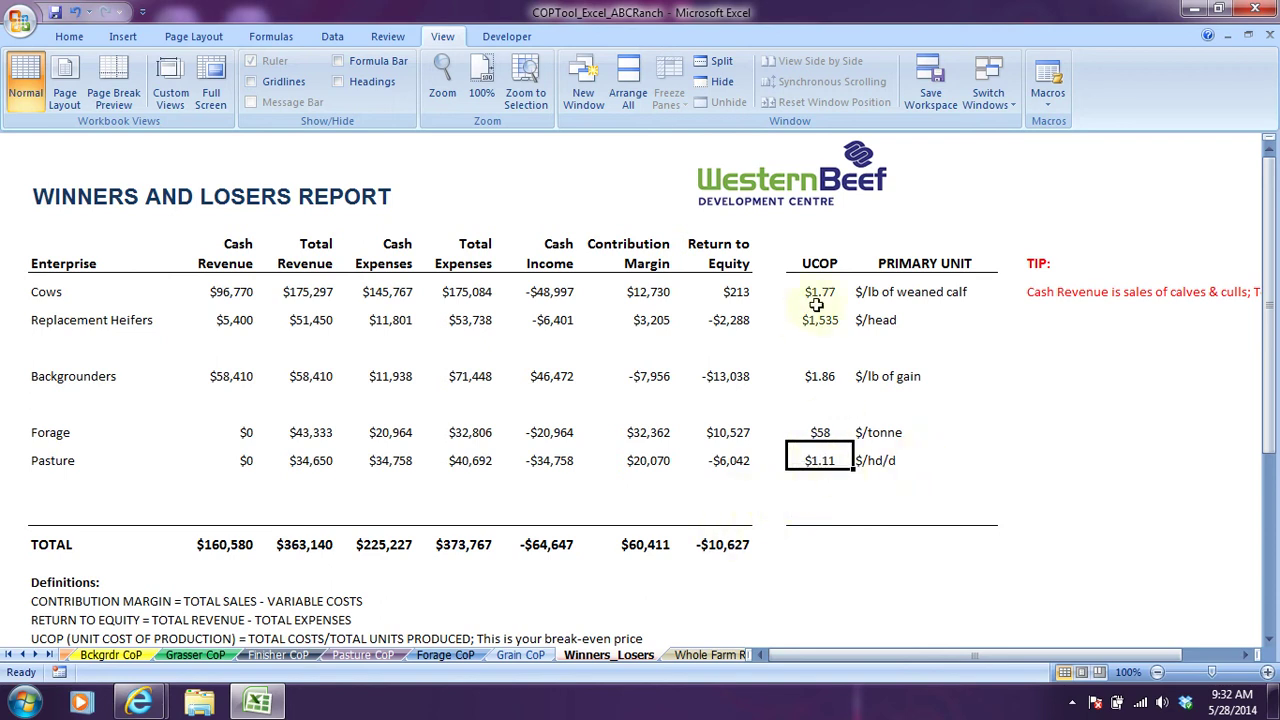
# Select the UCOP heading and the cows' UCOP, then return to the Cows enterprise name
pyautogui.click(818, 262)
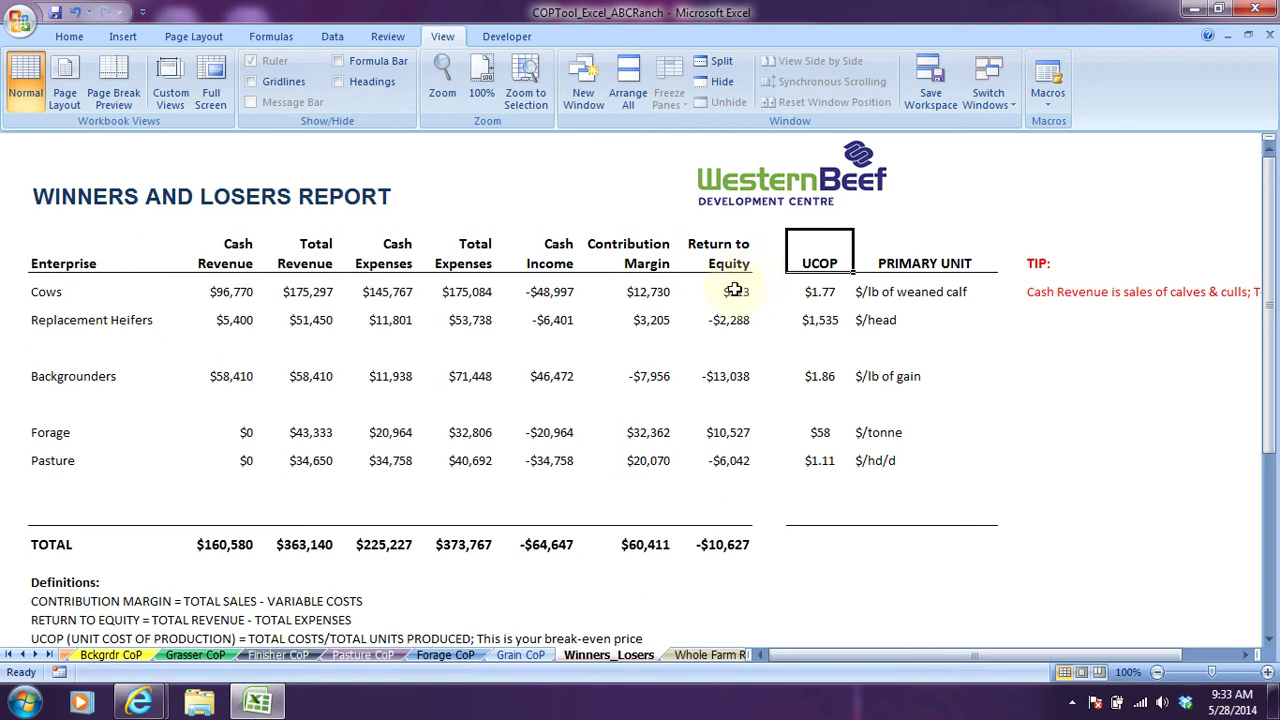
pyautogui.click(801, 298)
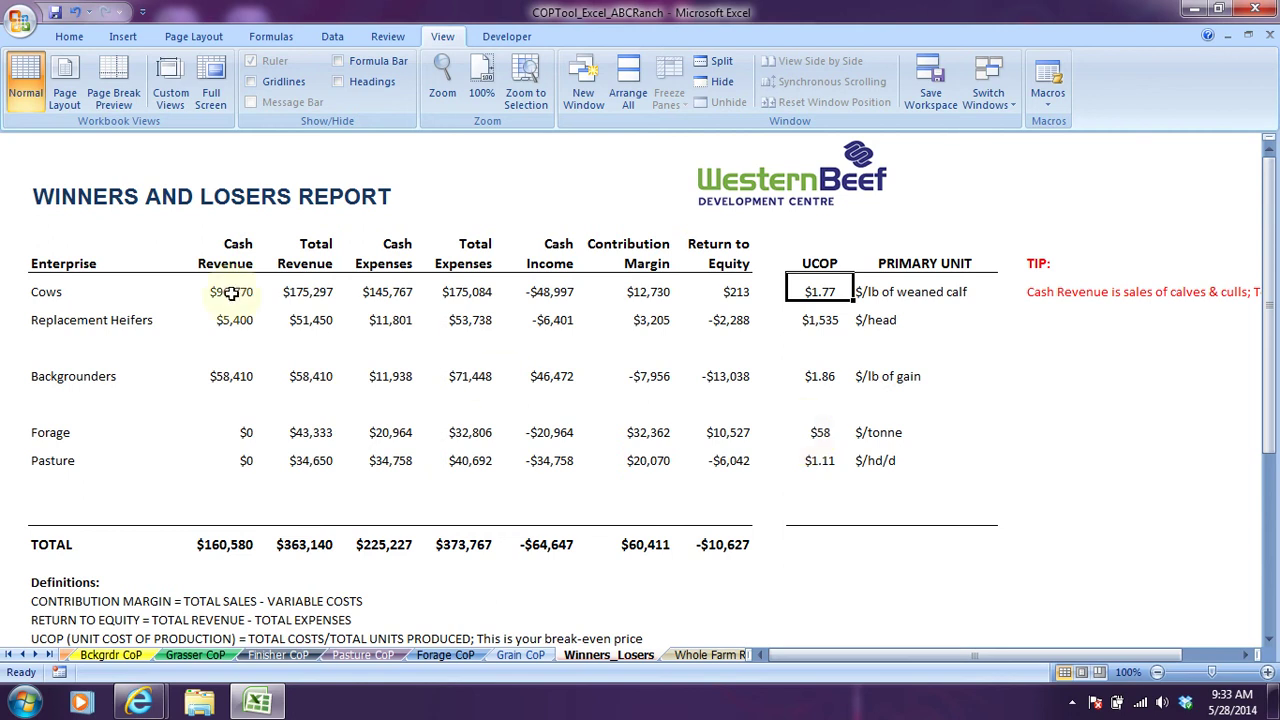
pyautogui.click(68, 292)
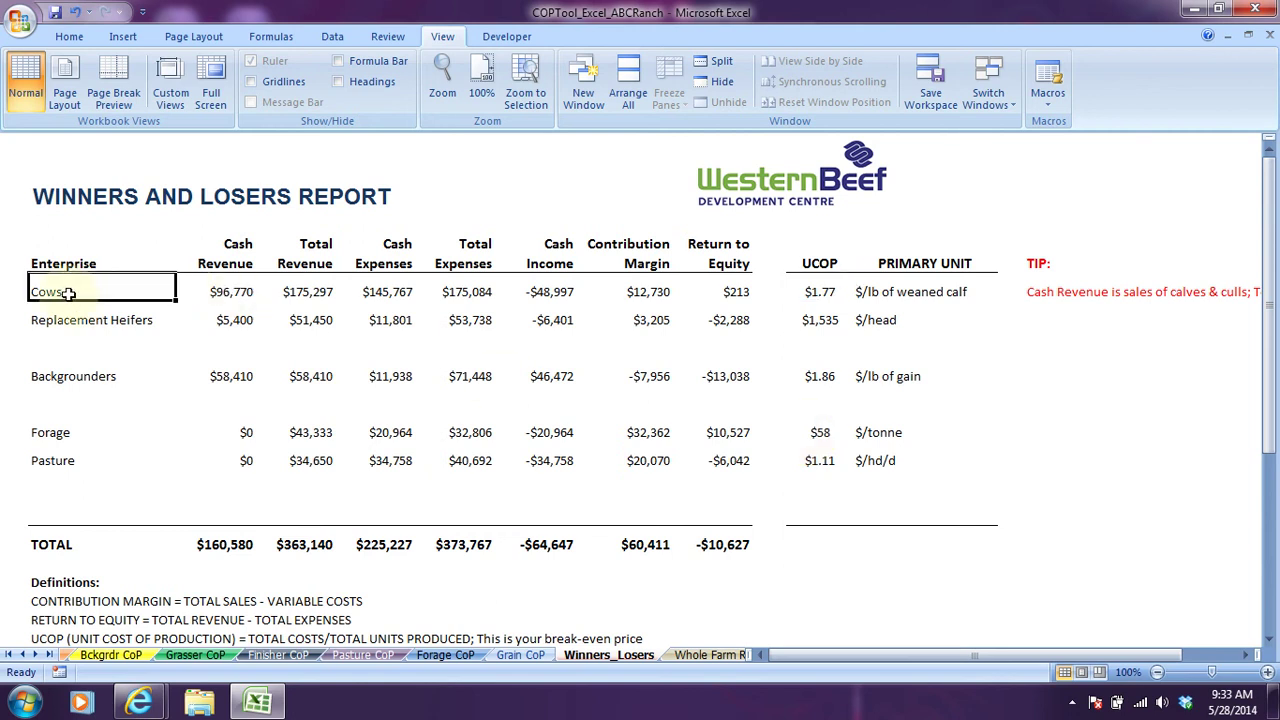
# Open the Whole Farm Report sheet and select the In-Herd Transfers total under revenues
pyautogui.click(705, 655)
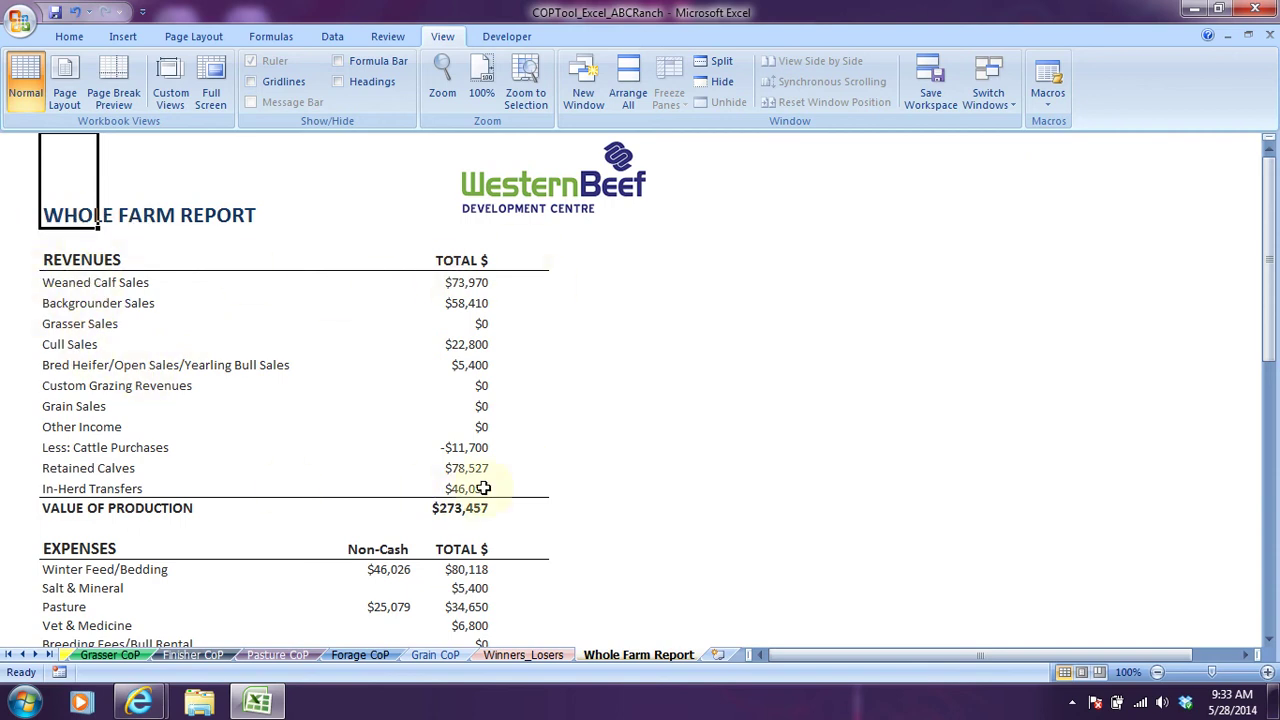
pyautogui.scroll(-1, 322, 386)
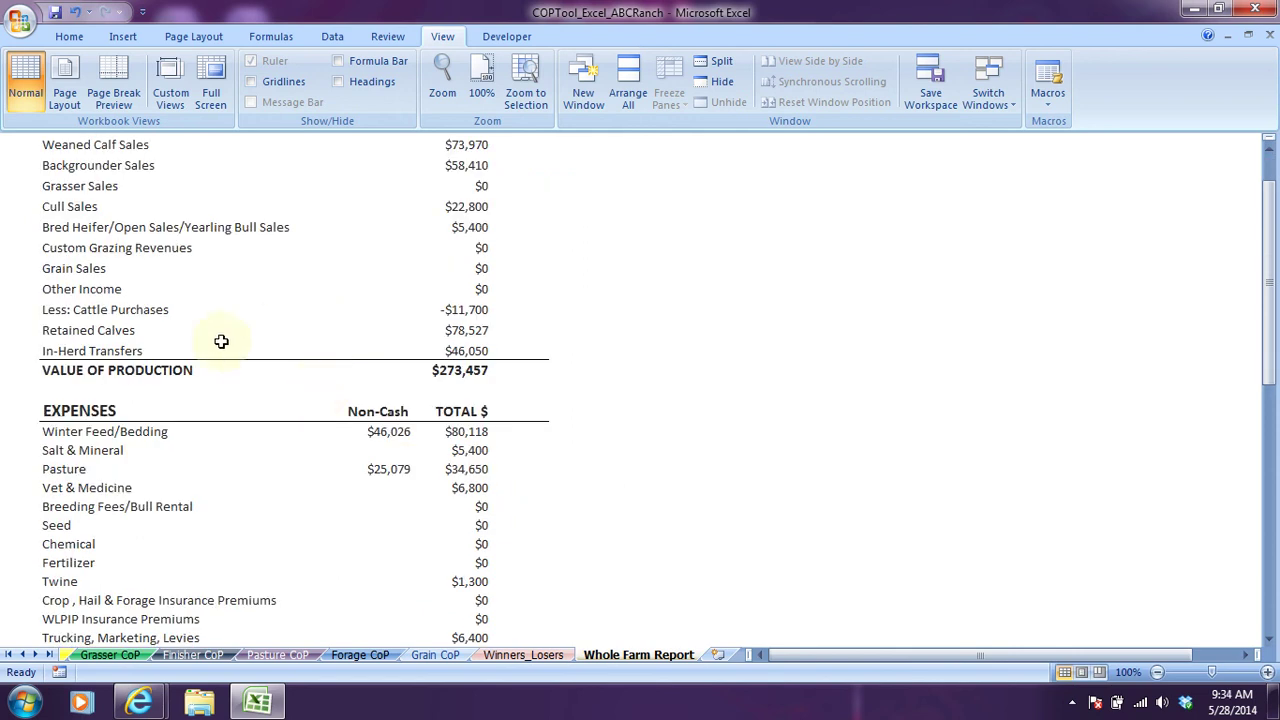
pyautogui.click(62, 351)
pyautogui.click(470, 350)
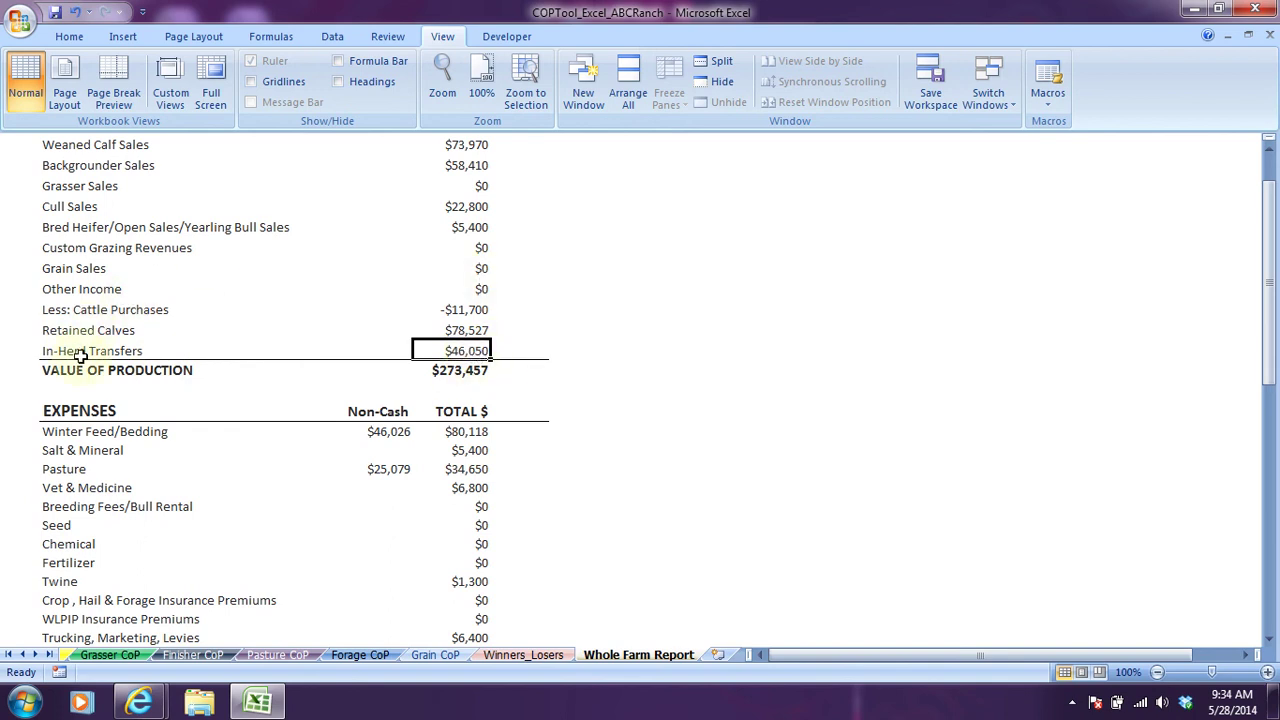
# Examine the Whole Farm Report from revenues through variable and capital costs, net income and investment, then return to the expenses
pyautogui.scroll(2, 320, 329)
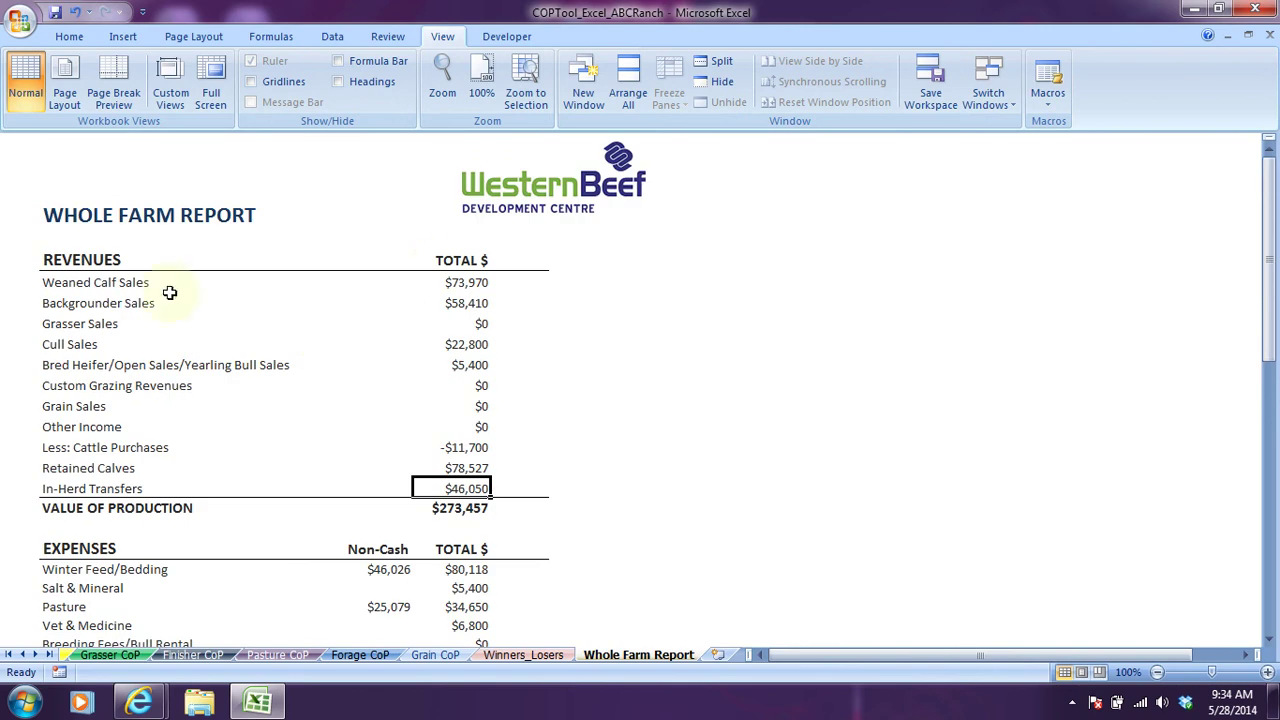
pyautogui.scroll(-3, 280, 457)
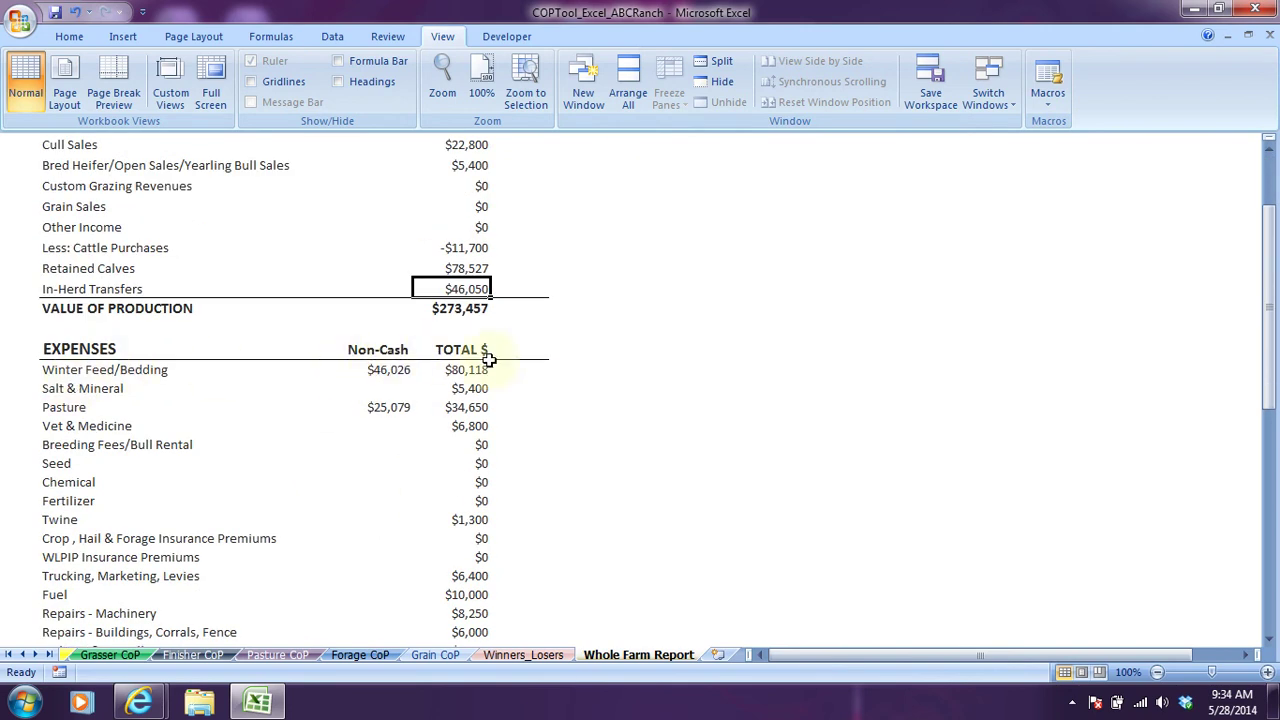
pyautogui.scroll(-3, 466, 377)
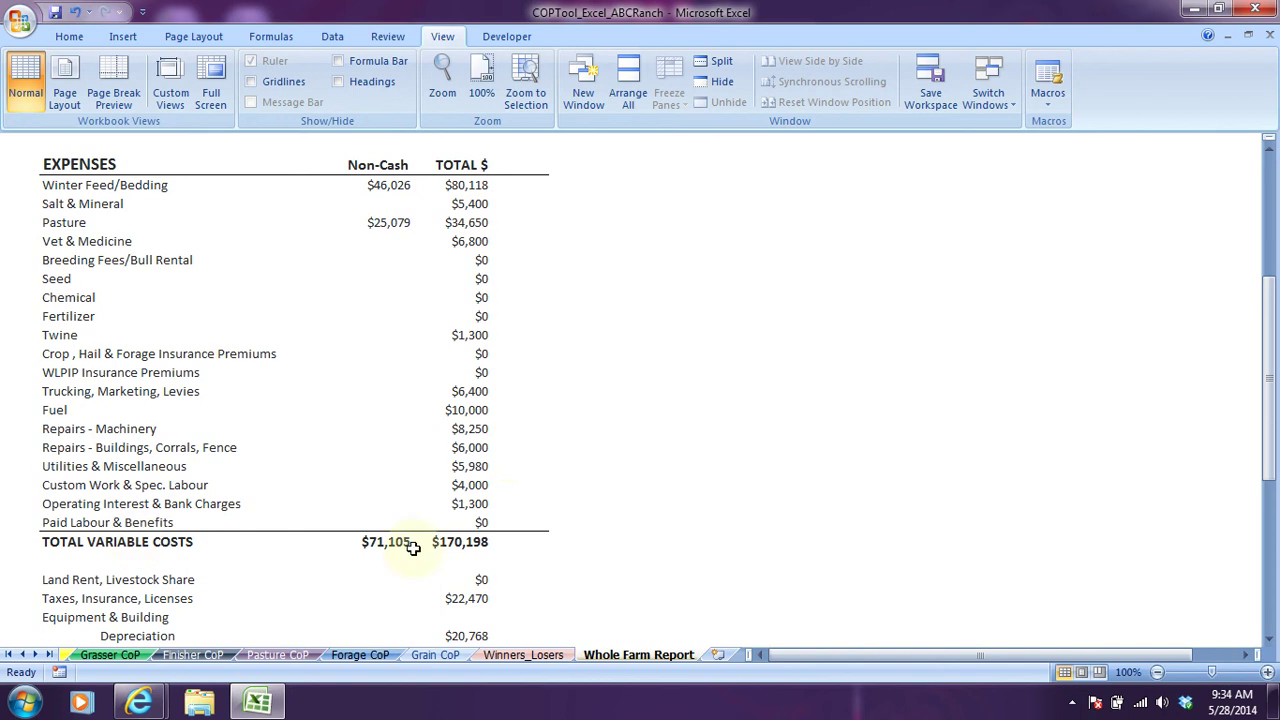
pyautogui.scroll(-2, 513, 353)
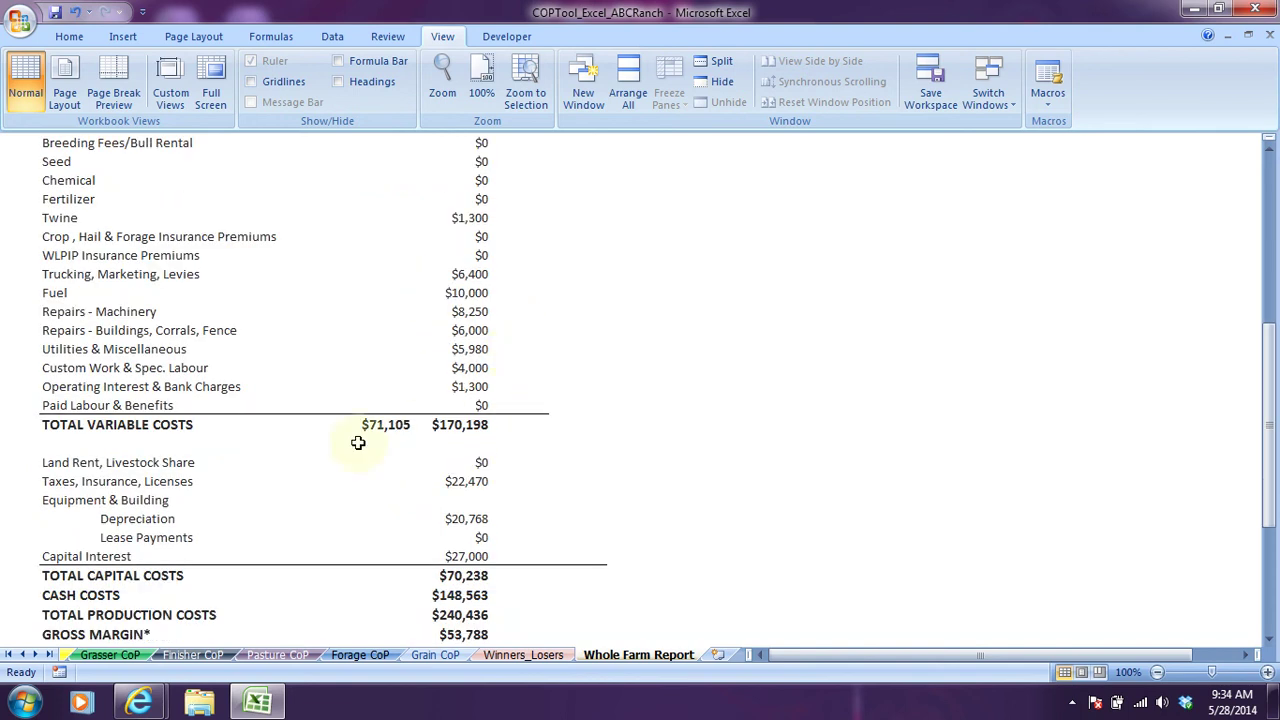
pyautogui.scroll(-3, 150, 455)
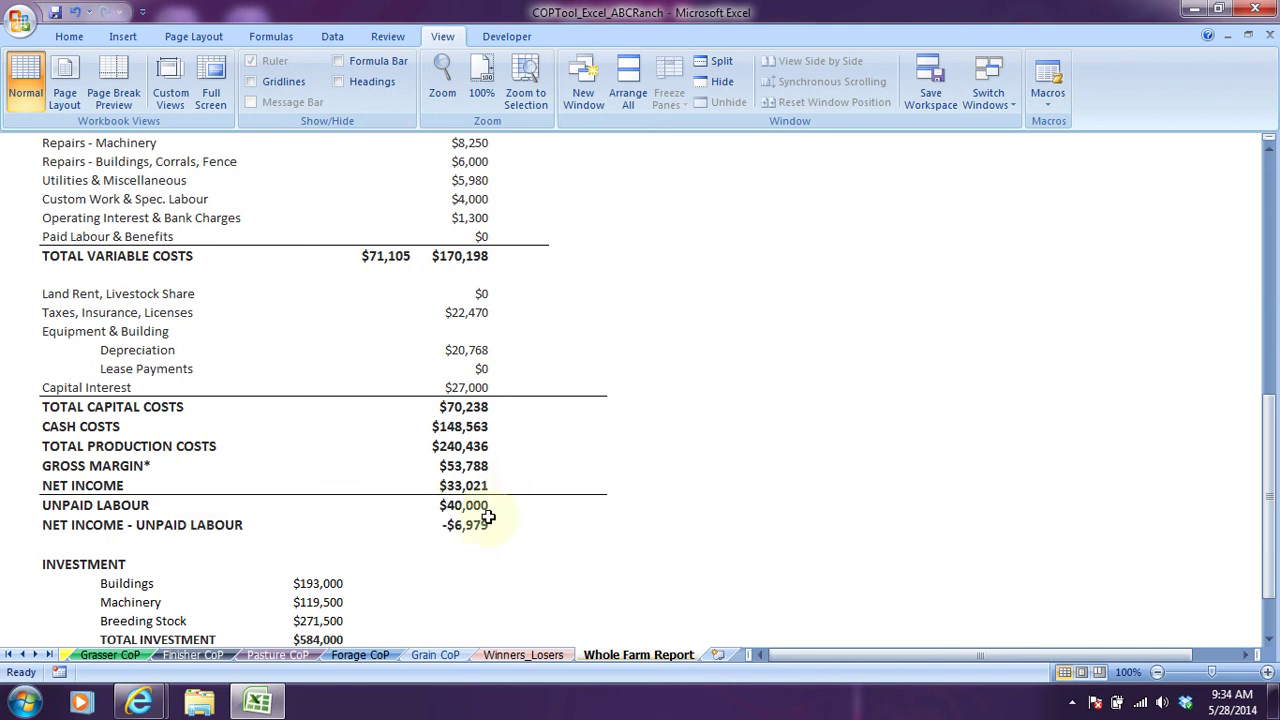
pyautogui.scroll(-1, 554, 496)
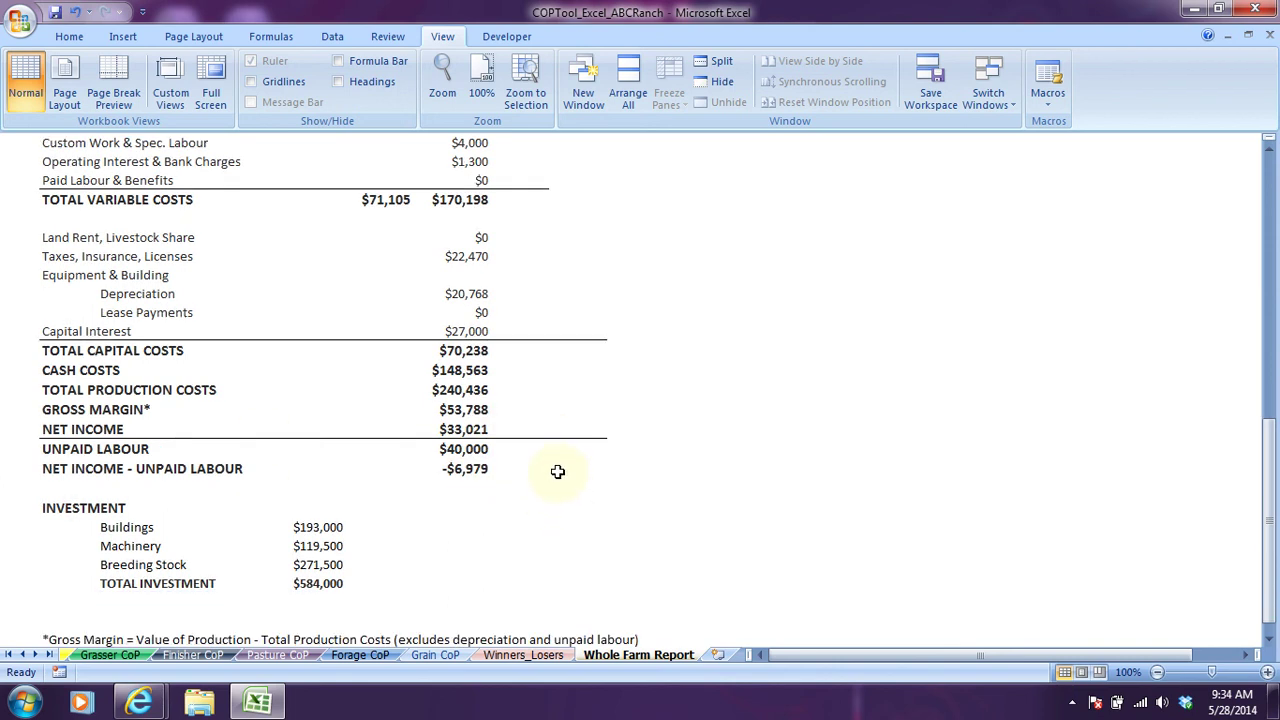
pyautogui.scroll(-1, 548, 480)
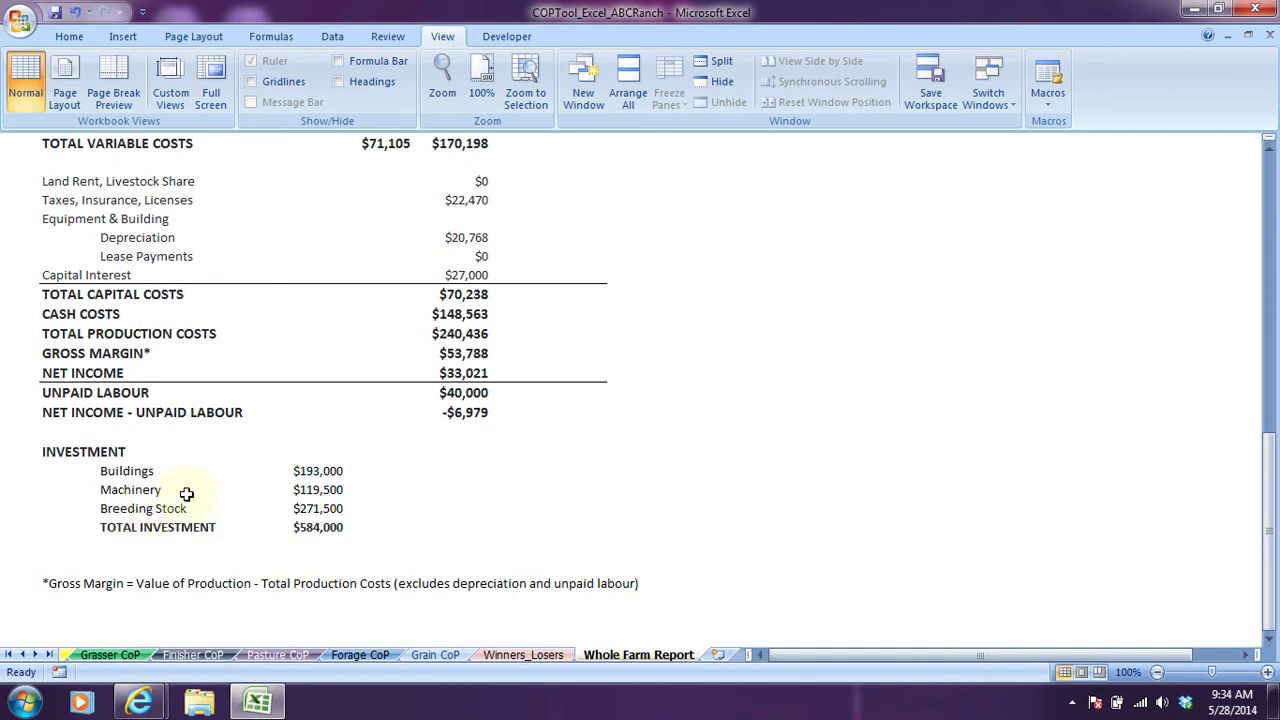
pyautogui.scroll(12, 175, 492)
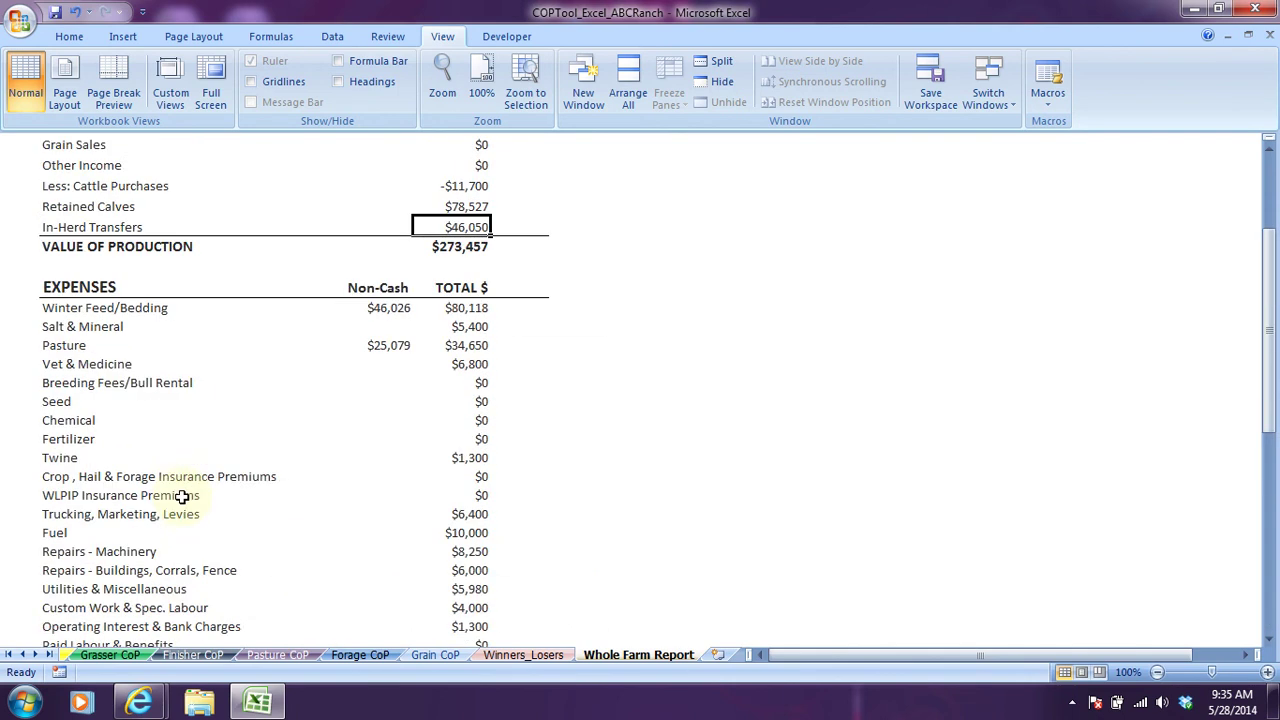